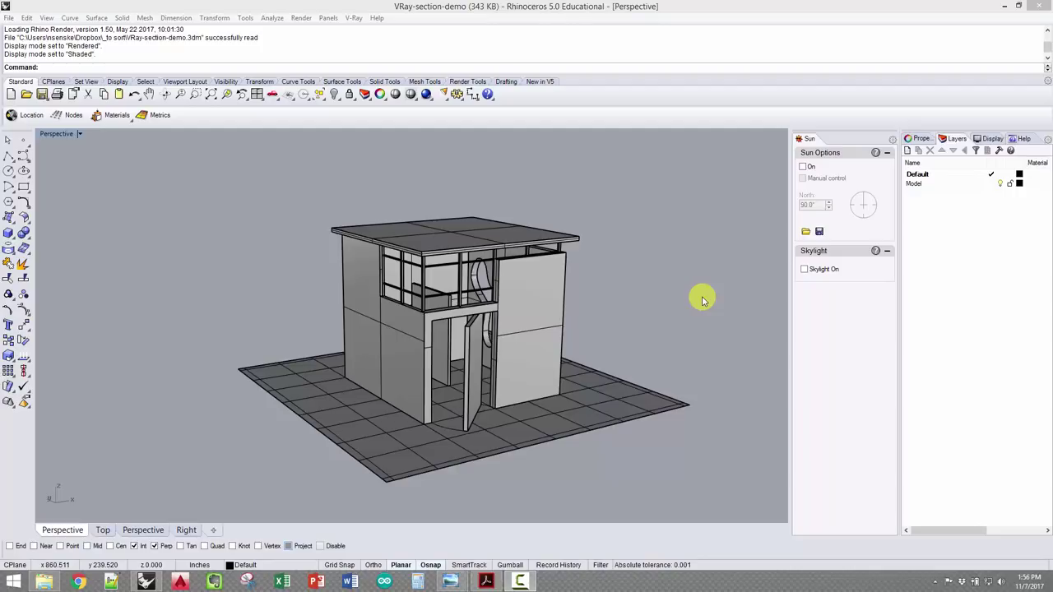
- Review the reference floor-plan PDF, then return to the model and orbit to its curved-opening side
left_click(484, 582)
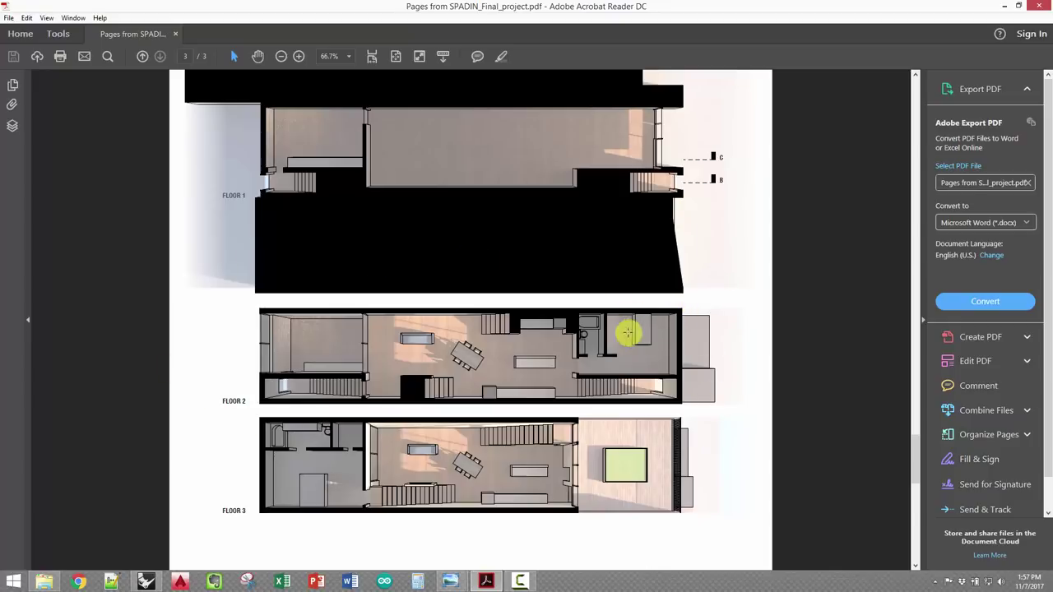
scroll(658, 331, "down", 3)
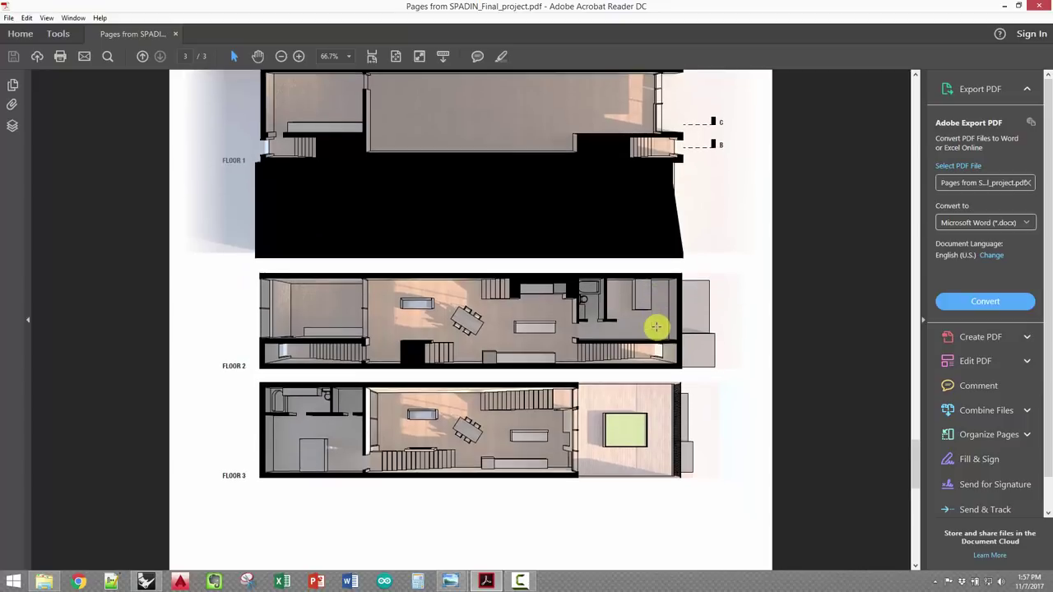
scroll(657, 328, "down", 5)
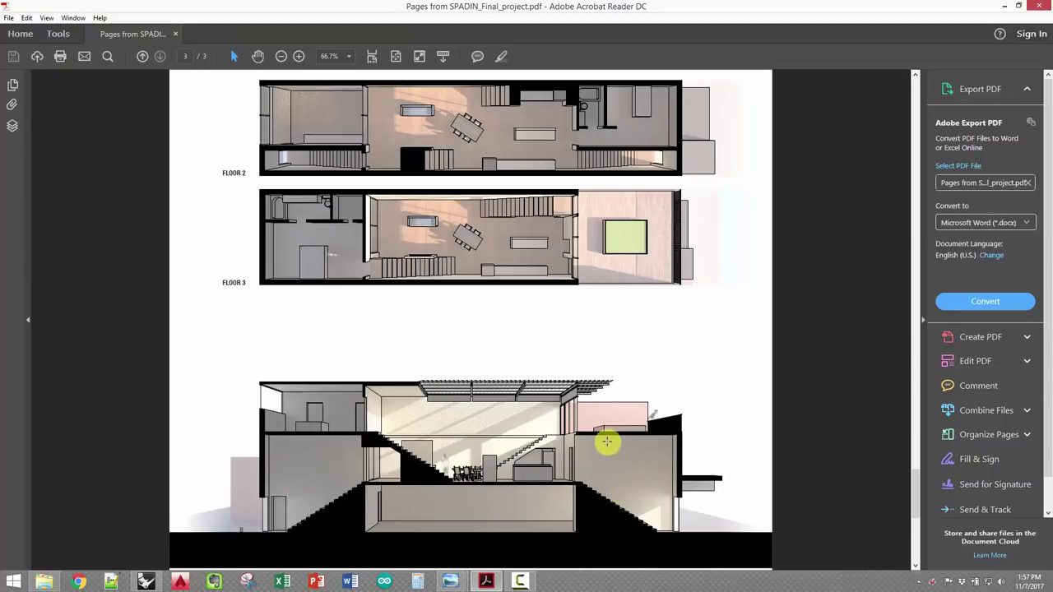
scroll(626, 388, "up", 5)
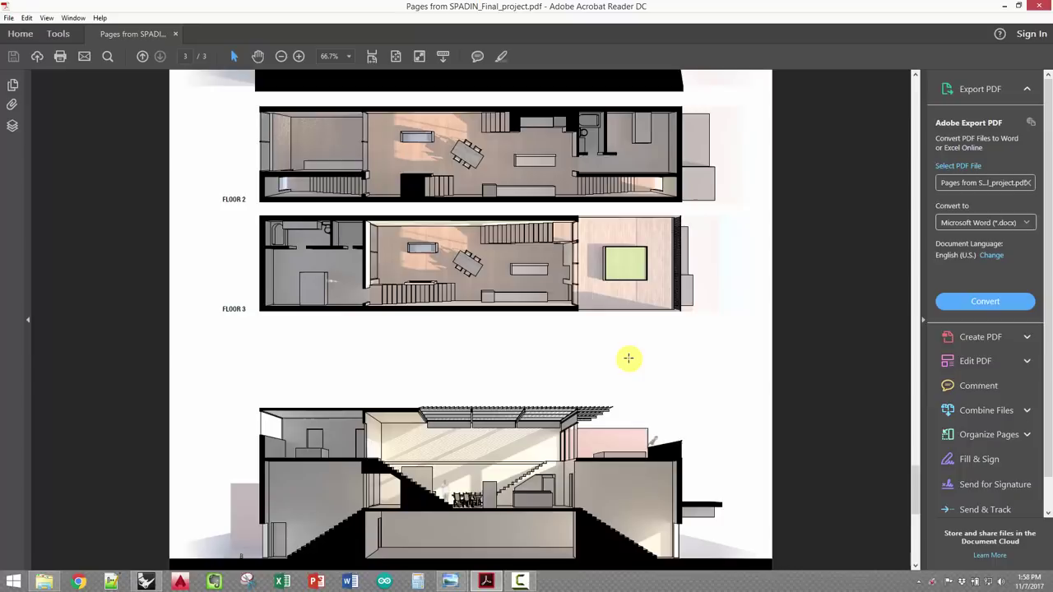
scroll(635, 364, "up", 1)
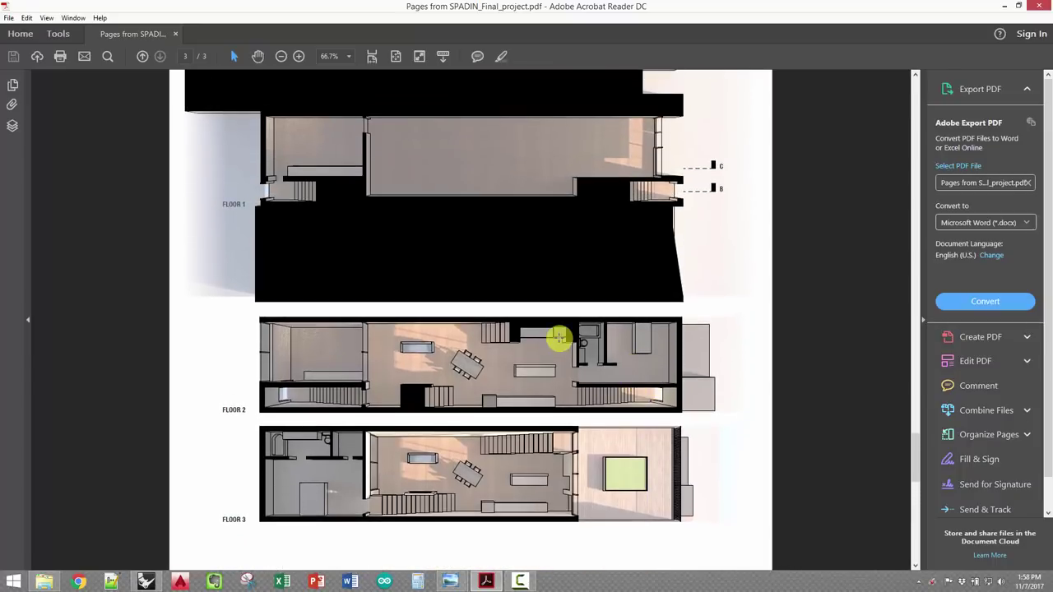
left_click(145, 581)
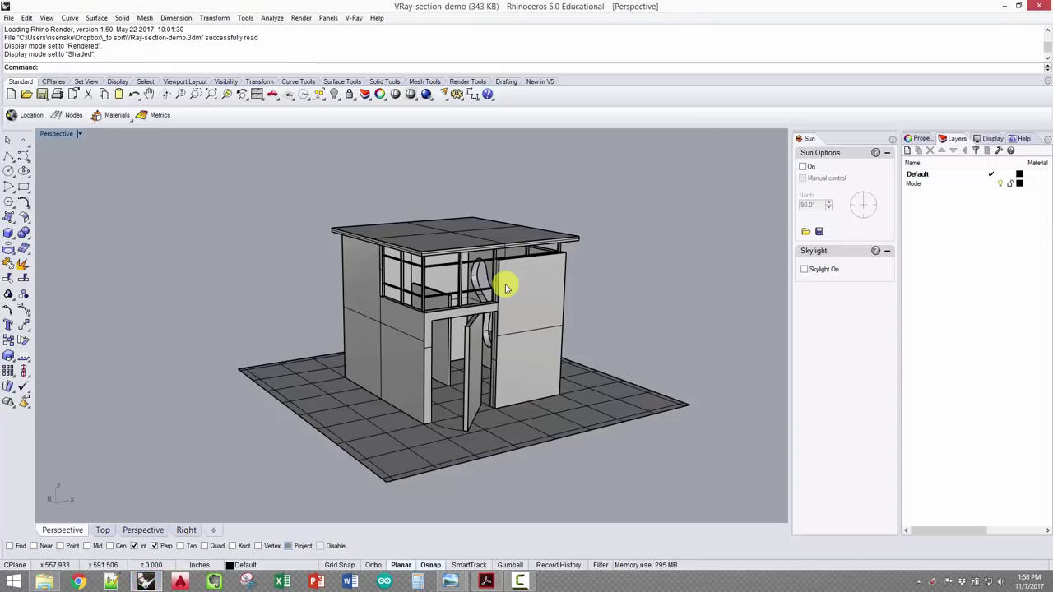
right_click_drag(505, 286, 301, 274)
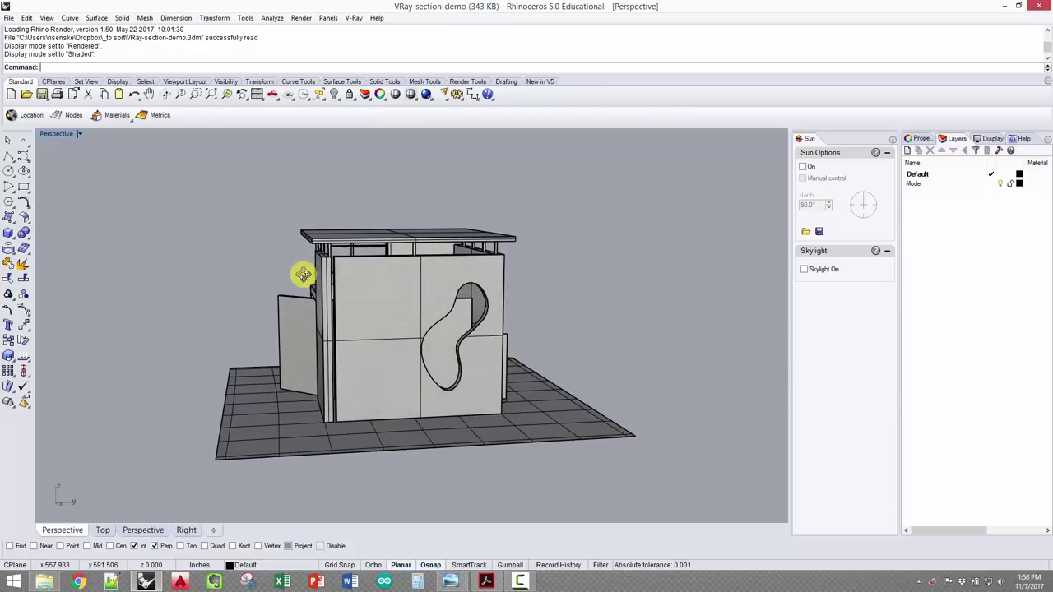
- Open the V-Ray Asset Editor, turn on Interactive in Settings, and start the render
left_click(354, 18)
mouse_move(370, 31)
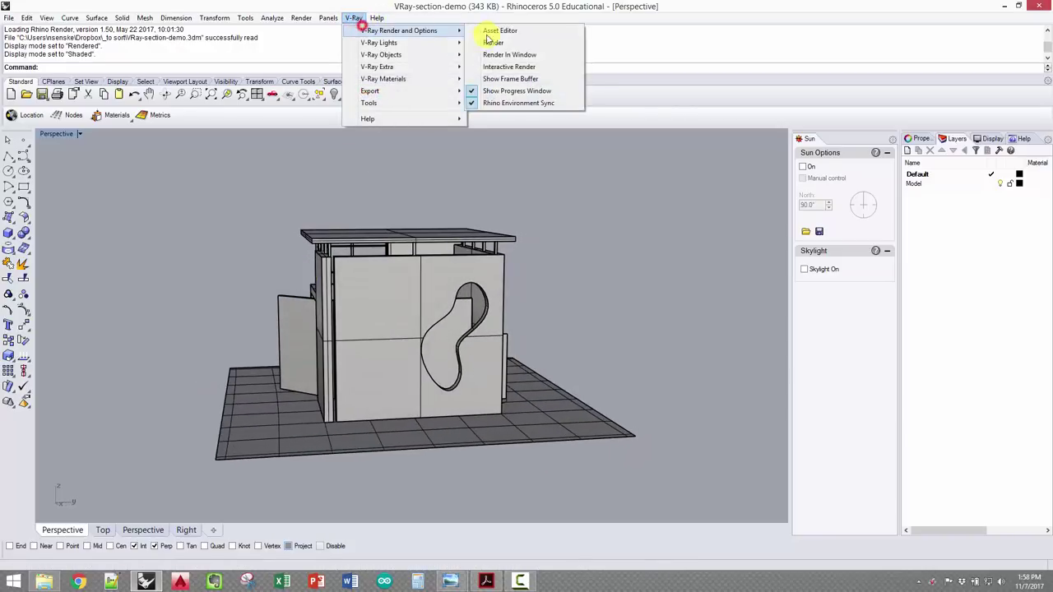
left_click(494, 30)
left_click_drag(546, 155, 619, 106)
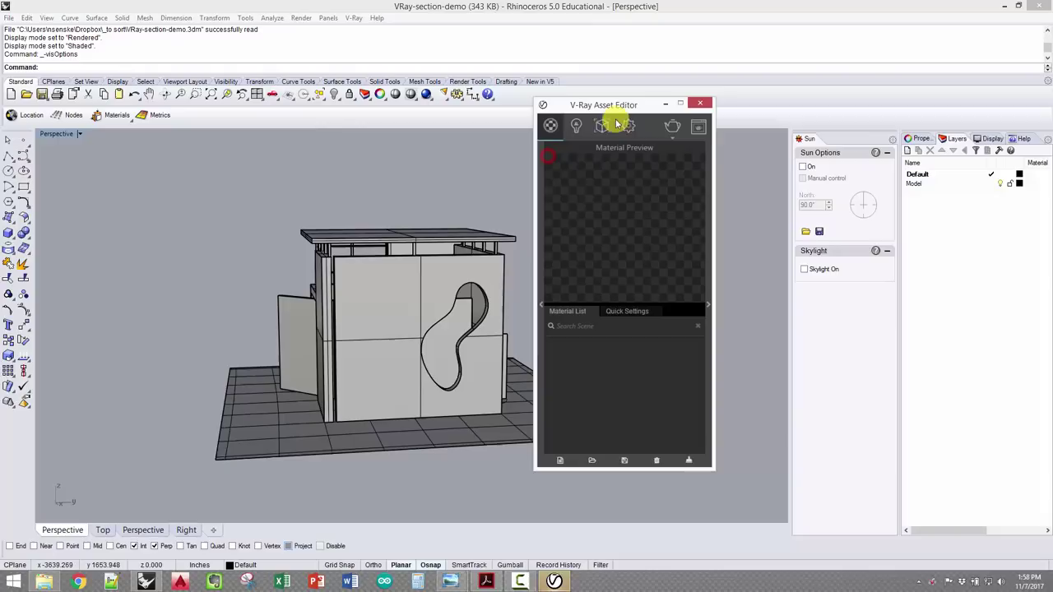
left_click(626, 127)
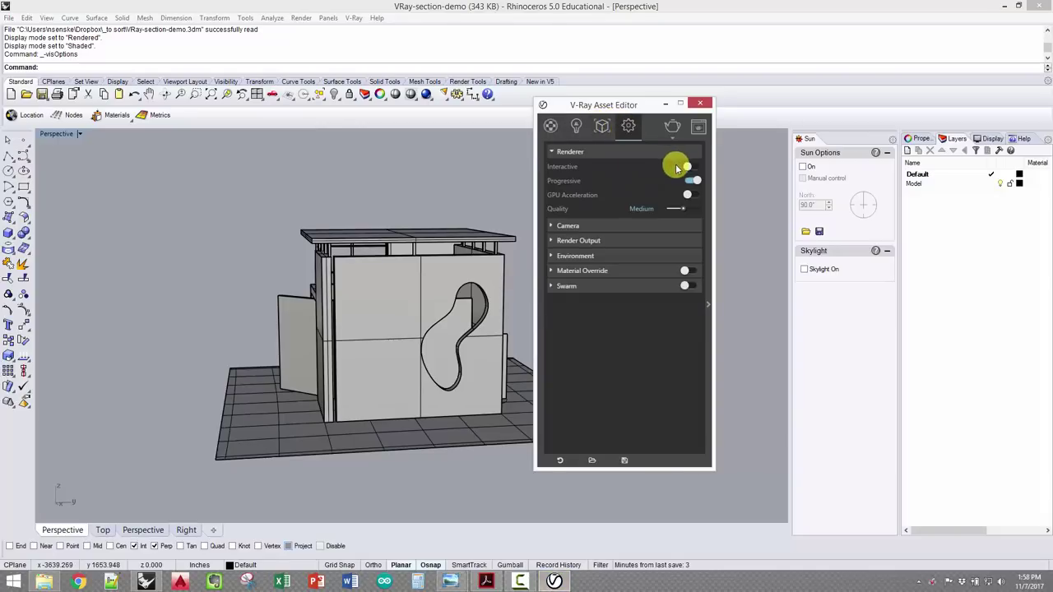
left_click(689, 167)
left_click(696, 169)
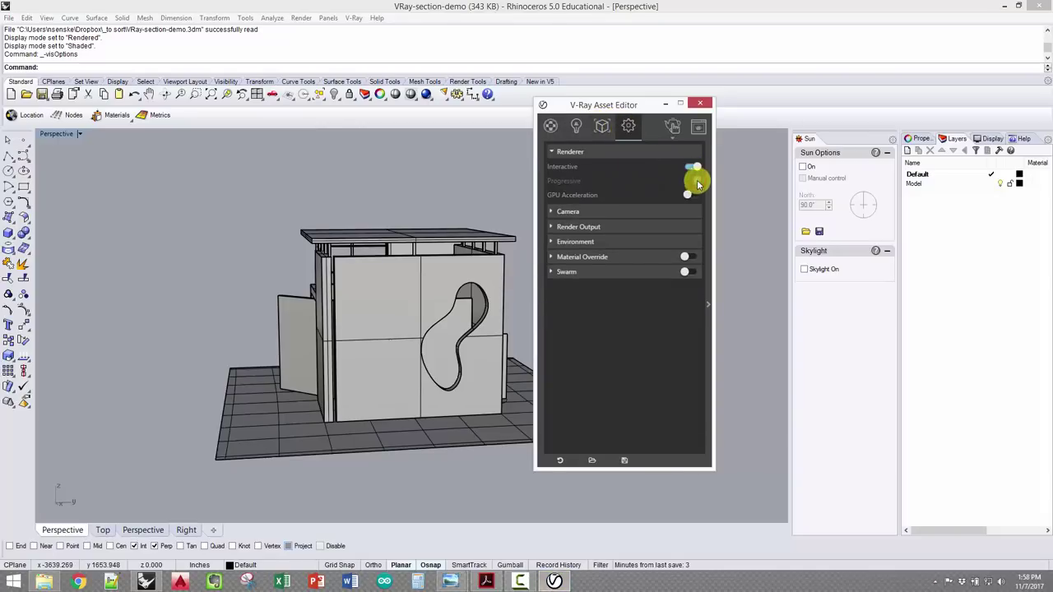
left_click(668, 129)
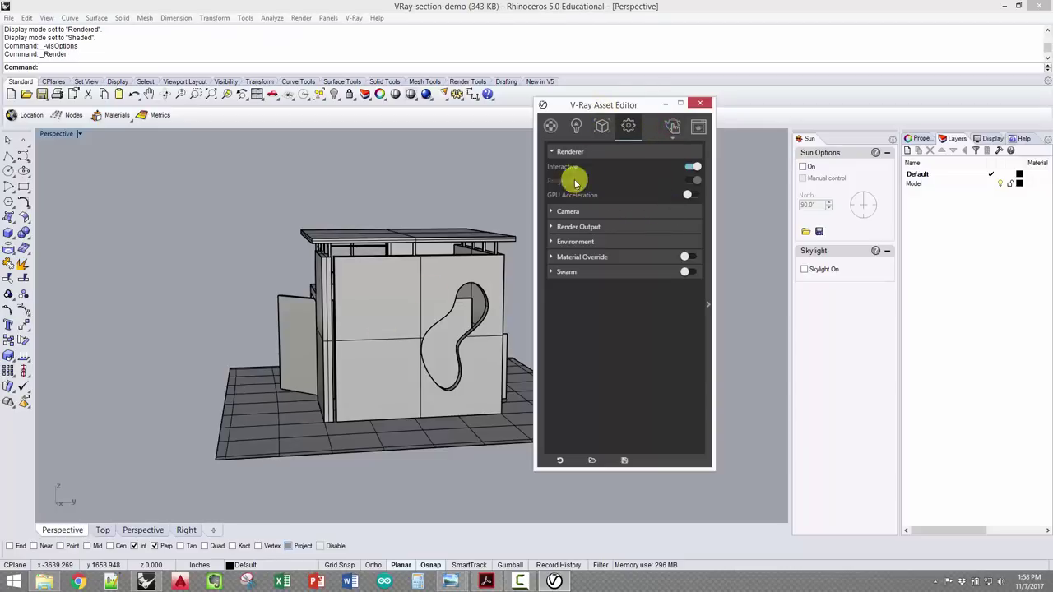
- Move the windows aside, close the render Progress window, and orbit the pavilion
left_click_drag(607, 102, 653, 102)
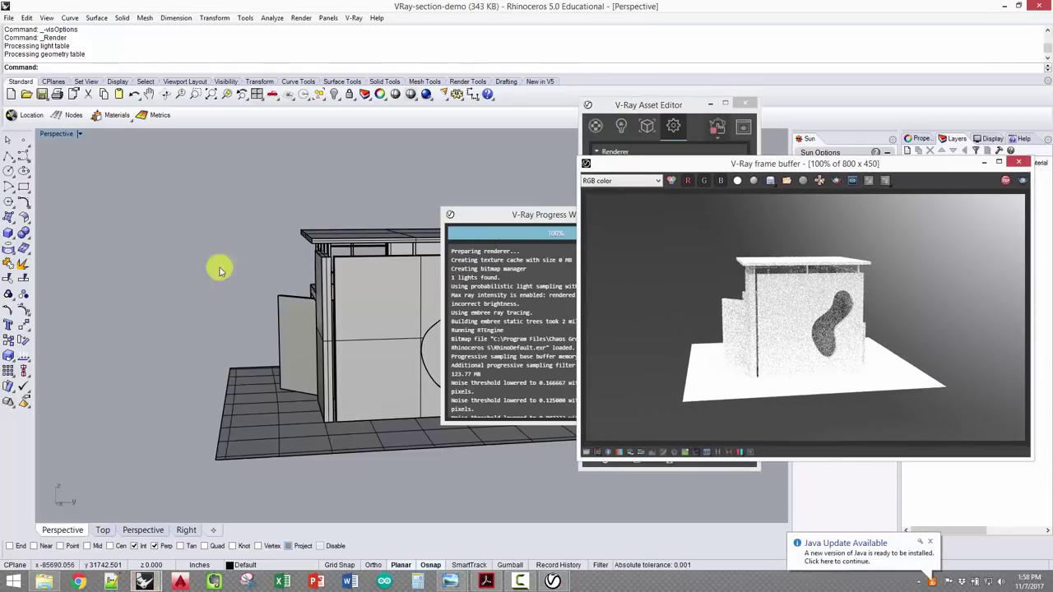
left_click_drag(512, 215, 404, 211)
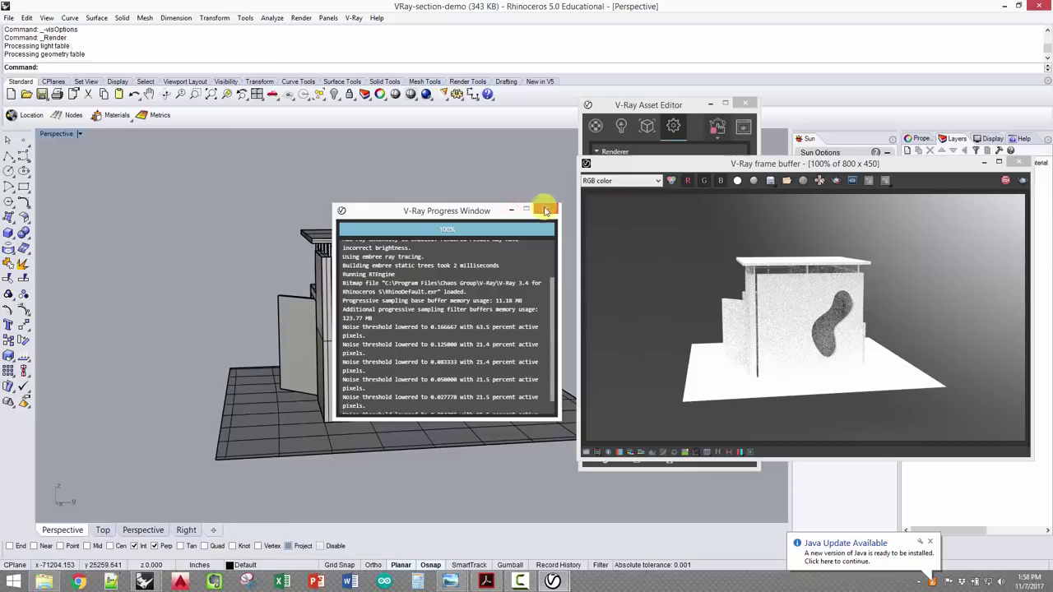
left_click(545, 211)
right_click_drag(282, 310, 486, 216)
- Change the Environment background texture from Bitmap to Sky
left_click(671, 104)
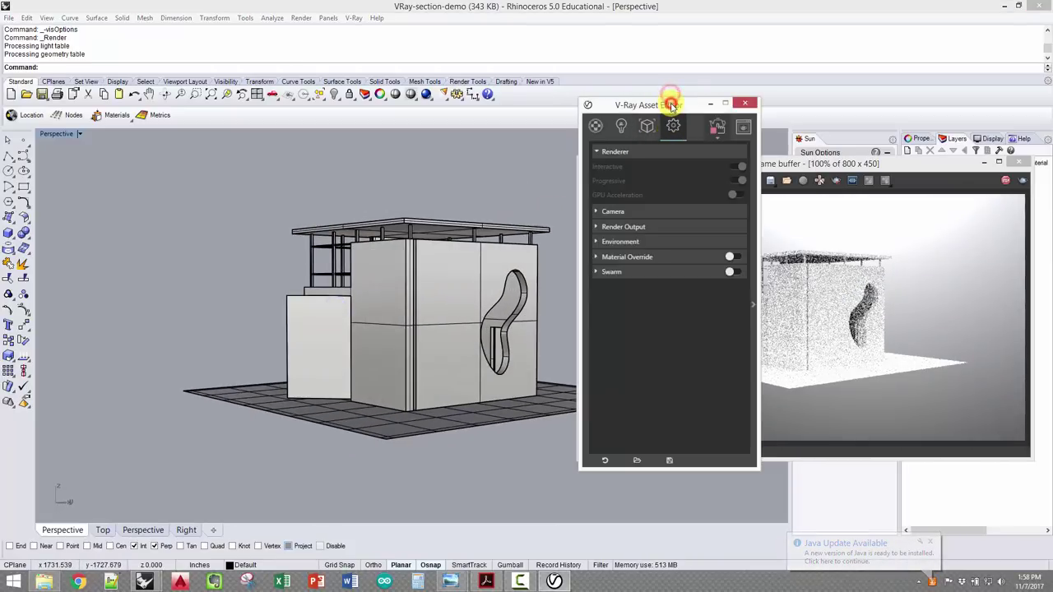
left_click_drag(672, 104, 460, 102)
left_click(398, 239)
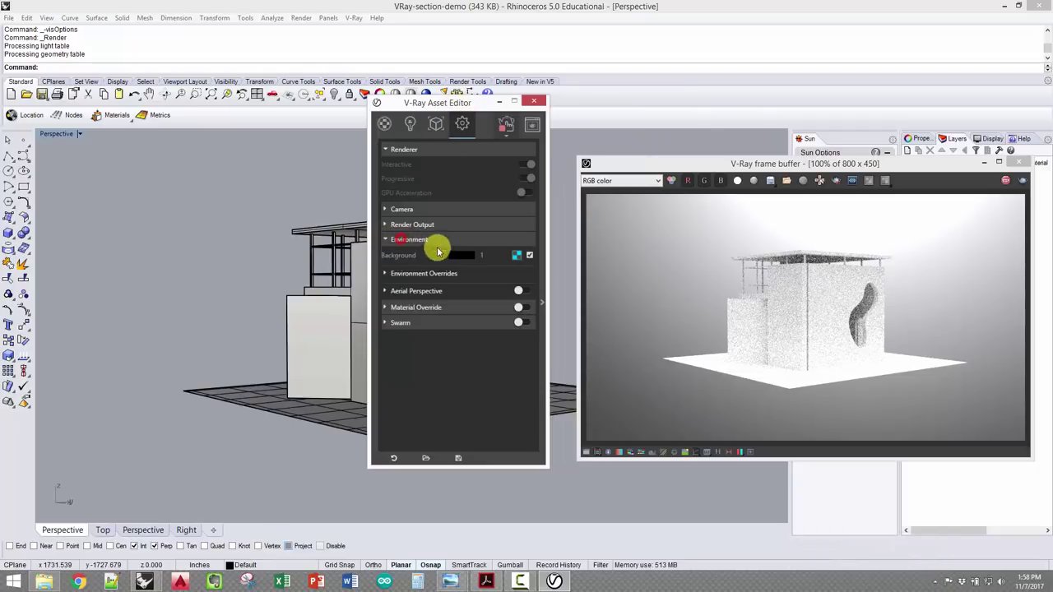
left_click(518, 255)
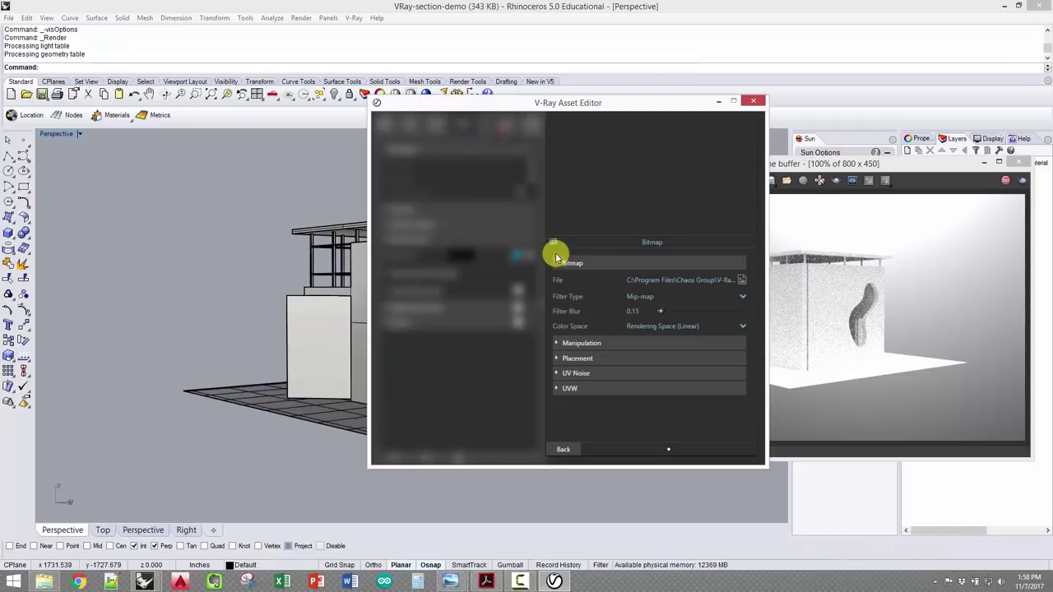
left_click(551, 240)
scroll(427, 333, "down", 10)
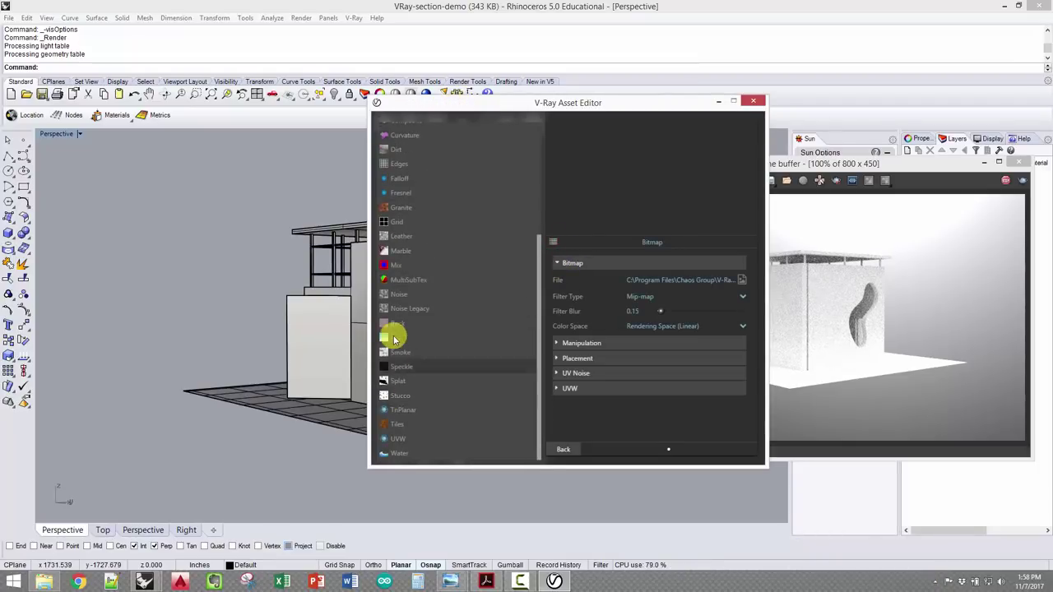
left_click(394, 338)
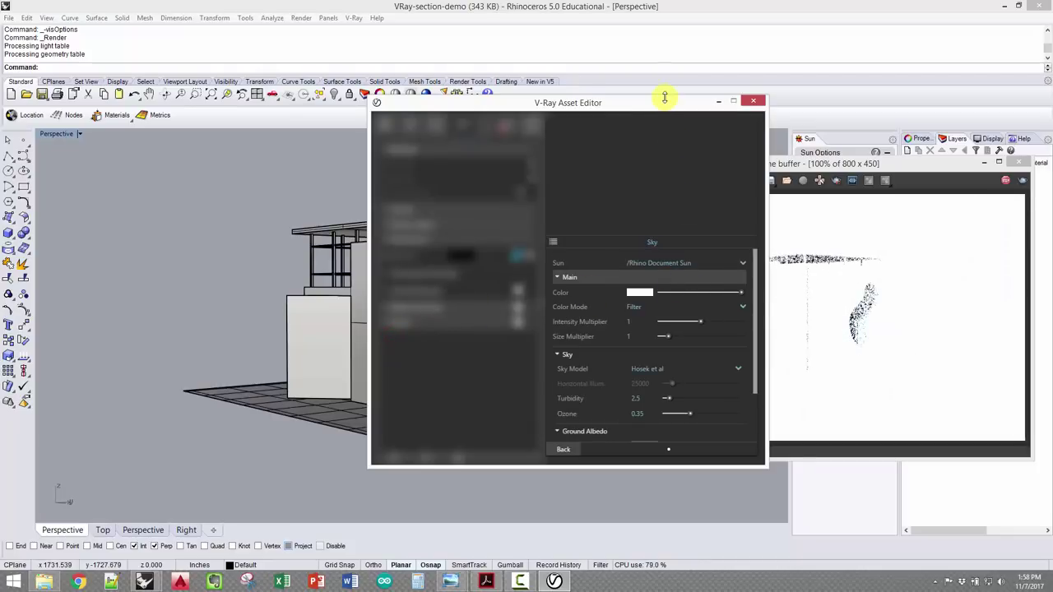
- Set the sky model to CIE Clear and check Invisible under Options
left_click_drag(642, 101, 500, 92)
left_click(520, 362)
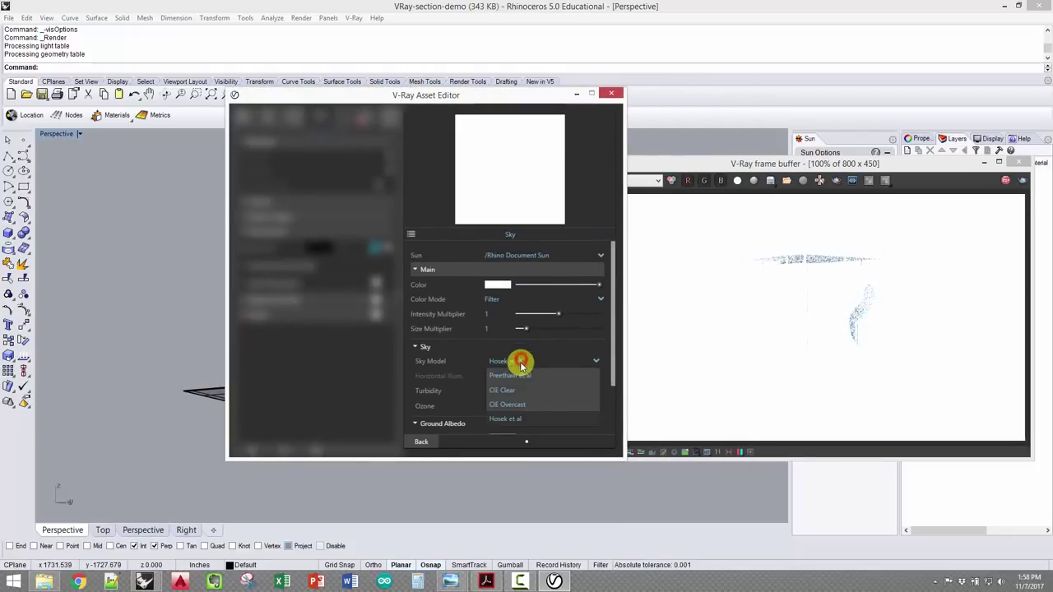
left_click(505, 392)
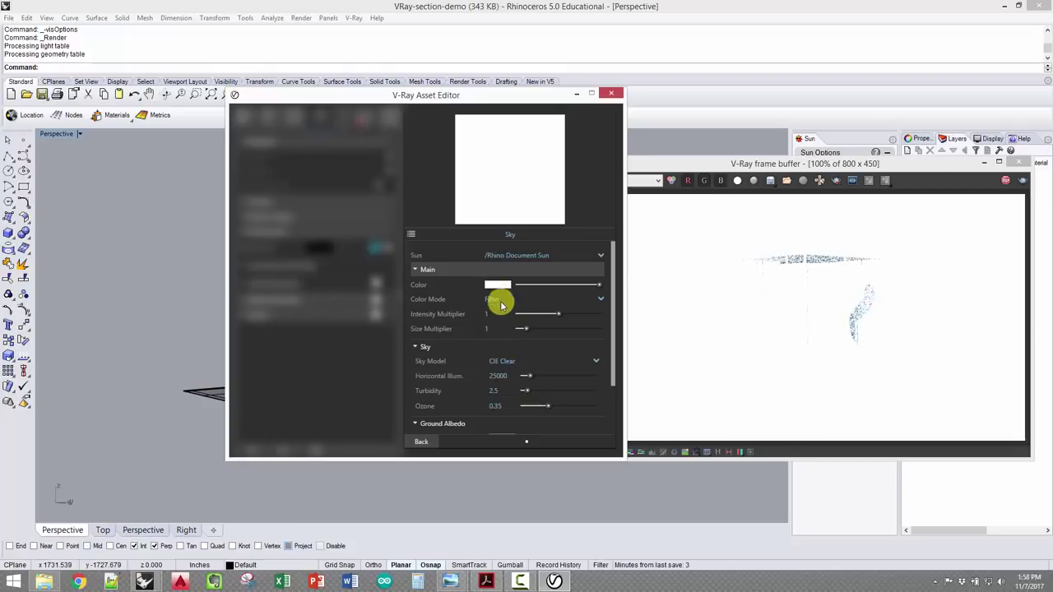
scroll(533, 362, "down", 3)
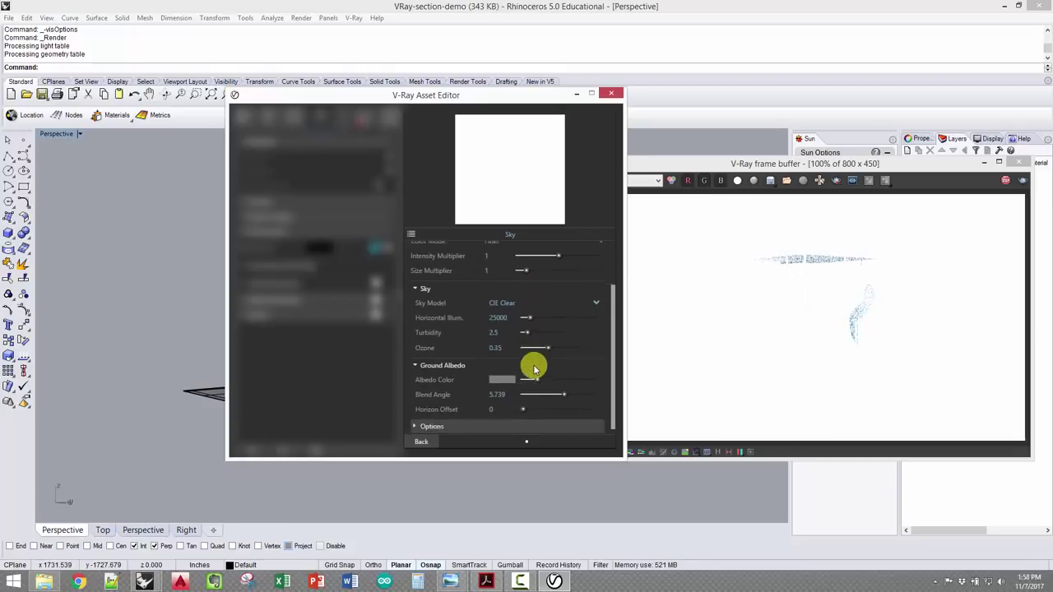
left_click(481, 421)
scroll(500, 355, "down", 3)
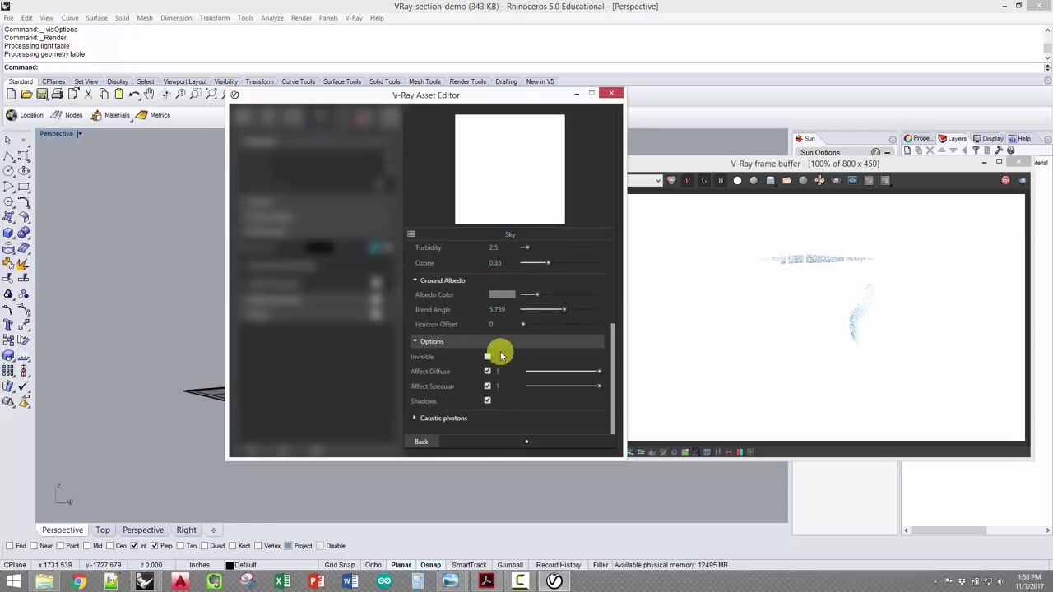
left_click(488, 356)
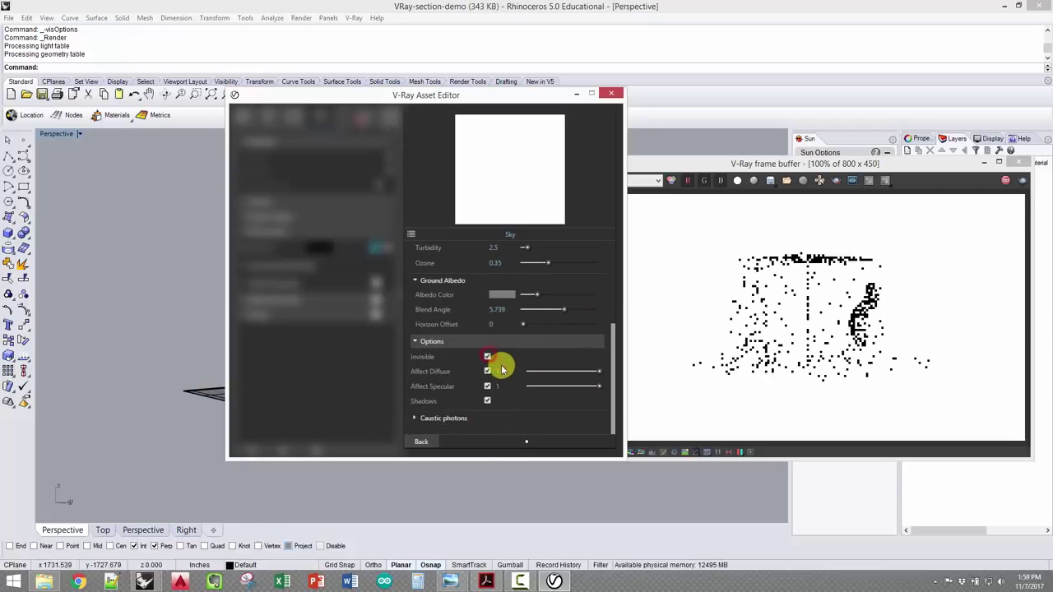
- Set the camera Exposure Value to 13.48
left_click(422, 441)
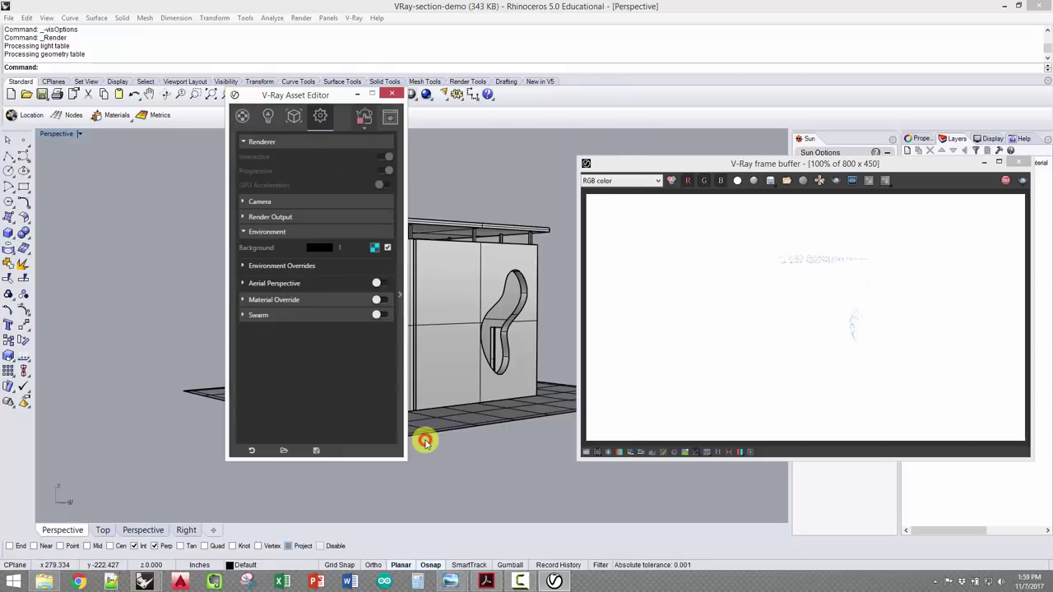
left_click(265, 202)
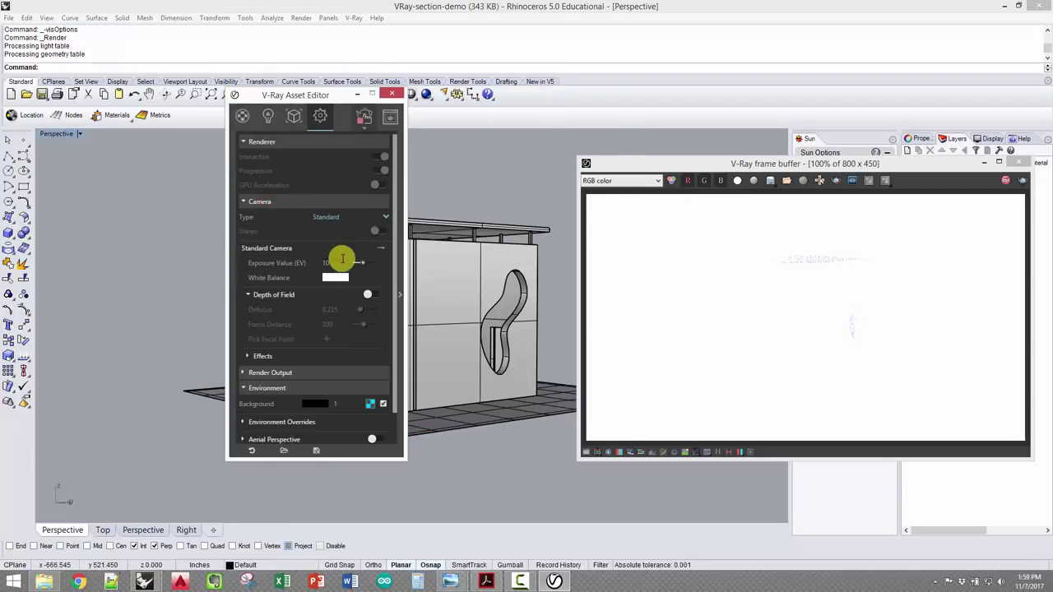
left_click(305, 262)
type("13")
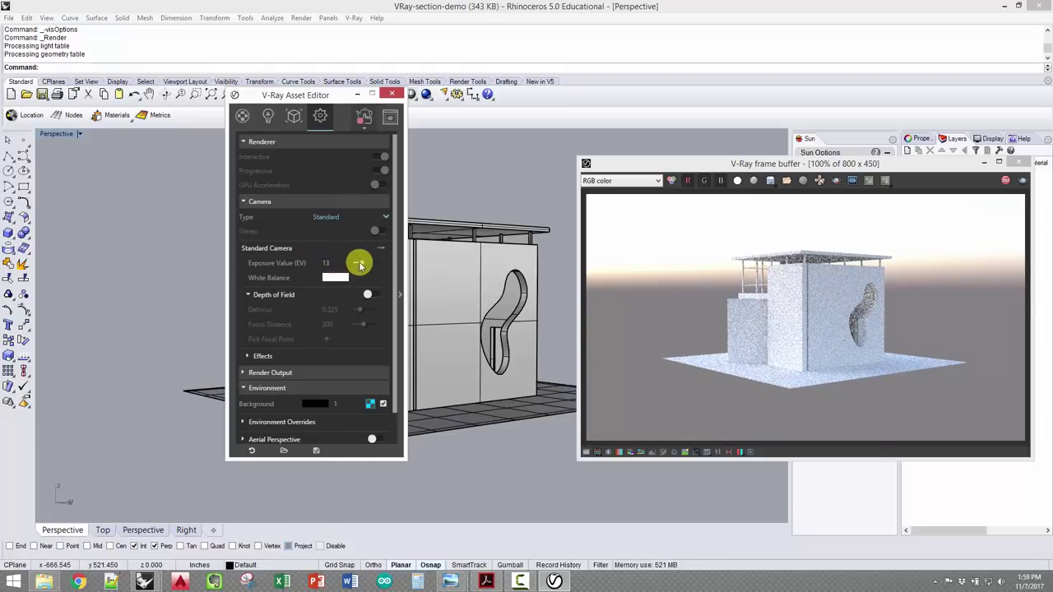
left_click(277, 265)
type("13.")
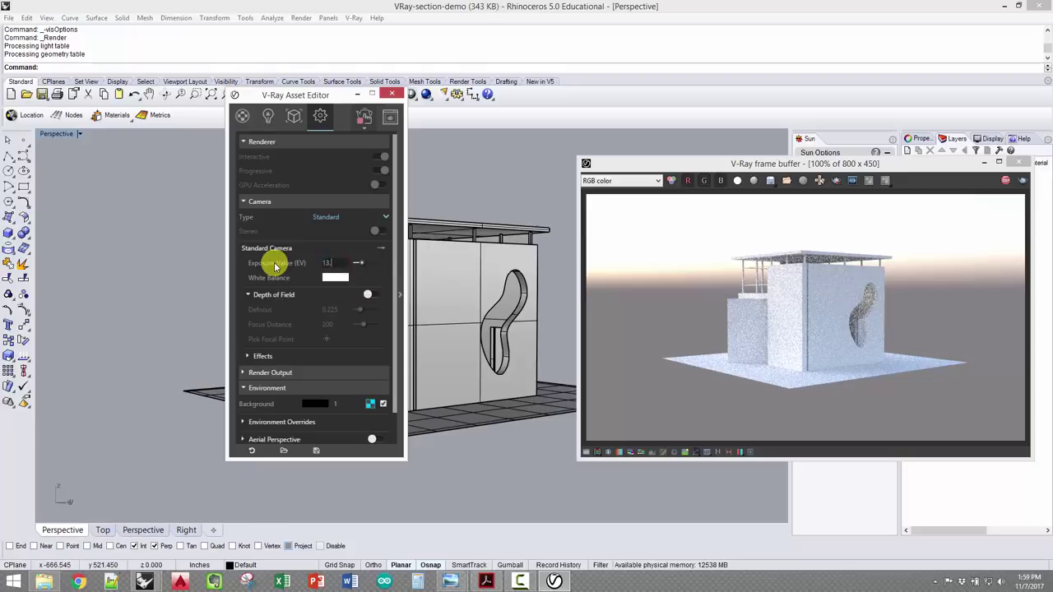
type("48")
key("Return")
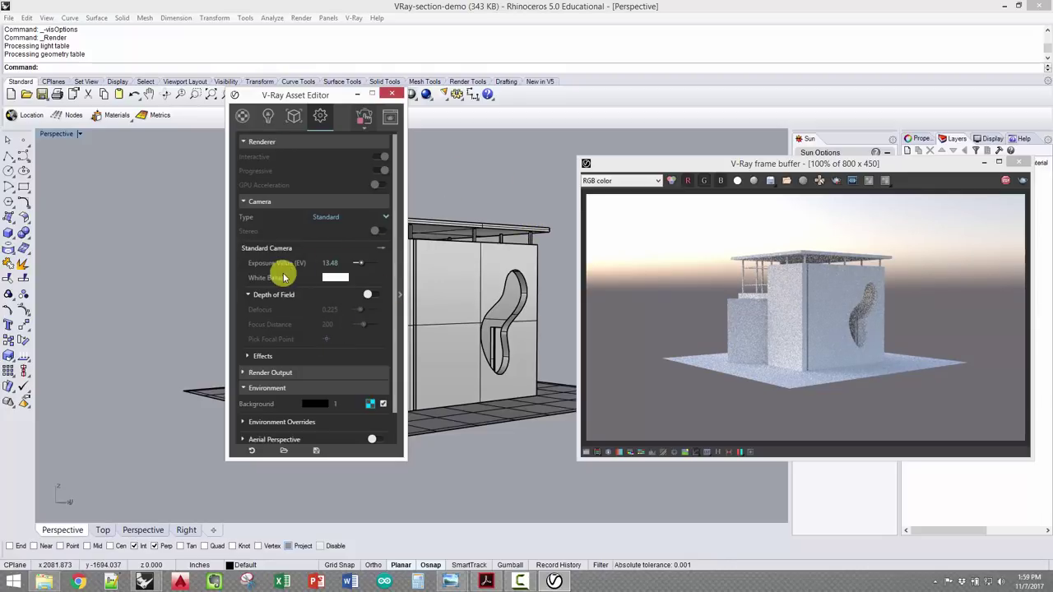
- Set the render output aspect ratio to 4:3 - Picture with a width of 640
left_click(275, 376)
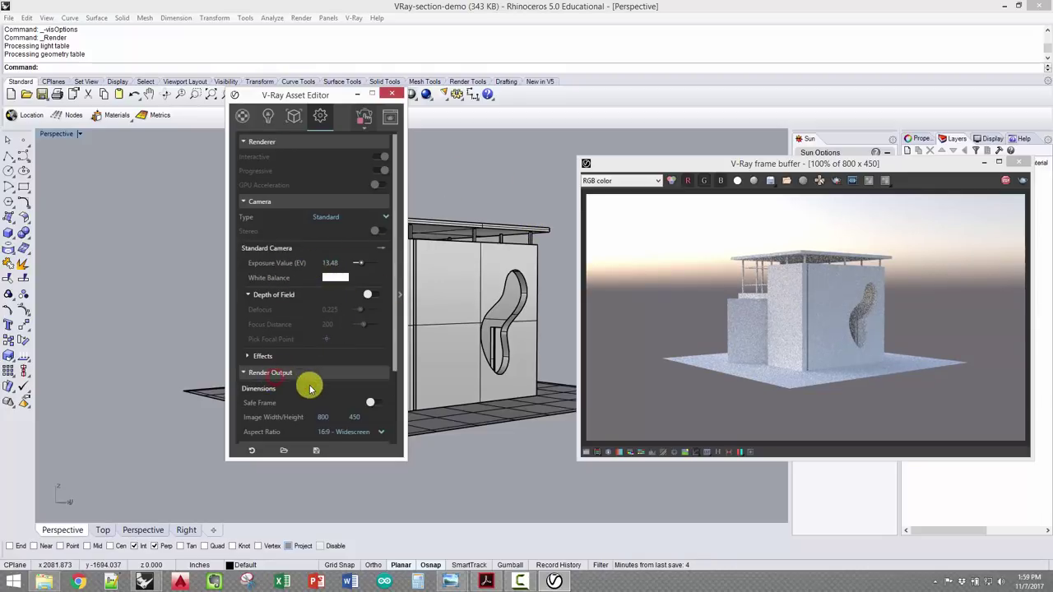
scroll(323, 375, "down", 1)
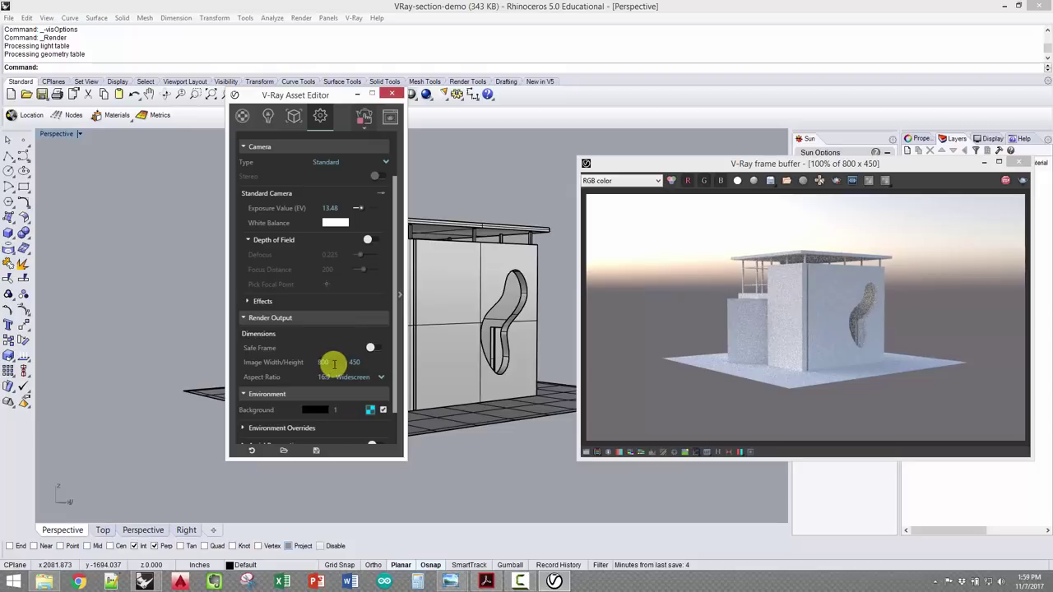
left_click(336, 379)
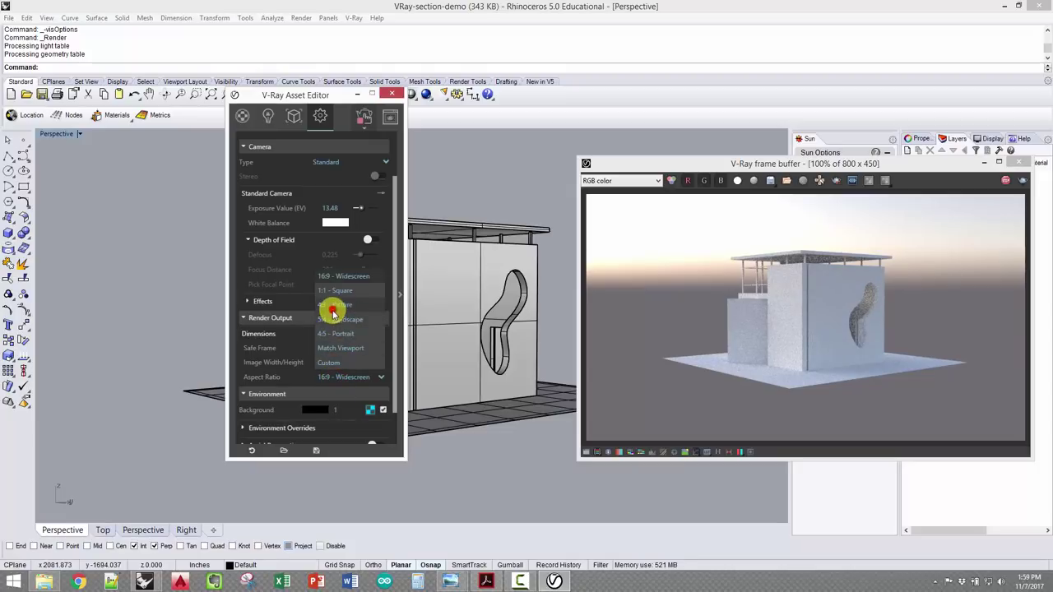
left_click(332, 309)
double_click(329, 362)
type("640")
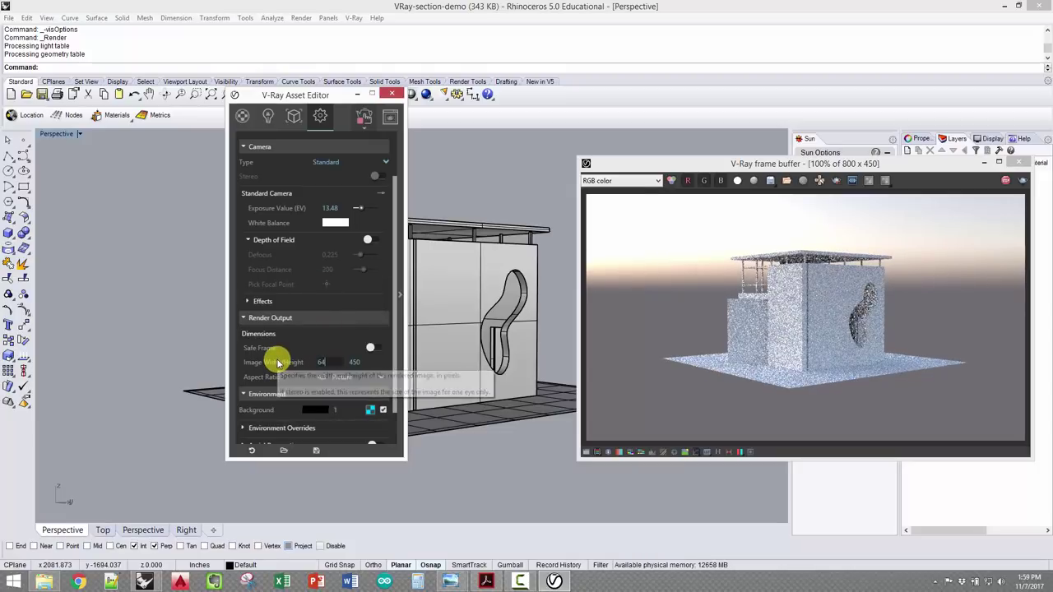
key("Return")
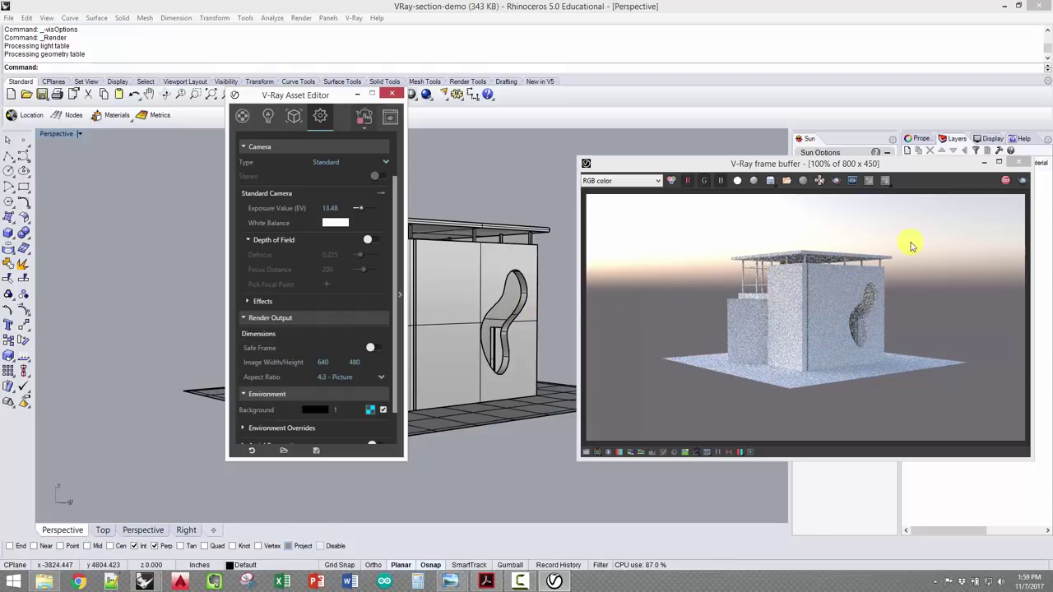
- Toggle the frame buffer between alpha and RGB display to check the alpha channel
left_click(740, 182)
left_click(740, 182)
left_click(739, 182)
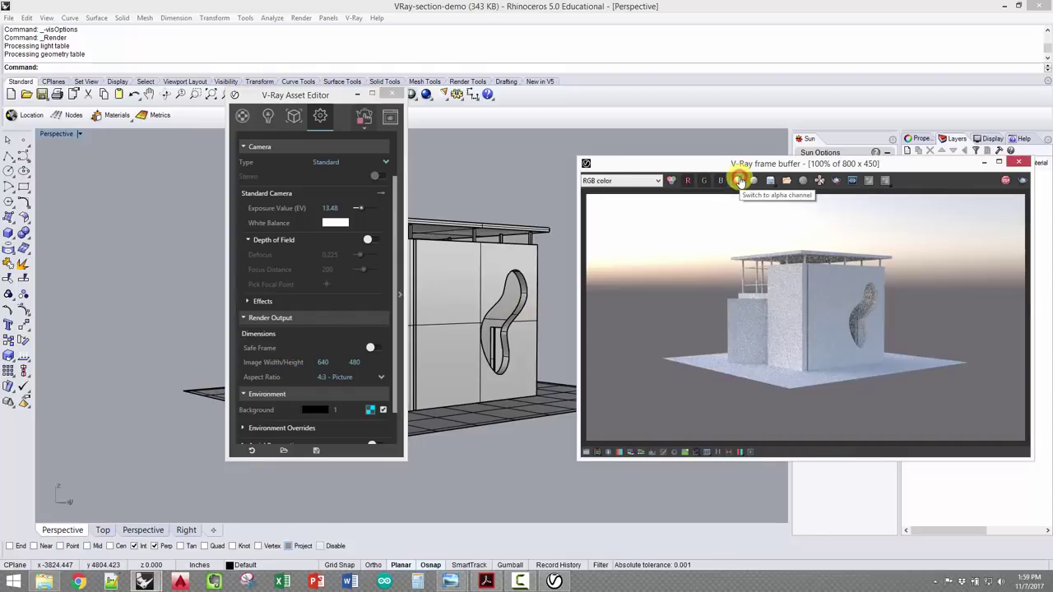
left_click(740, 181)
left_click(739, 182)
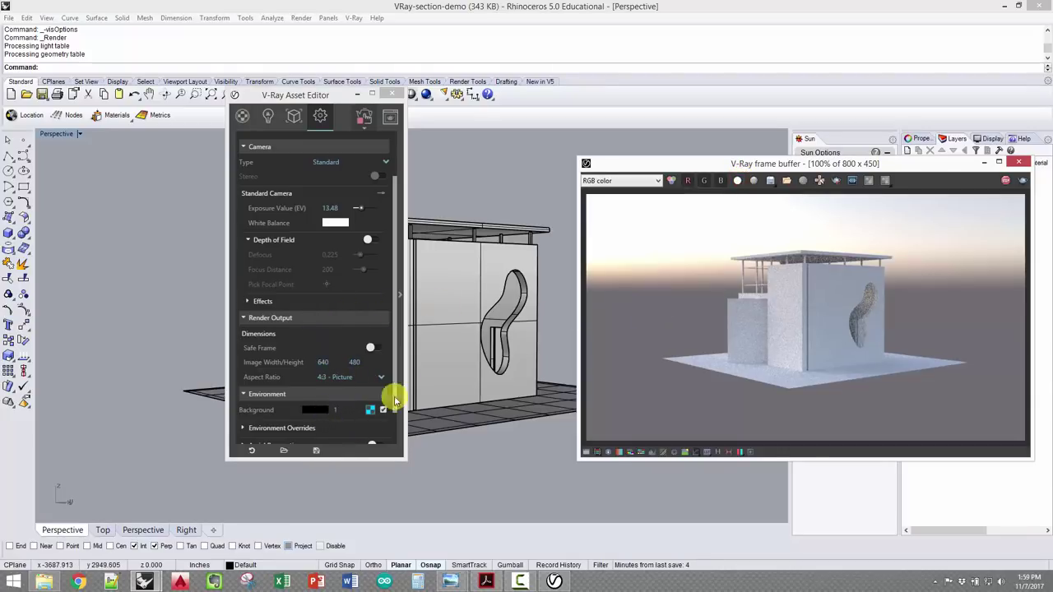
- Briefly expand the camera effects settings, move the settings window left, and orbit around the house
left_click(394, 341)
scroll(395, 390, "down", 2)
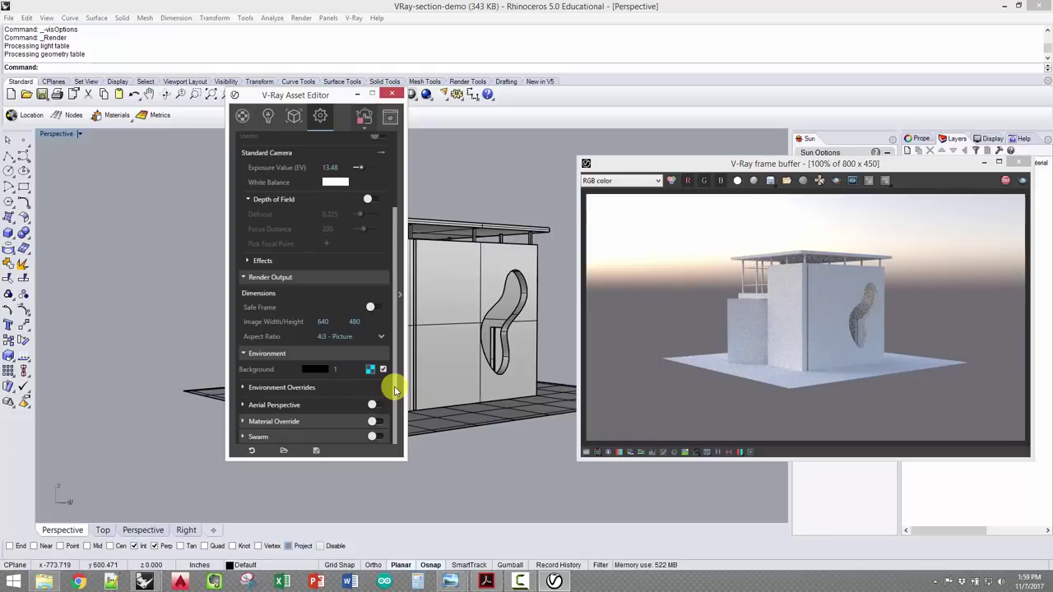
scroll(378, 313, "up", 5)
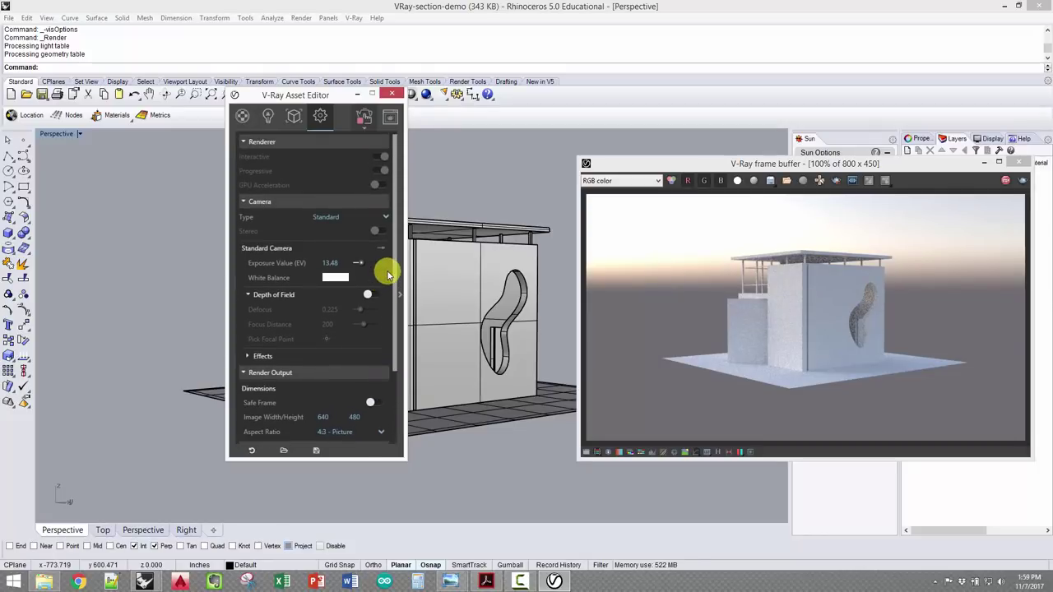
scroll(374, 312, "down", 4)
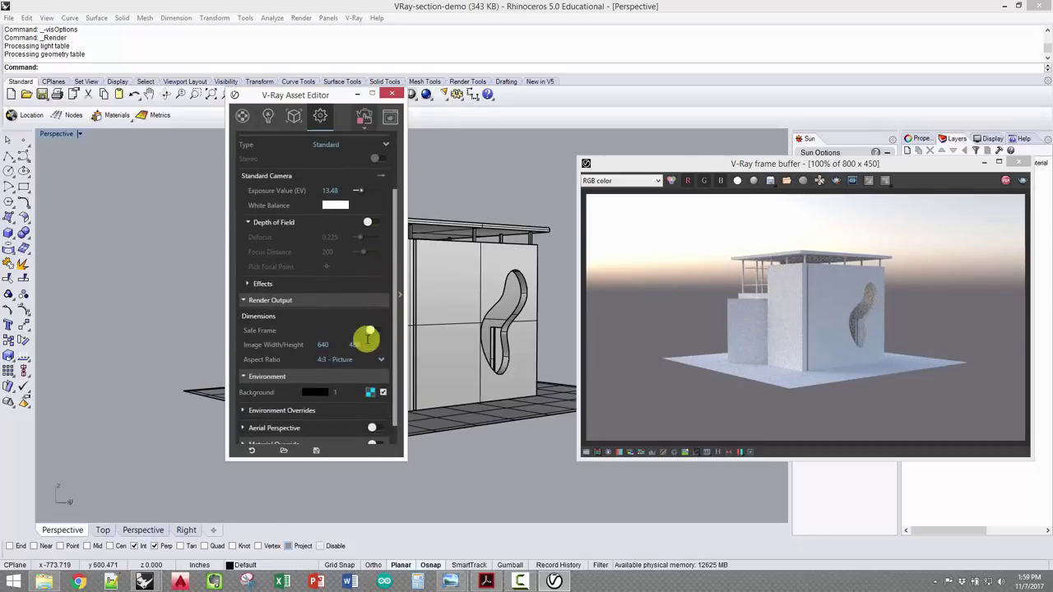
left_click(258, 283)
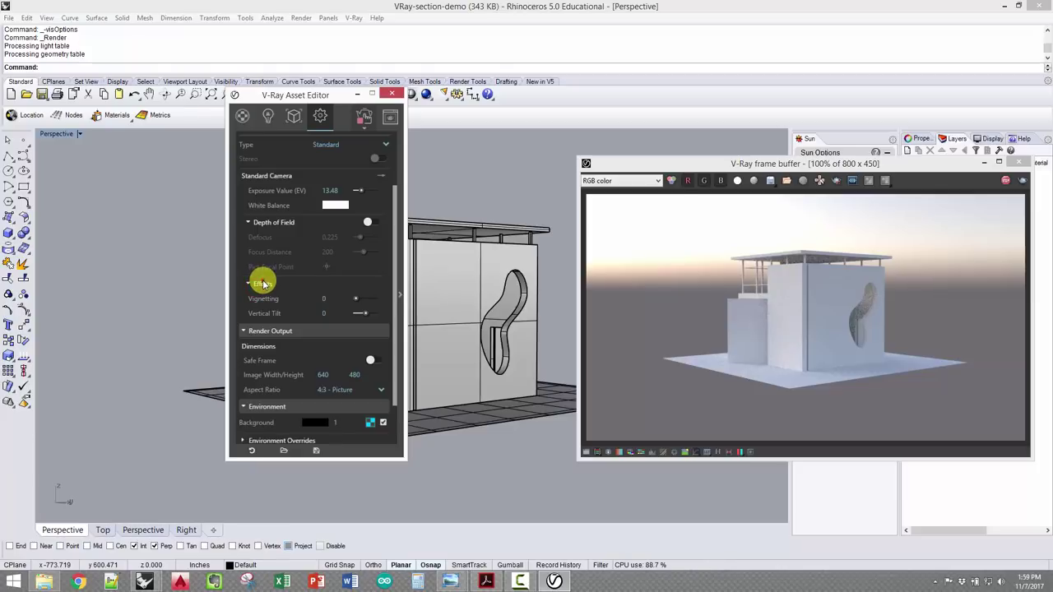
left_click(262, 284)
left_click_drag(274, 96, 140, 96)
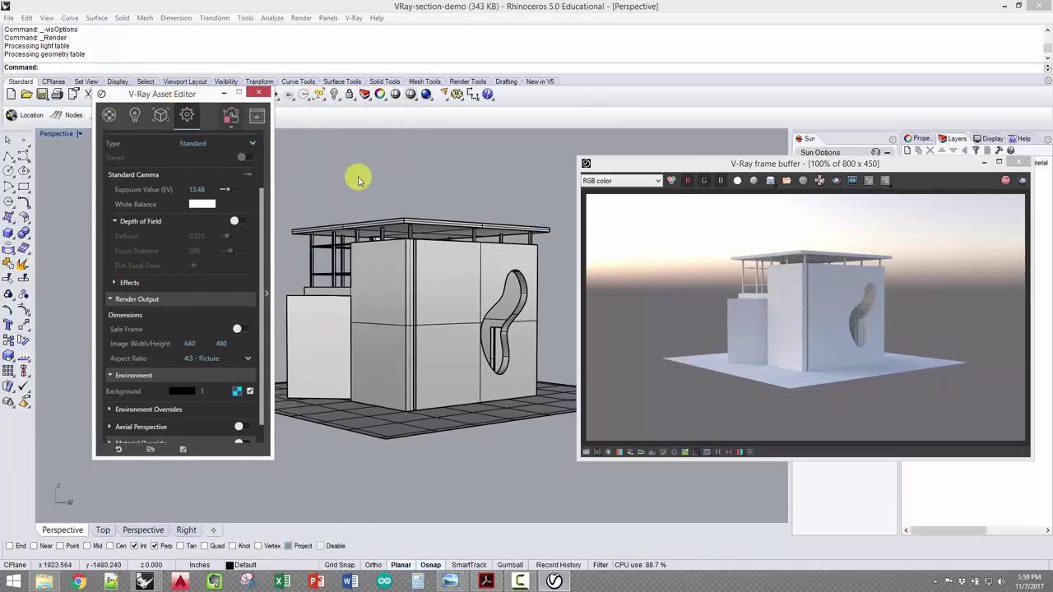
right_click_drag(427, 230, 543, 296)
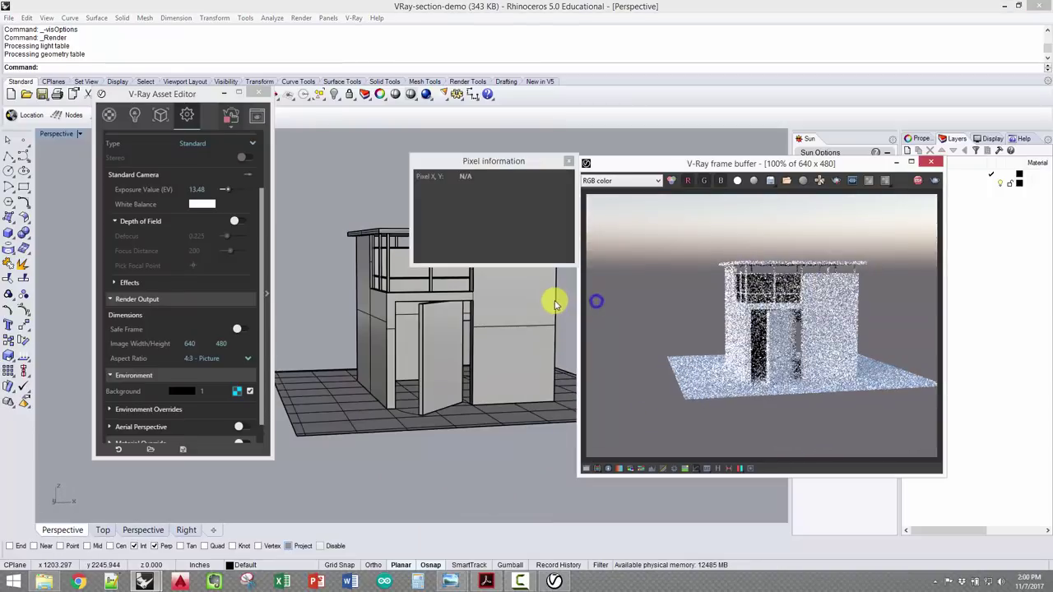
right_click_drag(545, 263, 452, 283)
- Switch to the Left view, zoom and pan onto the house, and move the render window
type("Left")
key("Return")
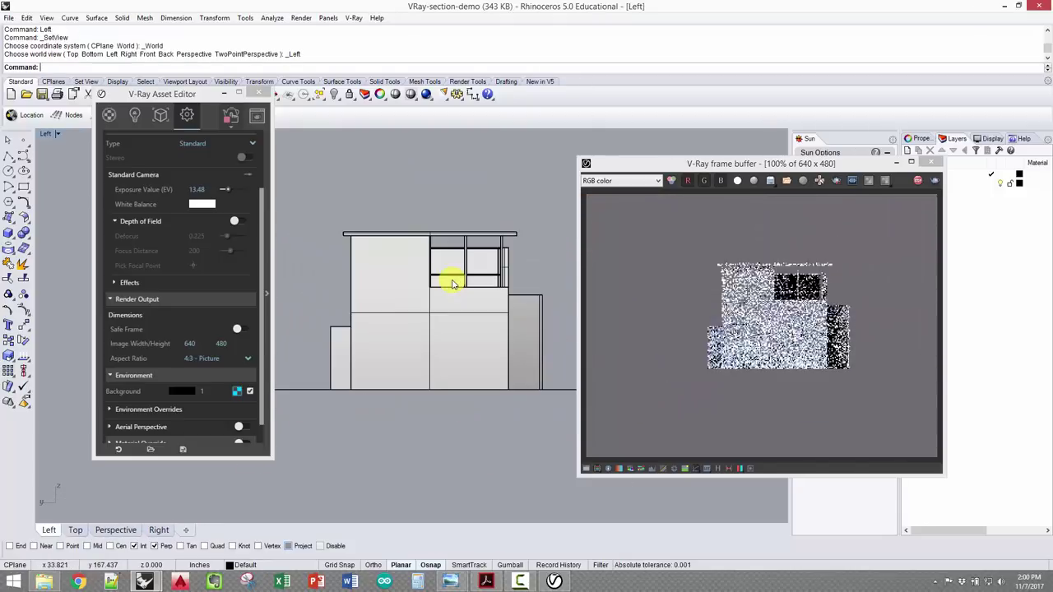
scroll(443, 313, "up", 3)
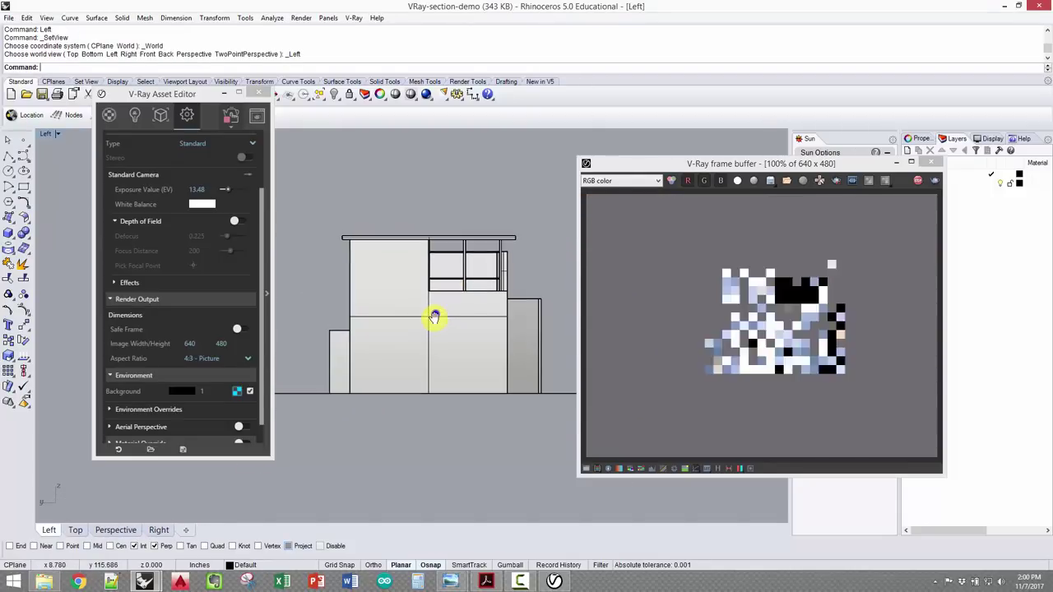
right_click_drag(459, 314, 430, 310)
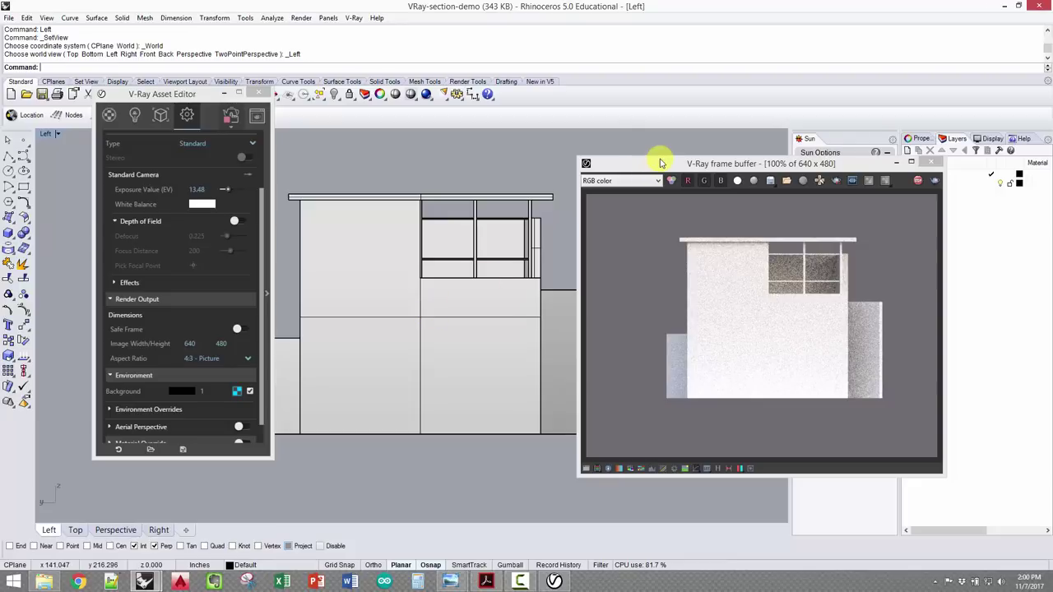
left_click_drag(667, 167, 537, 220)
- Close the render window and set the Left viewport's projection to Perspective
left_click(799, 206)
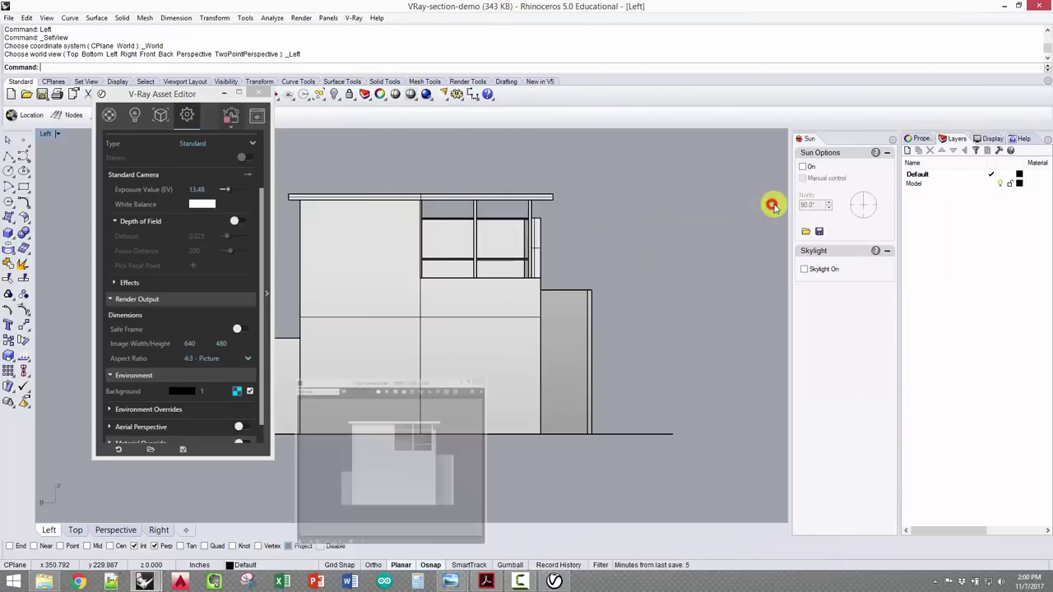
left_click(916, 139)
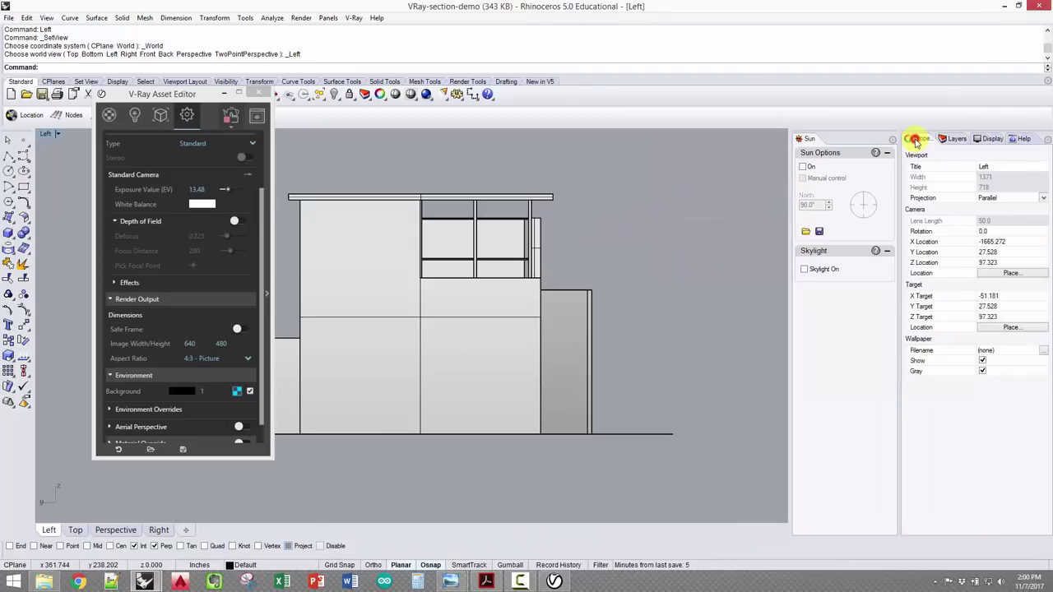
left_click(996, 198)
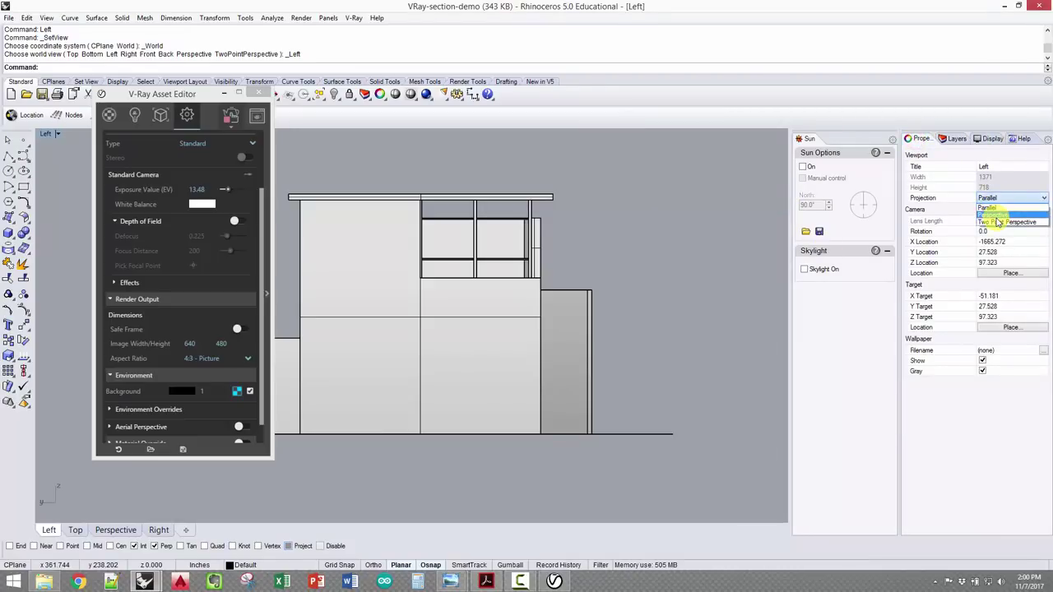
left_click(997, 217)
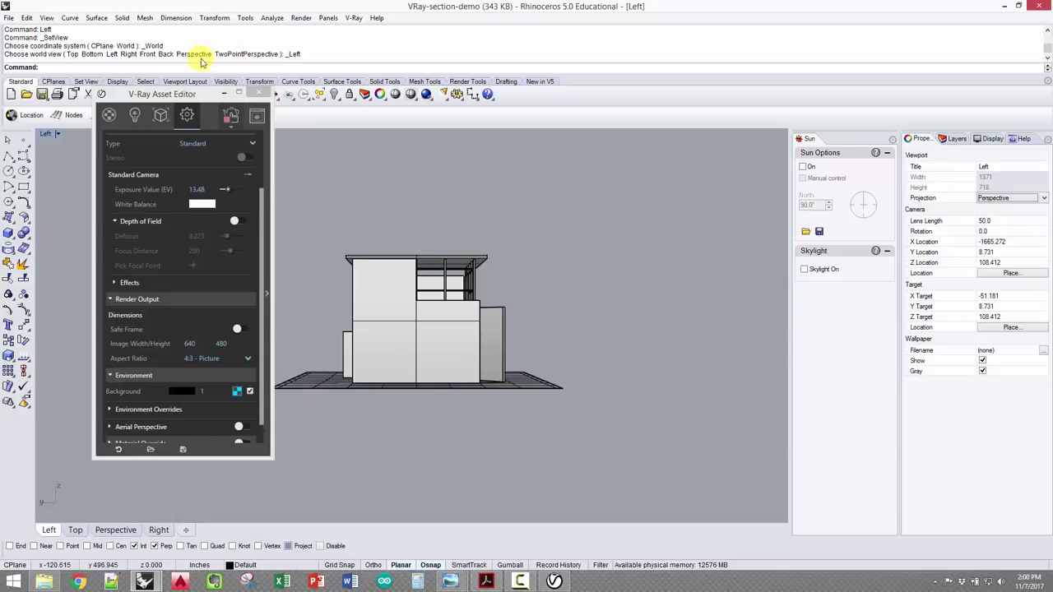
- Dolly-zoom the lens length to about 99 mm, then window-select all objects
left_click(47, 18)
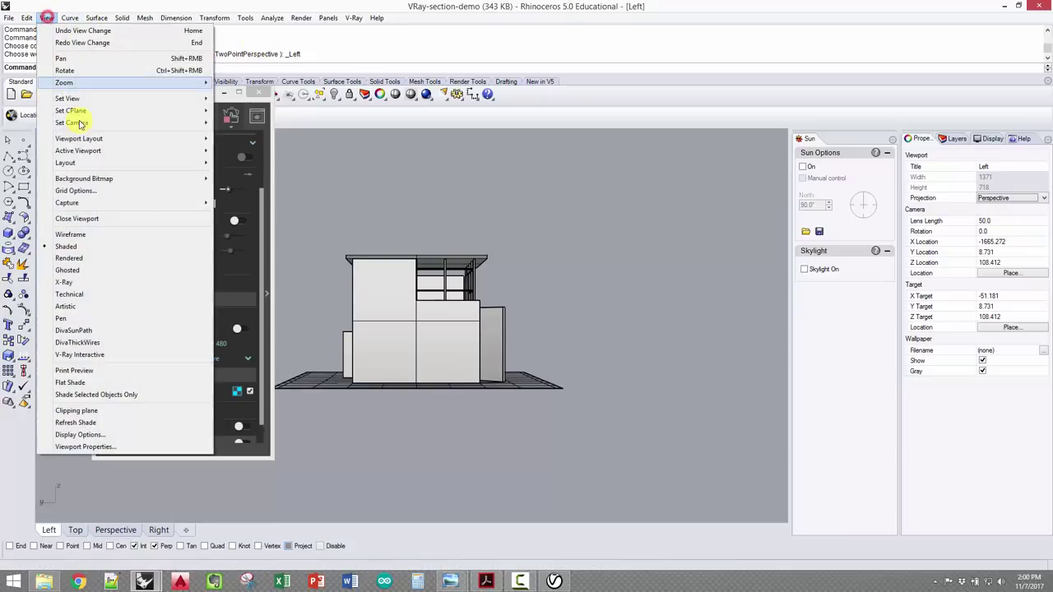
mouse_move(93, 99)
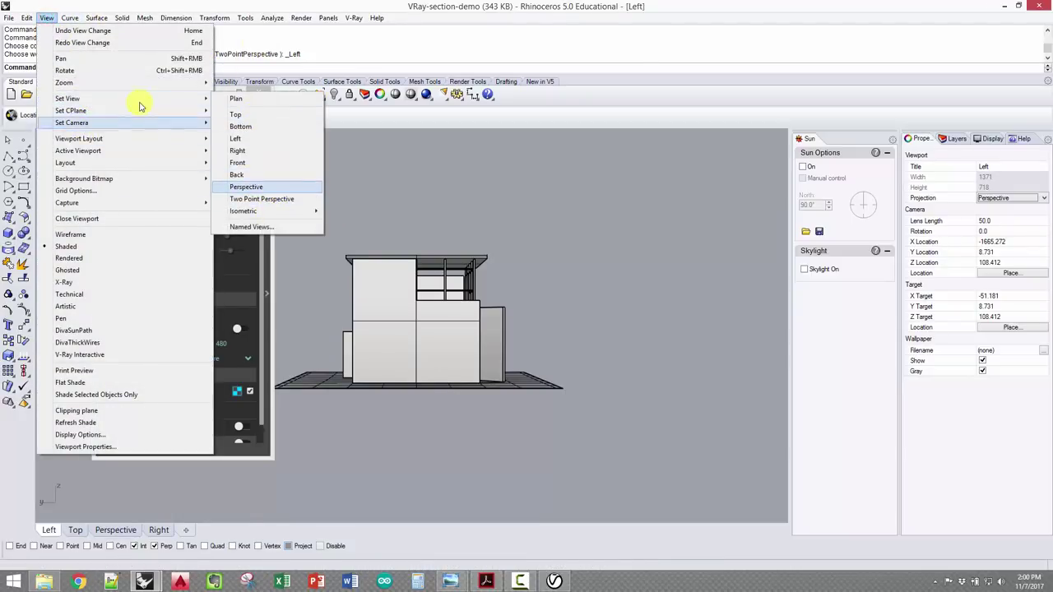
mouse_move(142, 124)
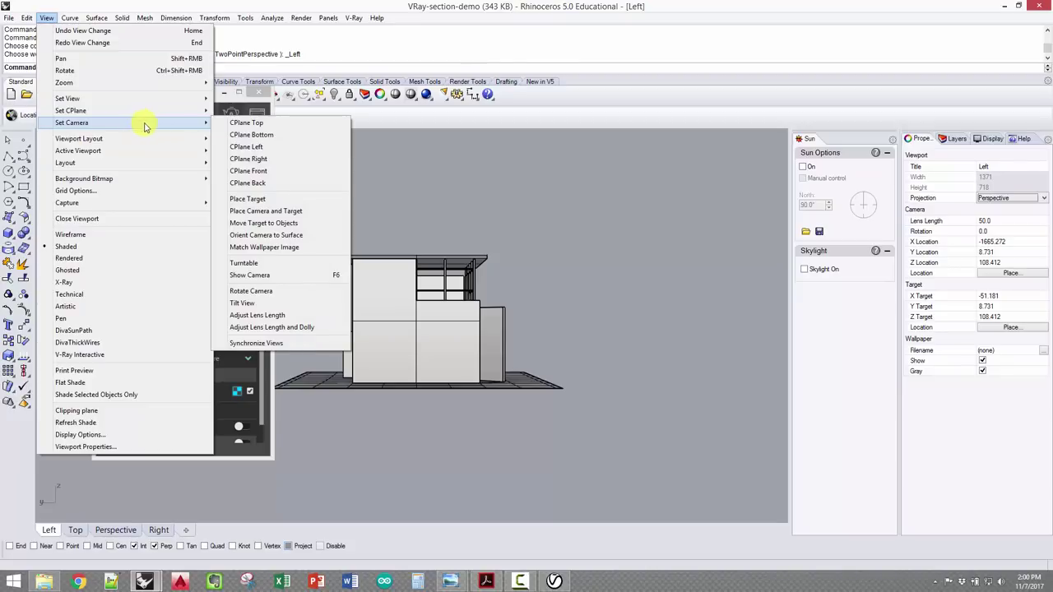
left_click(291, 317)
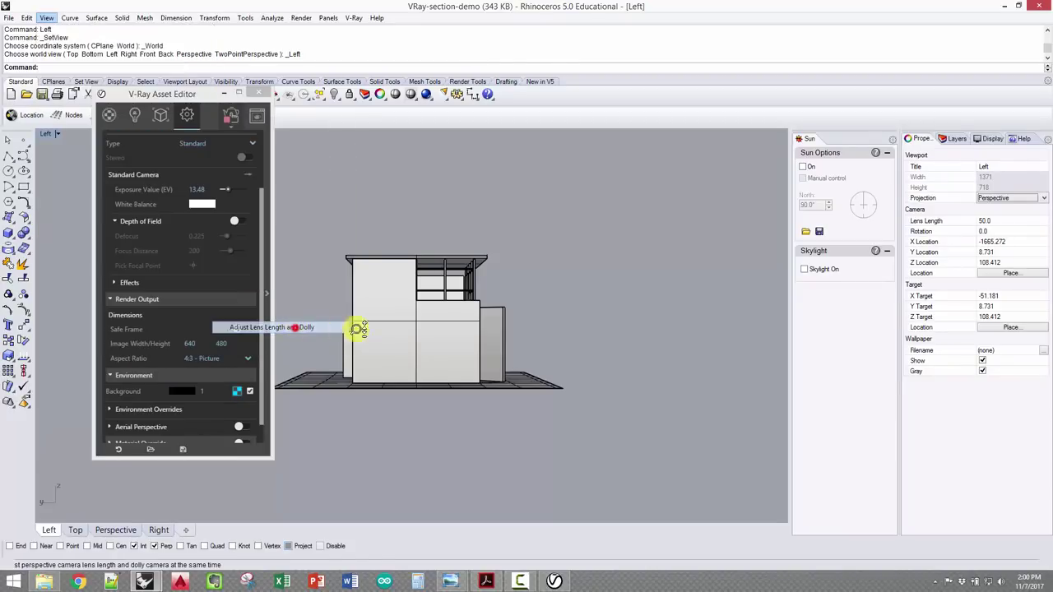
left_click_drag(446, 329, 461, 293)
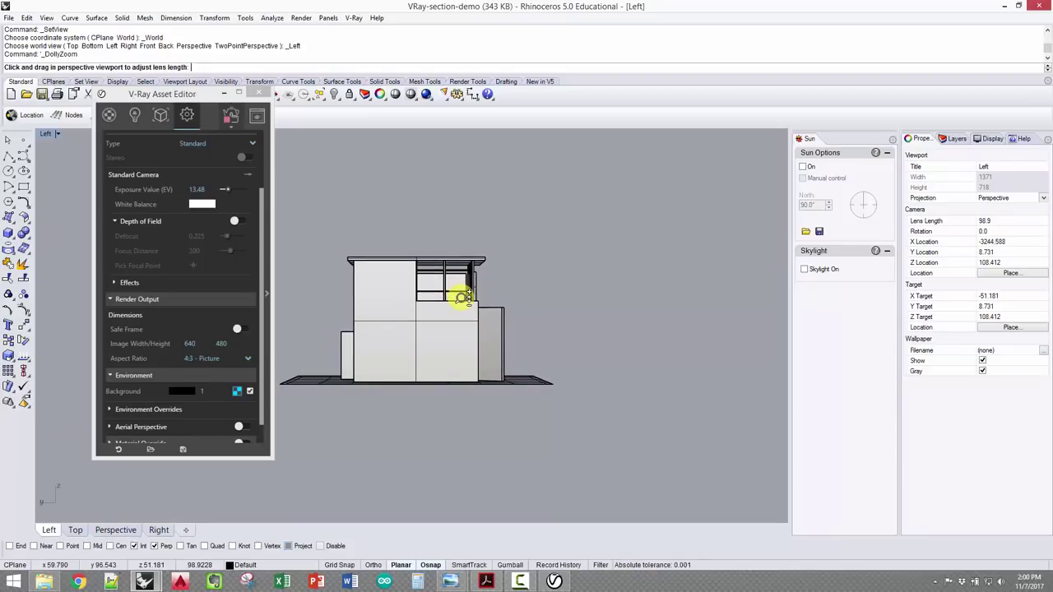
key("Return")
left_click_drag(644, 223, 298, 482)
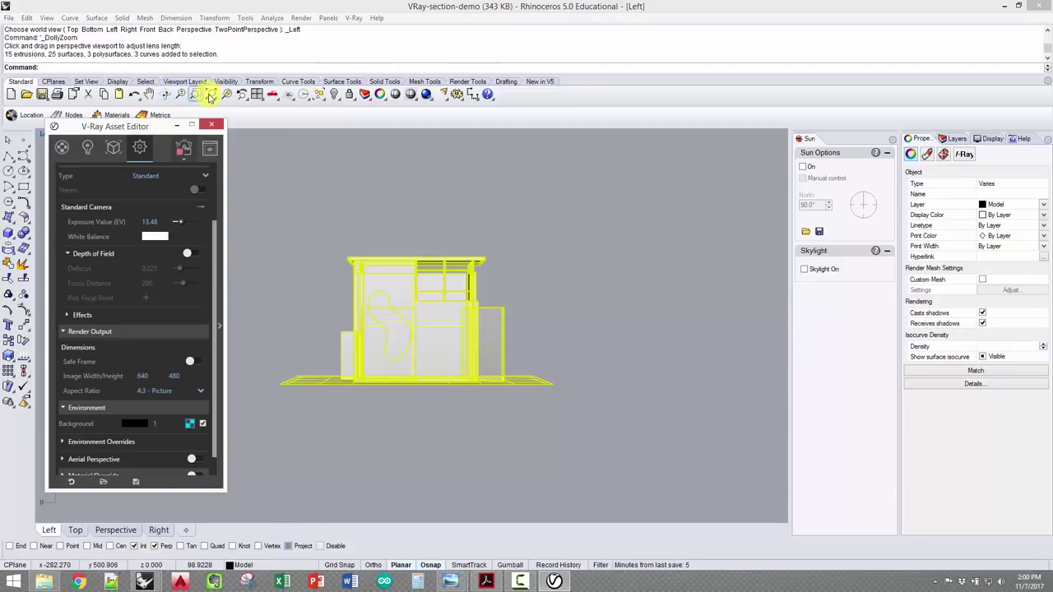
- Zoom extents, deselect all, dolly-zoom the Left view to a 170 lens, and hide the asset editor
left_click(211, 97)
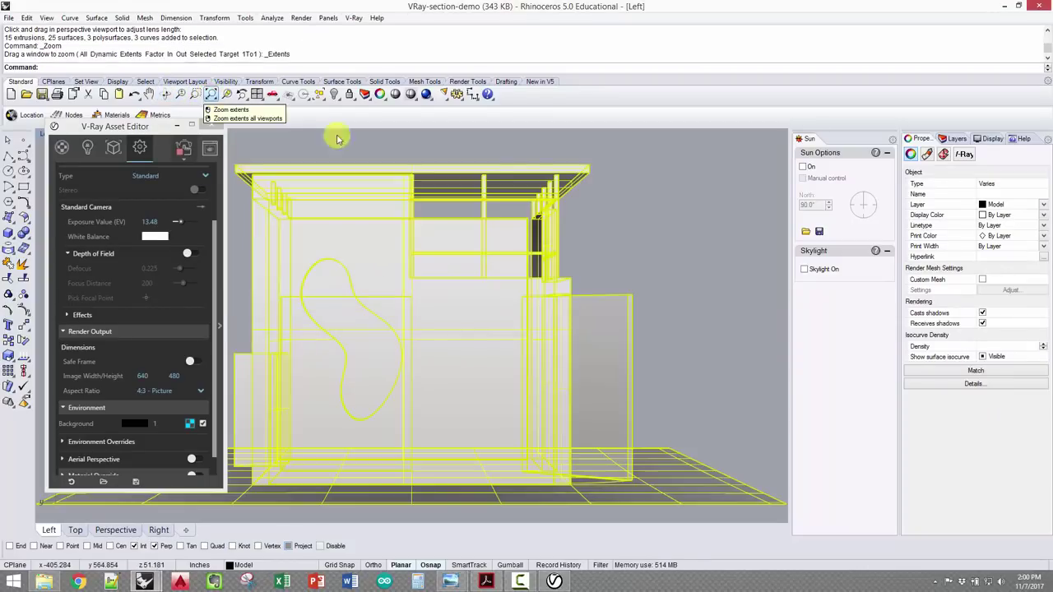
left_click(722, 243)
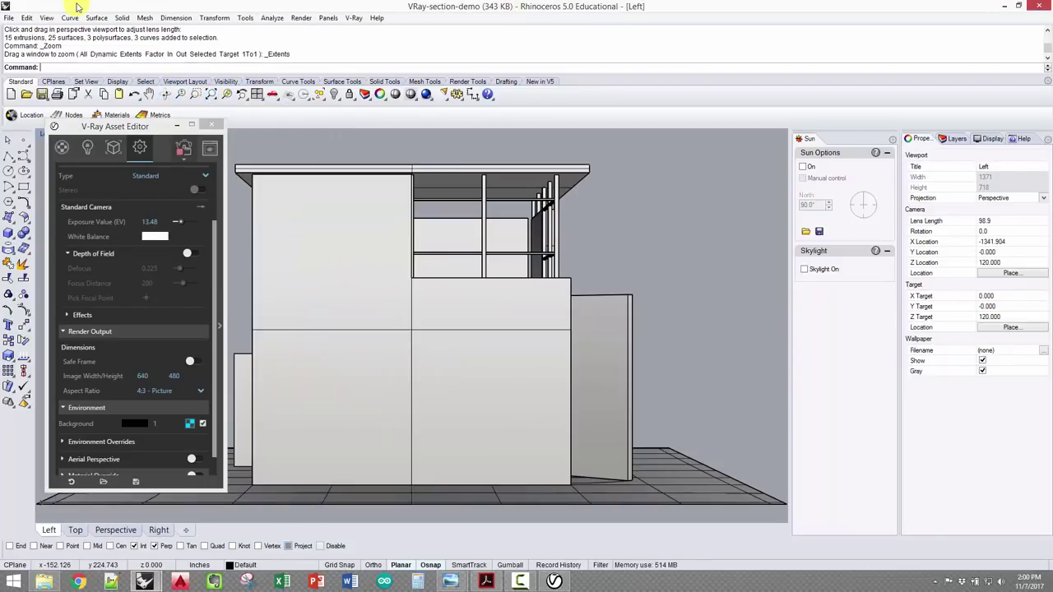
left_click(47, 18)
left_click(104, 98)
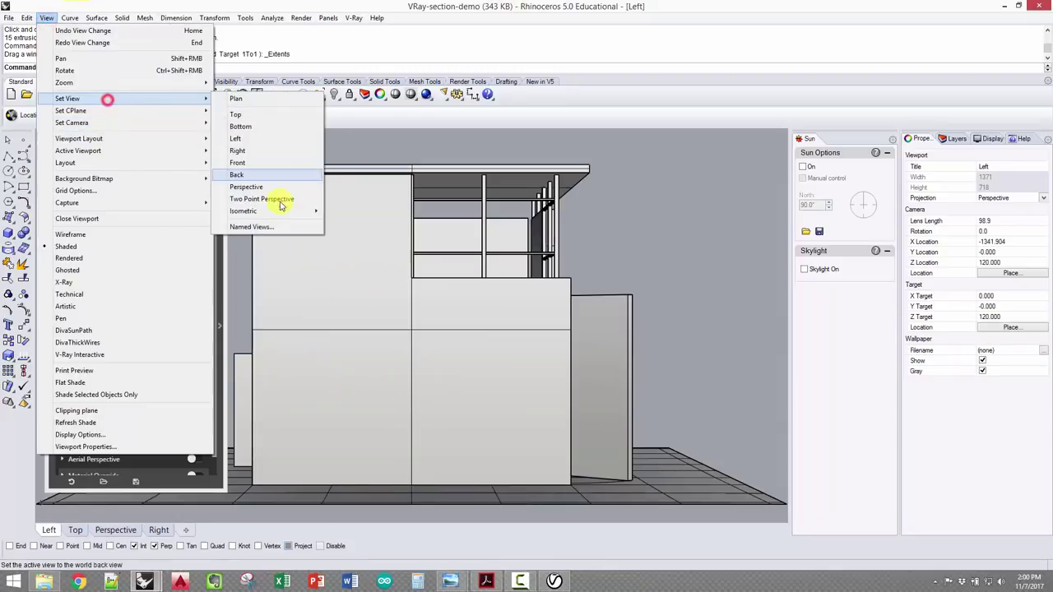
left_click(140, 98)
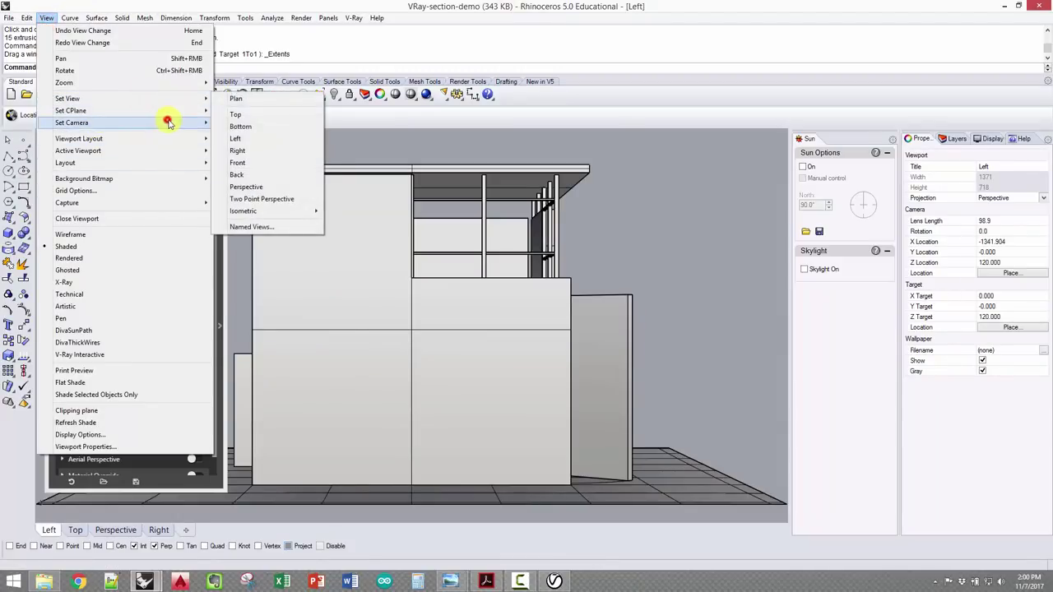
left_click(167, 121)
left_click(303, 329)
left_click_drag(383, 313, 279, 172)
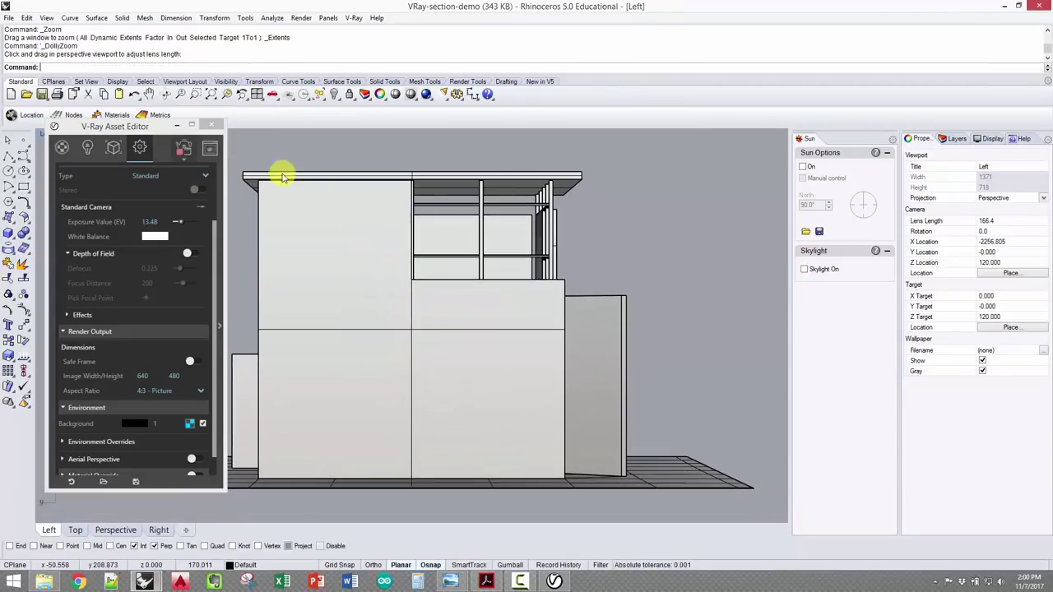
left_click(173, 125)
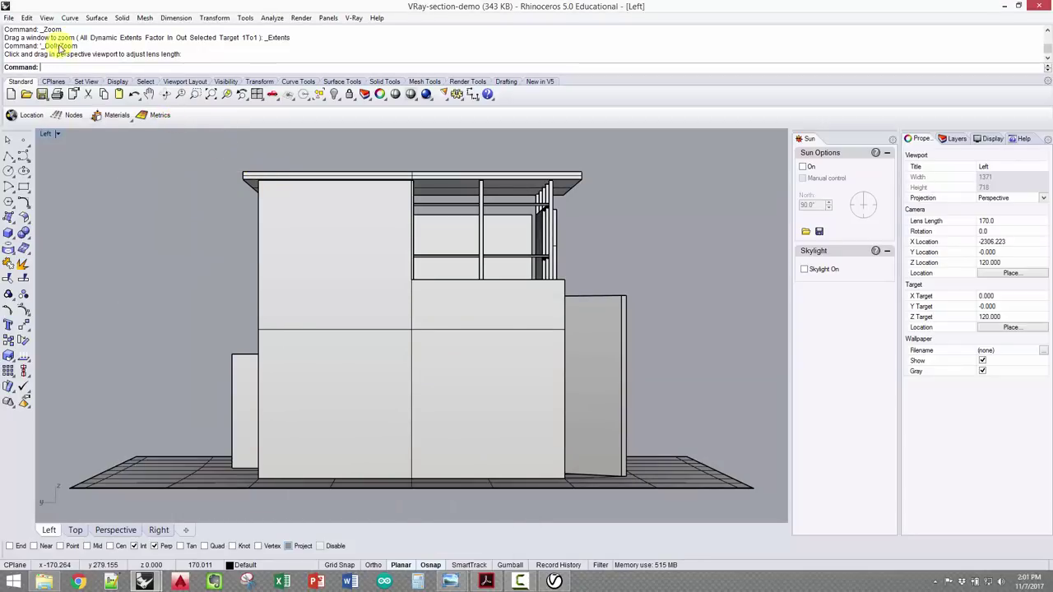
- Save the view in Named Views as 'My Section View' and move the panel off the model
left_click(48, 18)
mouse_move(75, 123)
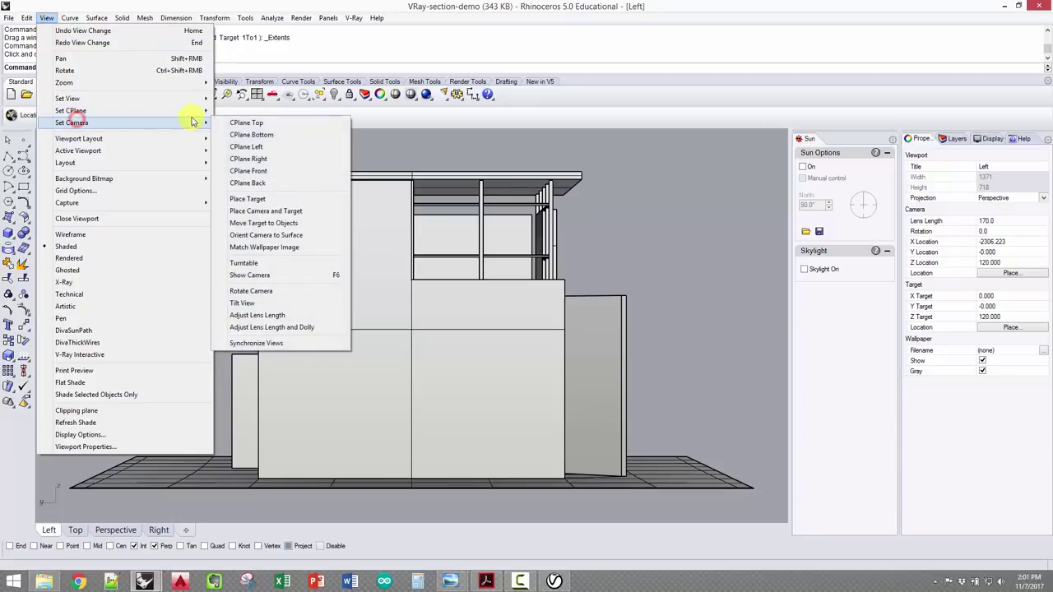
left_click(133, 98)
left_click(285, 227)
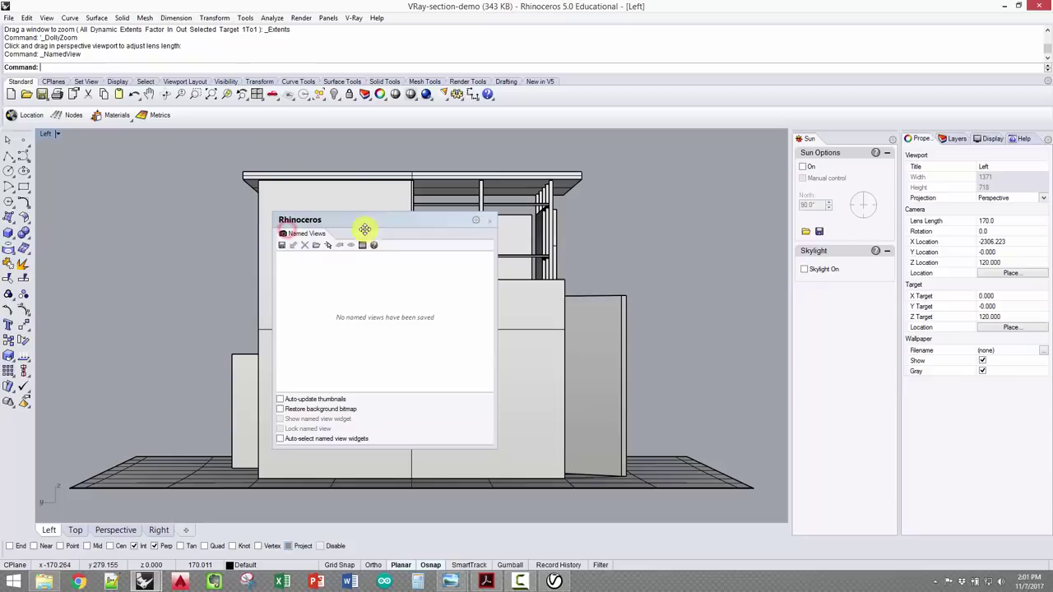
left_click(296, 247)
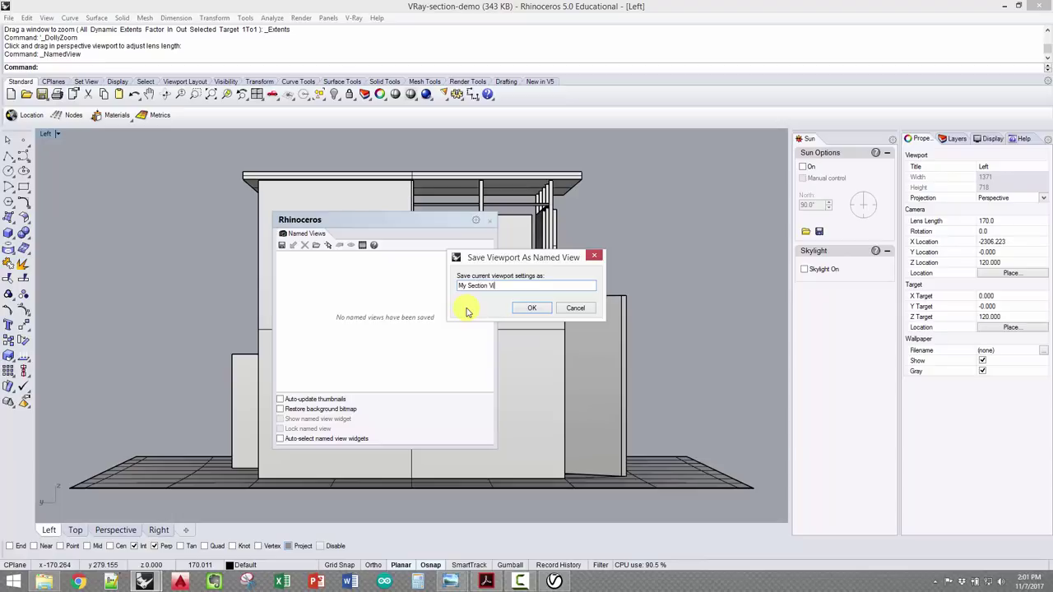
type("My Section View")
key("Return")
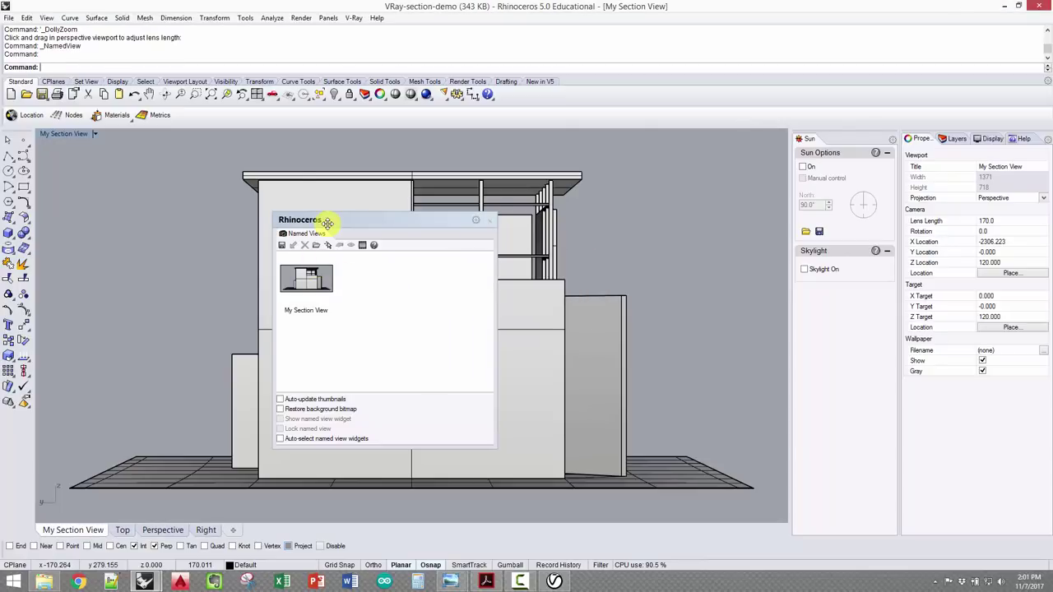
left_click_drag(328, 223, 550, 171)
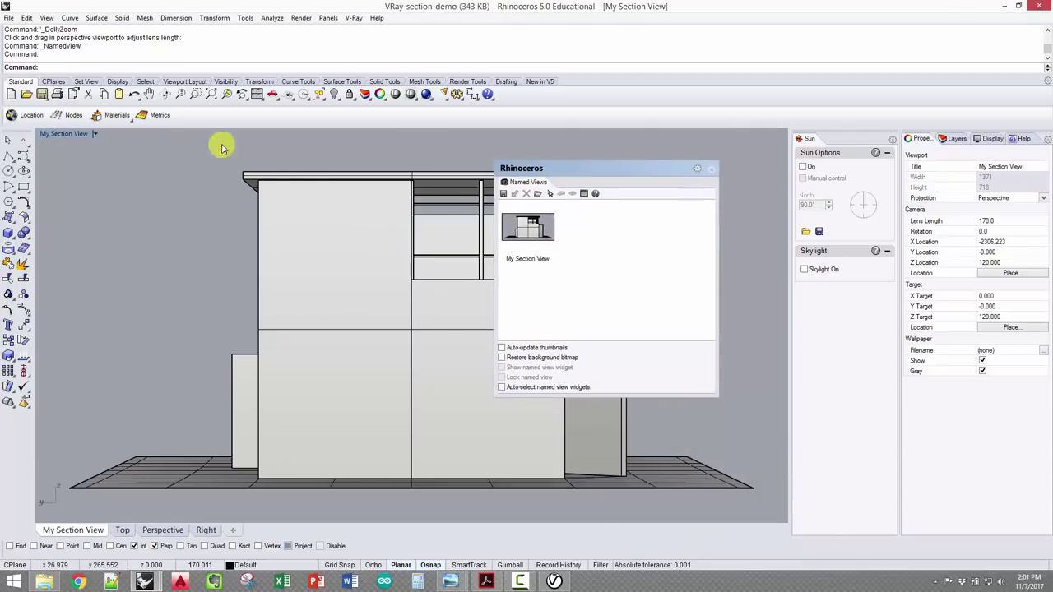
left_click(358, 18)
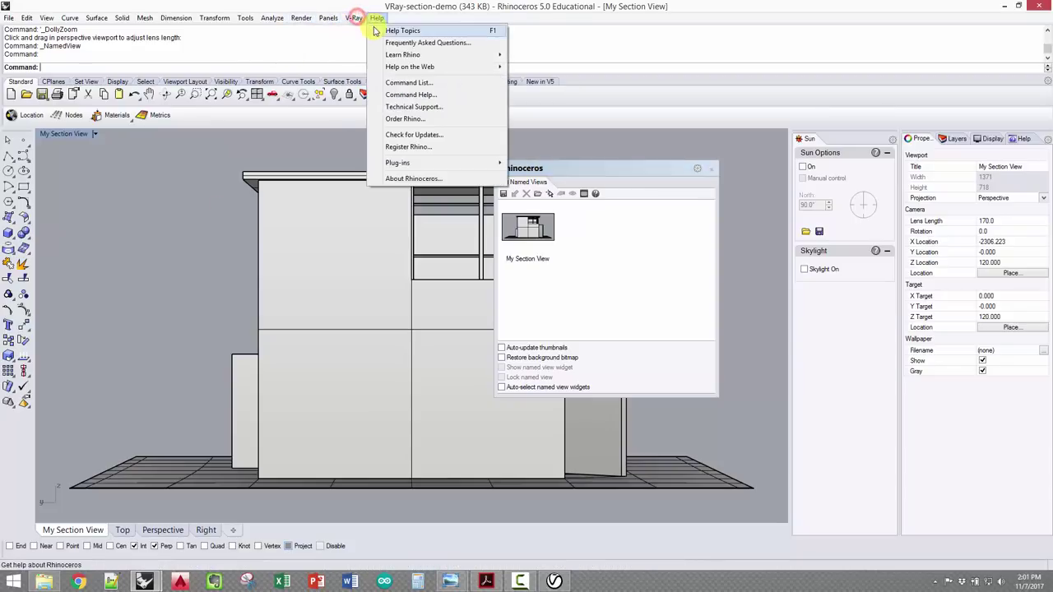
mouse_move(398, 30)
left_click(505, 79)
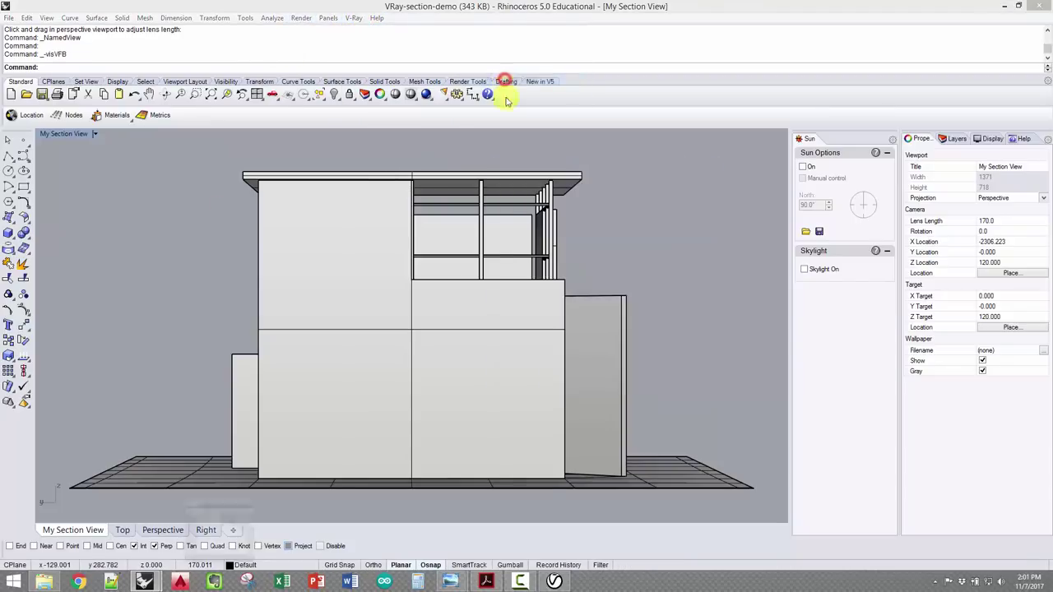
left_click_drag(603, 213, 724, 182)
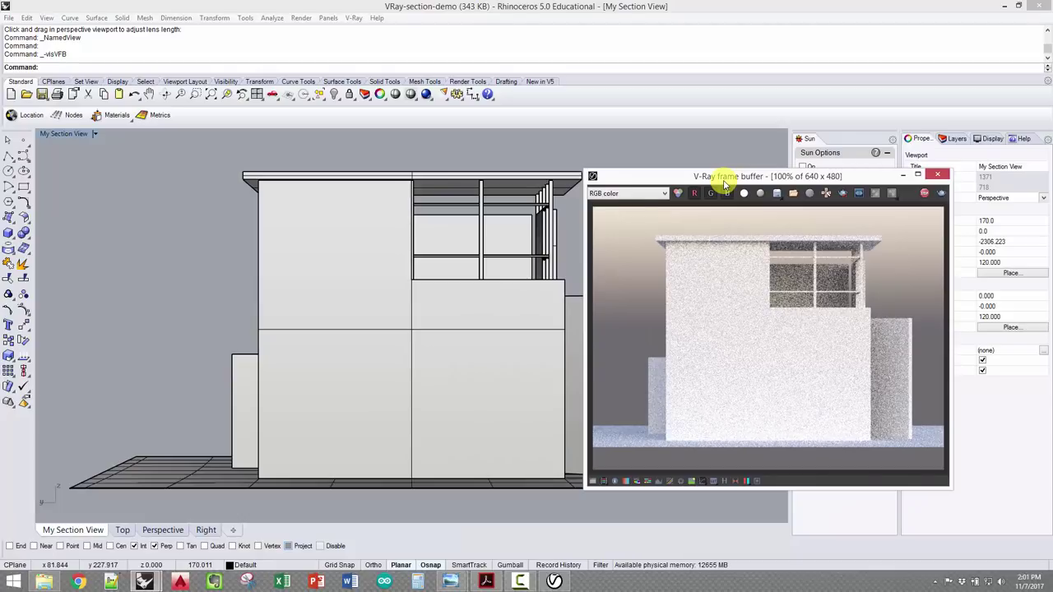
left_click_drag(698, 166, 691, 163)
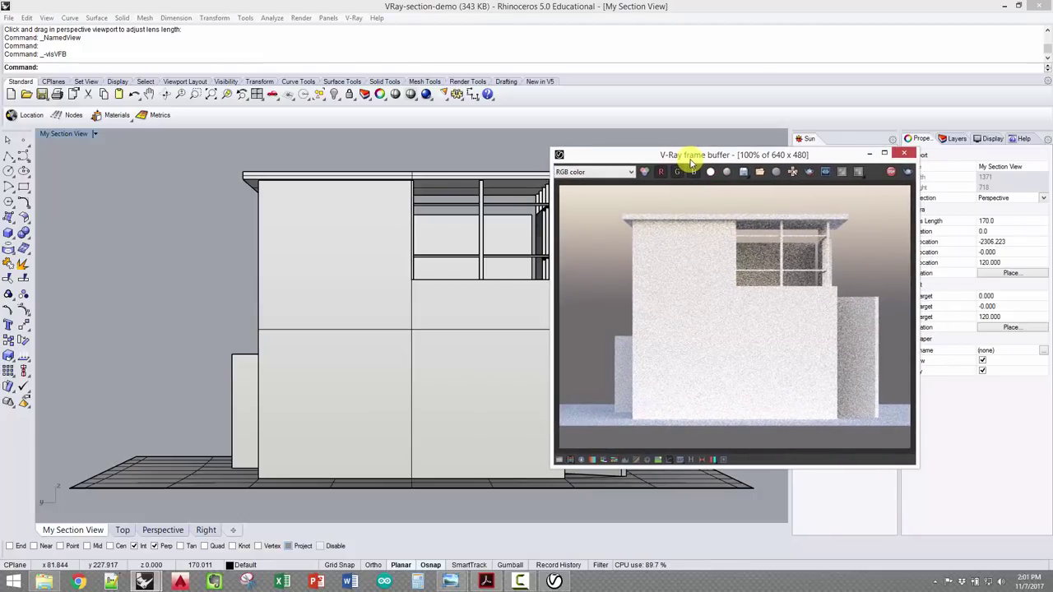
left_click(871, 155)
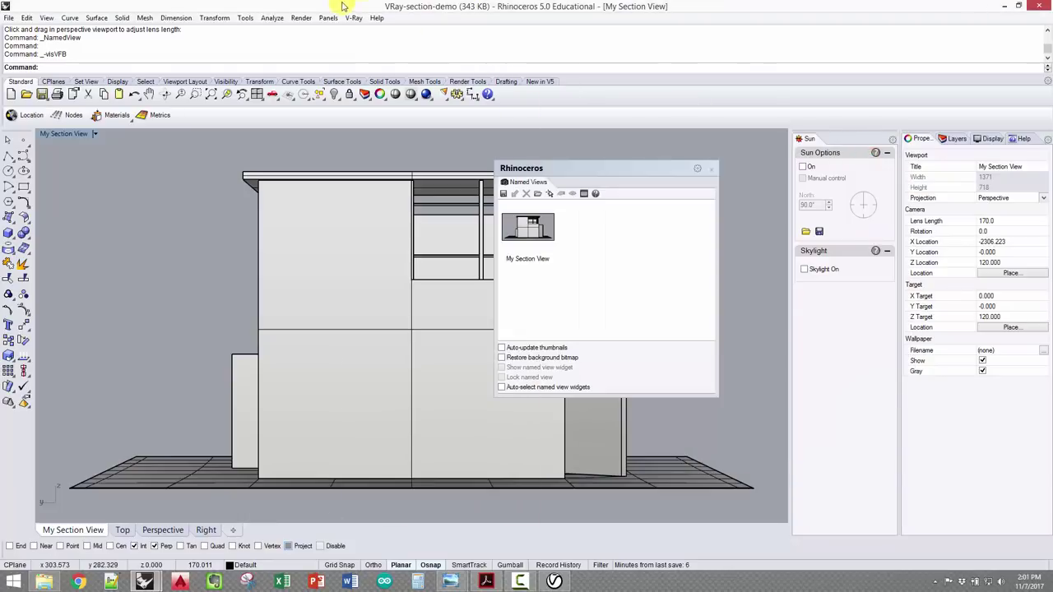
- Close Named Views, reopen the V-Ray frame buffer, and move it off the building
double_click(625, 172)
left_click(353, 17)
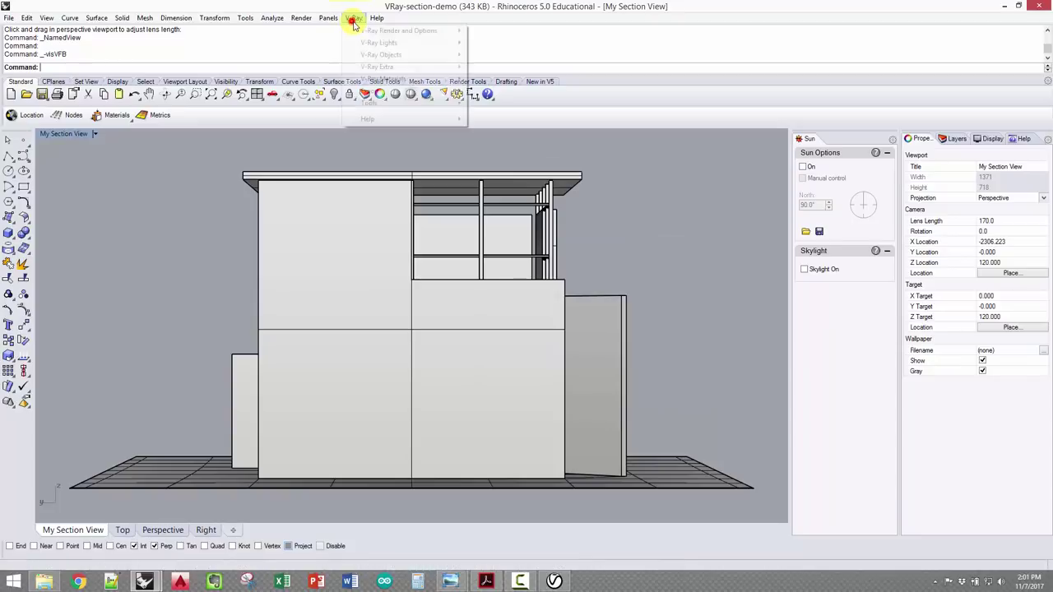
mouse_move(398, 30)
left_click(491, 80)
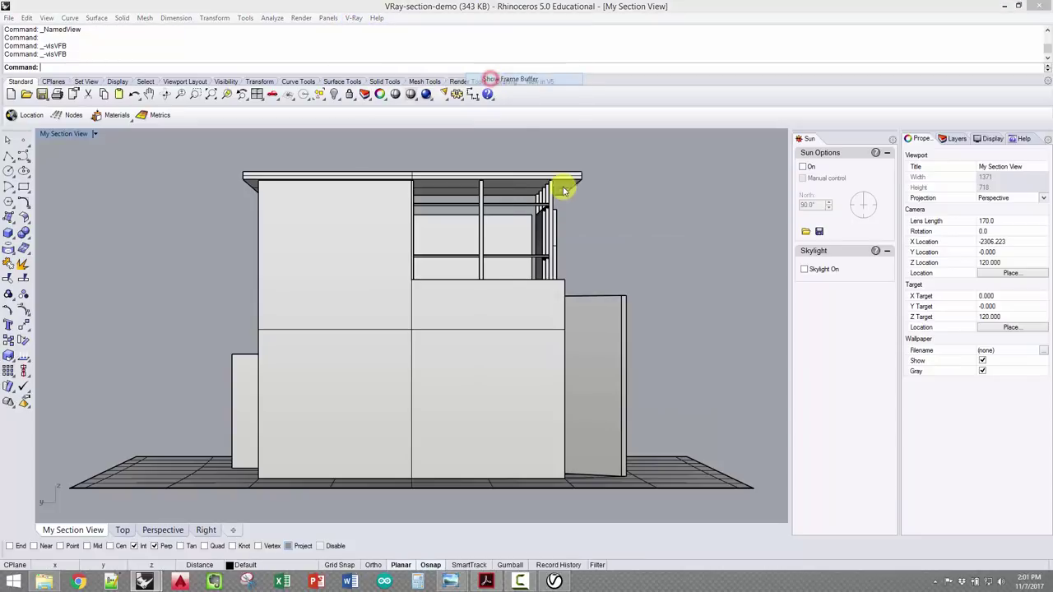
left_click_drag(644, 161, 736, 171)
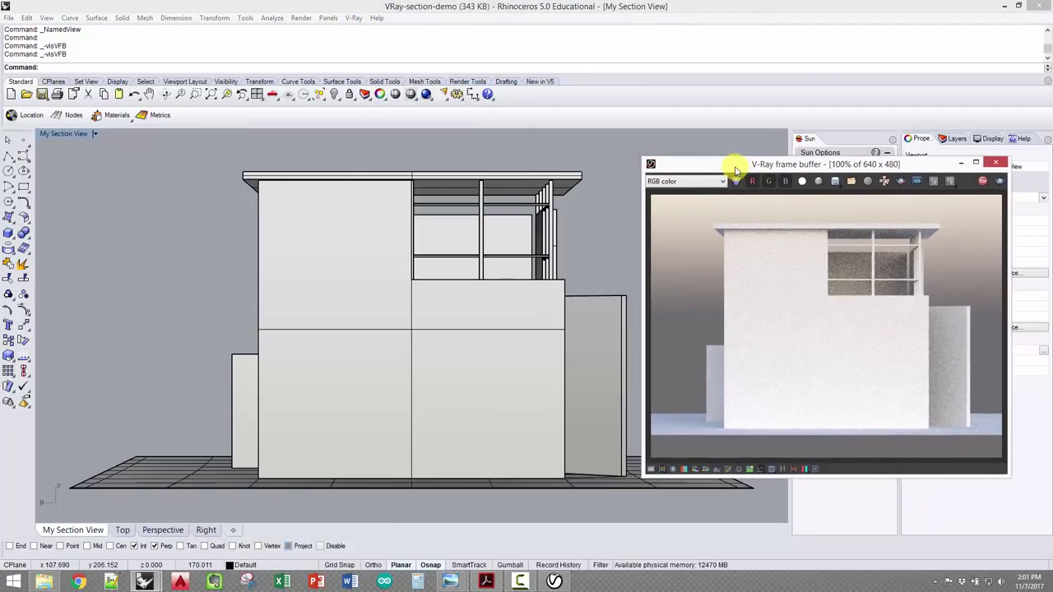
- Add a V-Ray Clipper plane to the scene from V-Ray Objects
left_click(354, 17)
mouse_move(381, 54)
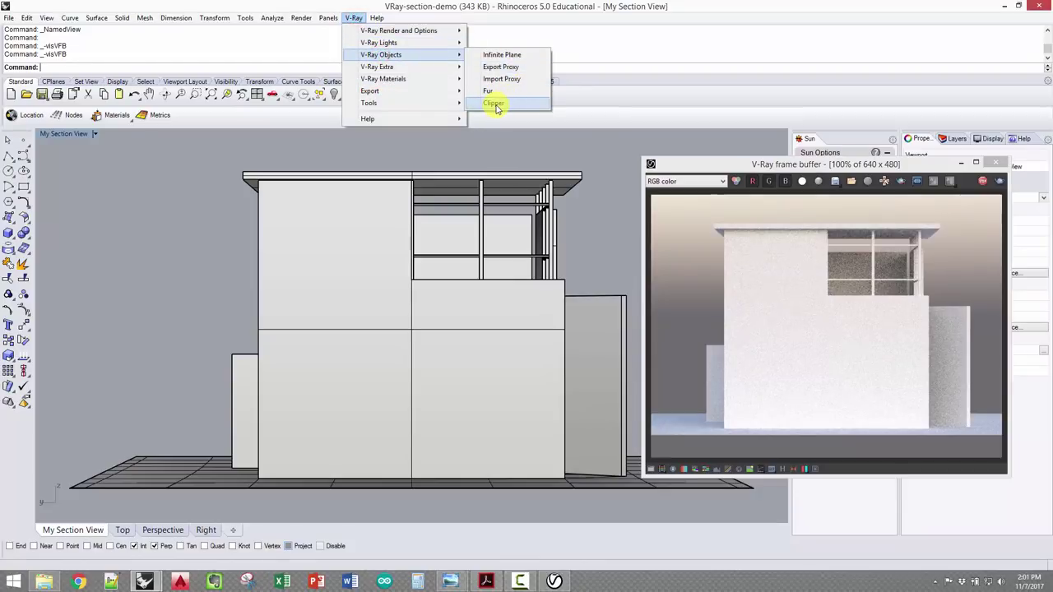
left_click(493, 104)
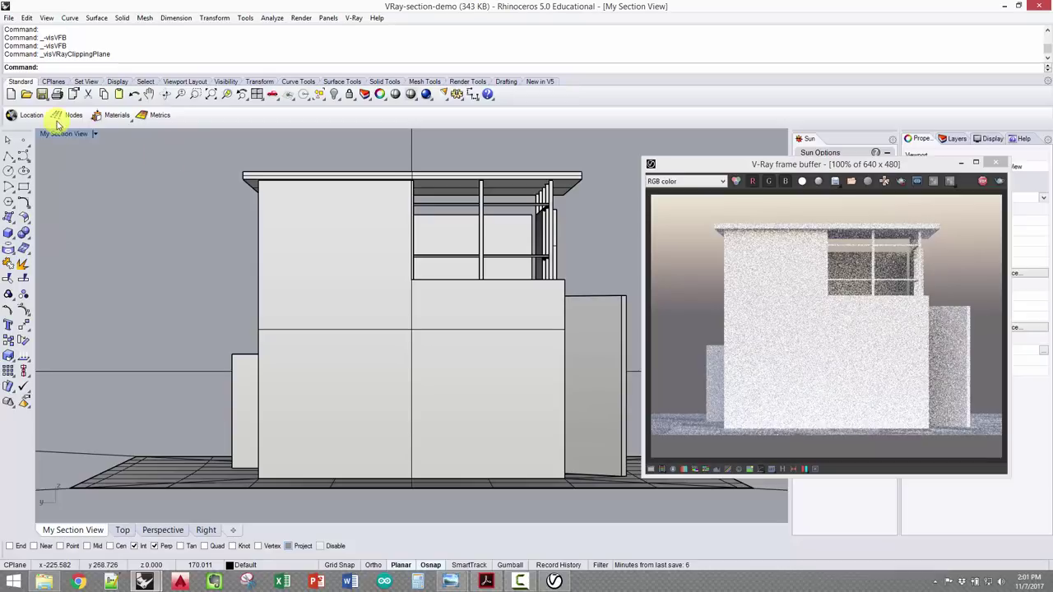
- Restore the four-viewport layout and select the clipping plane in the Top view
double_click(79, 137)
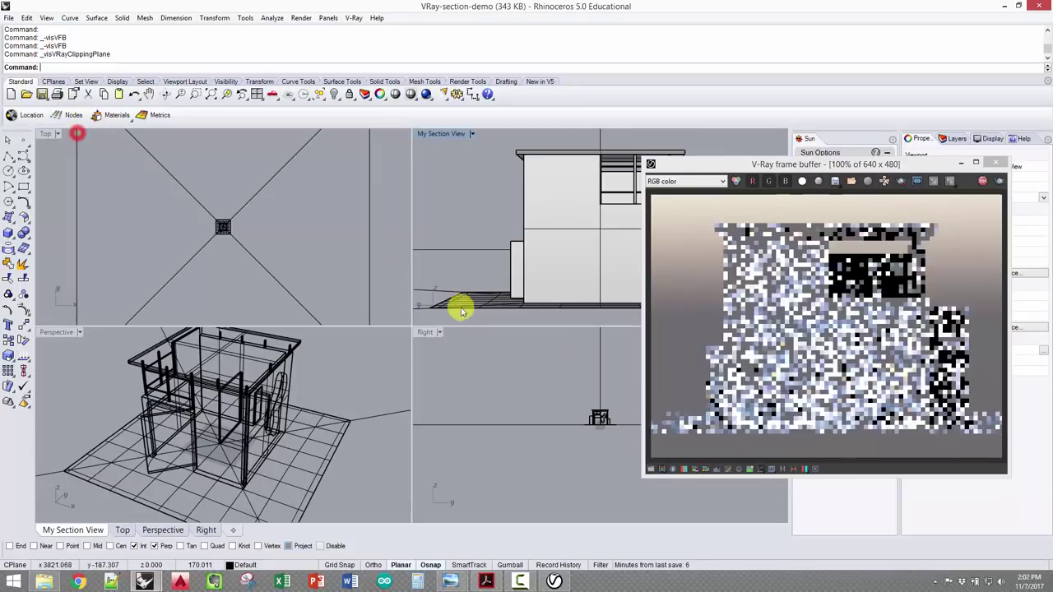
left_click(245, 245)
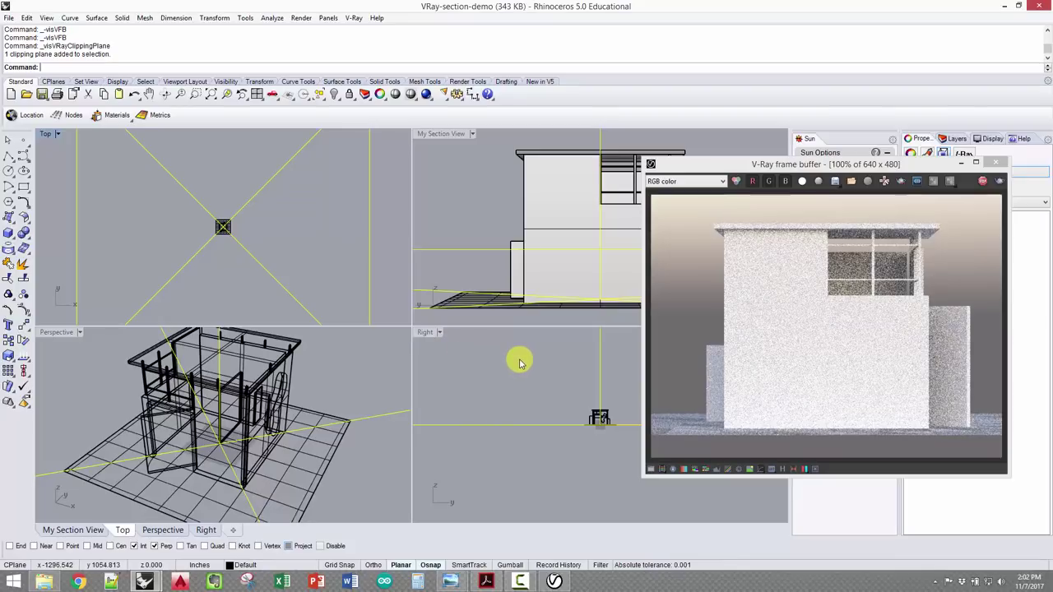
right_click_drag(545, 411, 518, 413)
left_click(274, 208)
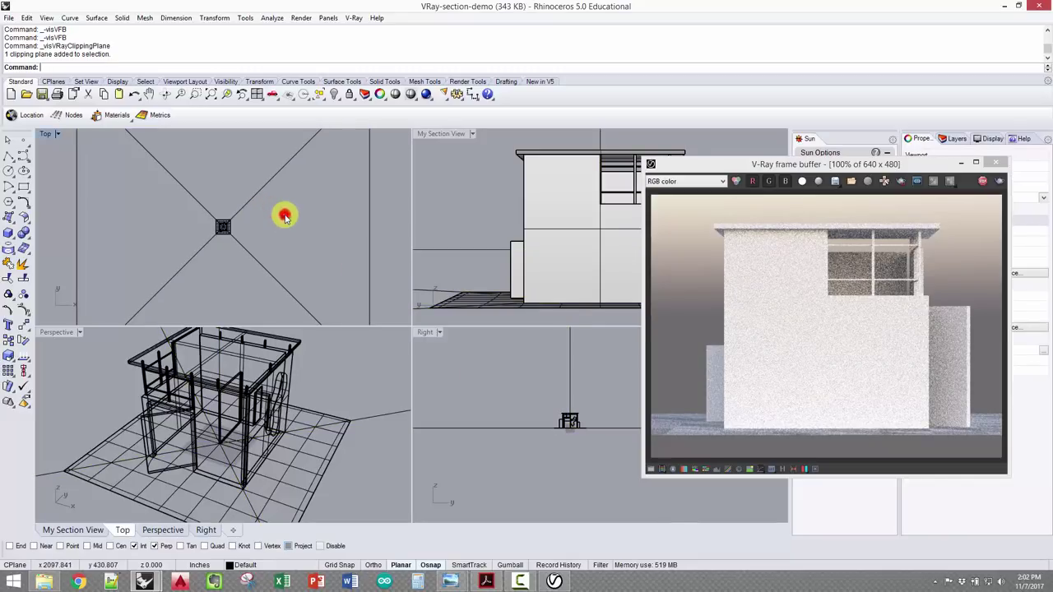
left_click(284, 216)
left_click(302, 246)
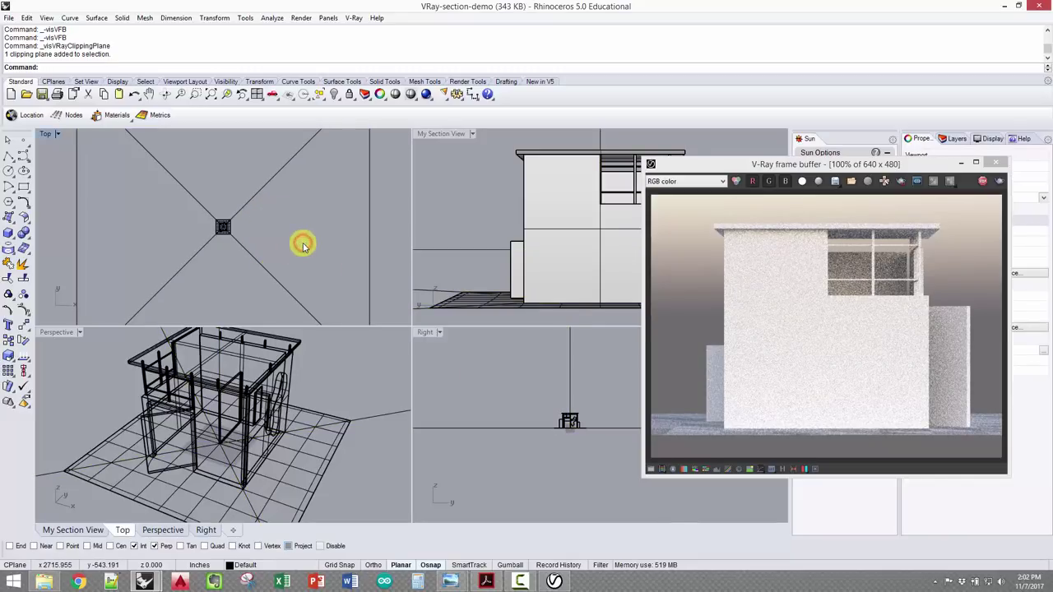
- Switch the Top viewport to Front and select the clipping plane there
type("Front")
key("Return")
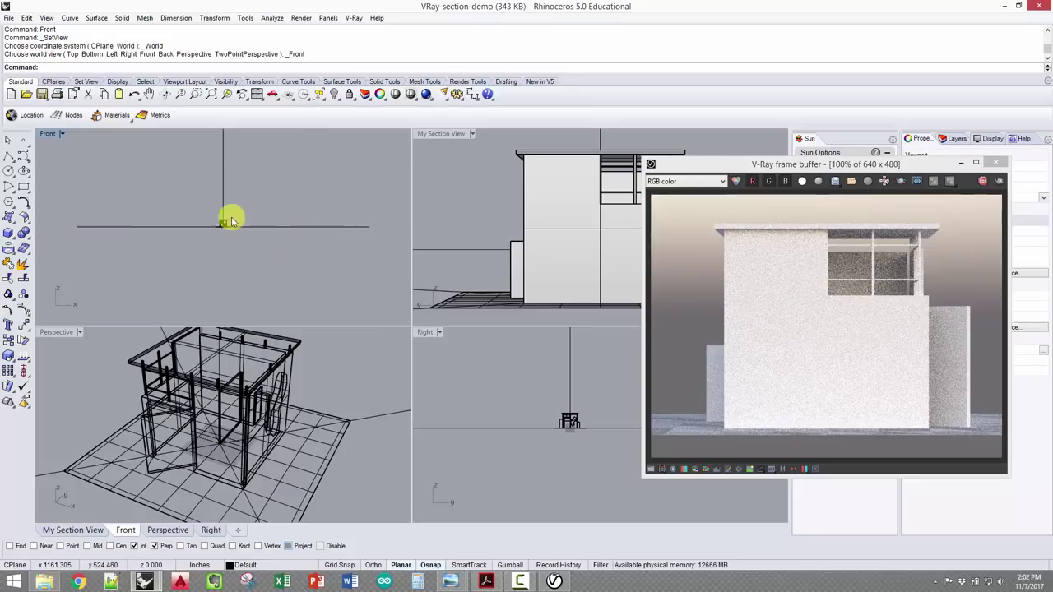
left_click(252, 235)
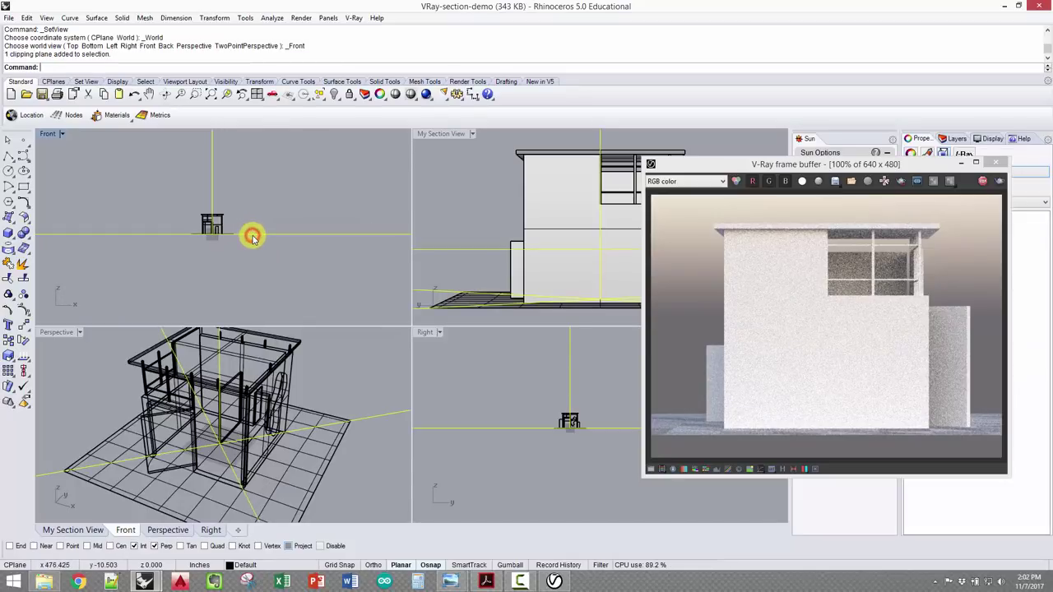
- Rotate the clipping plane about 0,0 to stand vertical, then activate the Perspective viewport
key("Return")
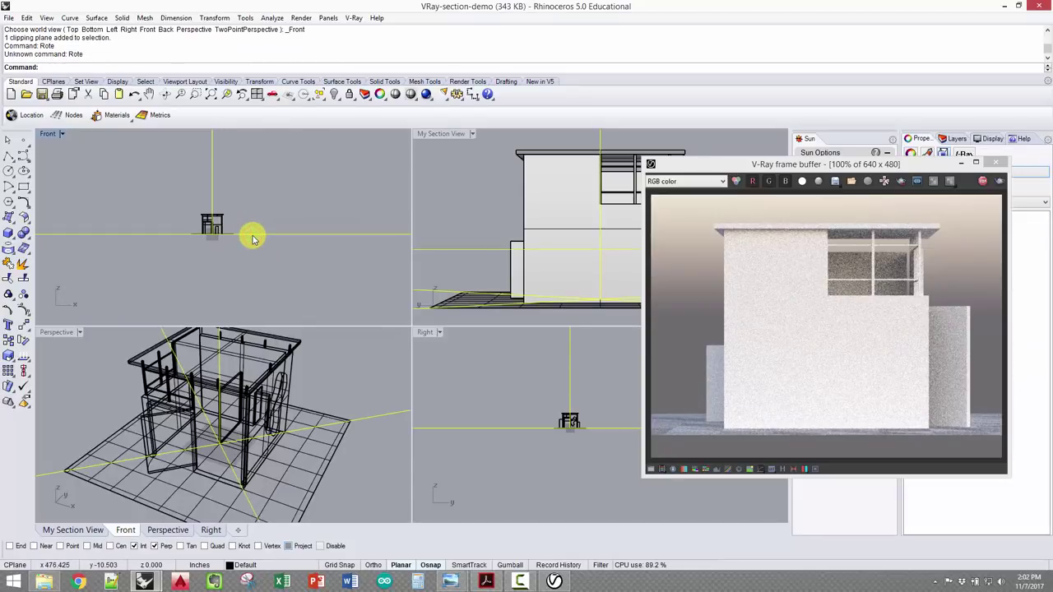
key("Return")
type("0,0")
key("Return")
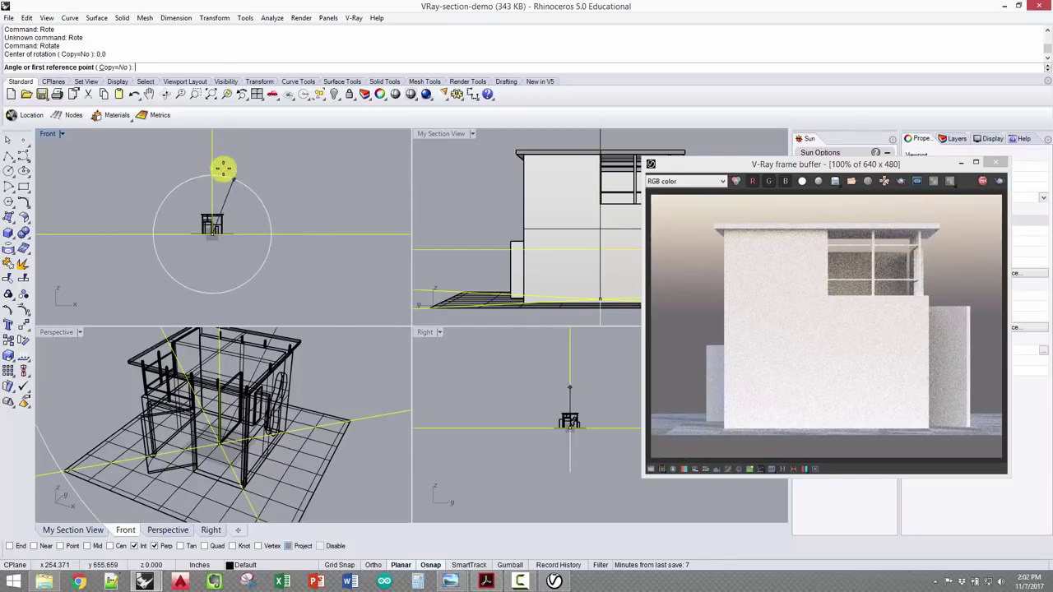
left_click(213, 157)
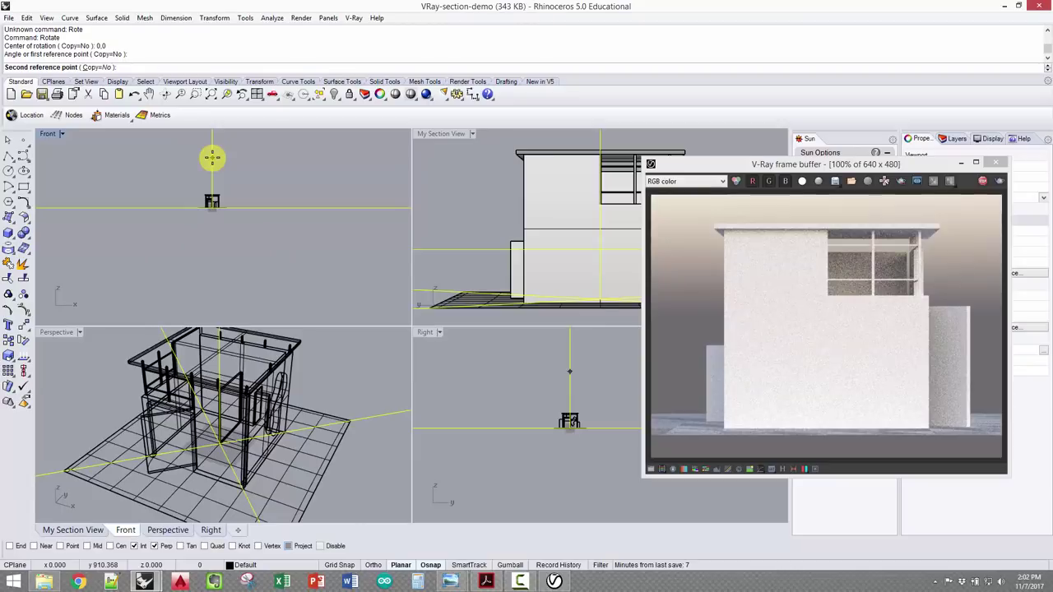
left_click(319, 189)
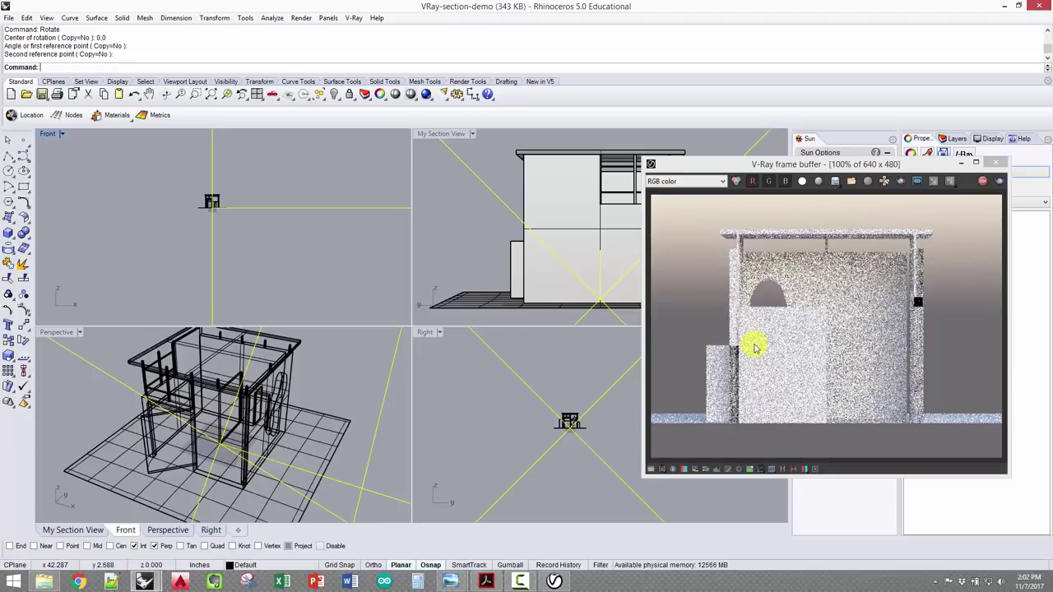
left_click(323, 370)
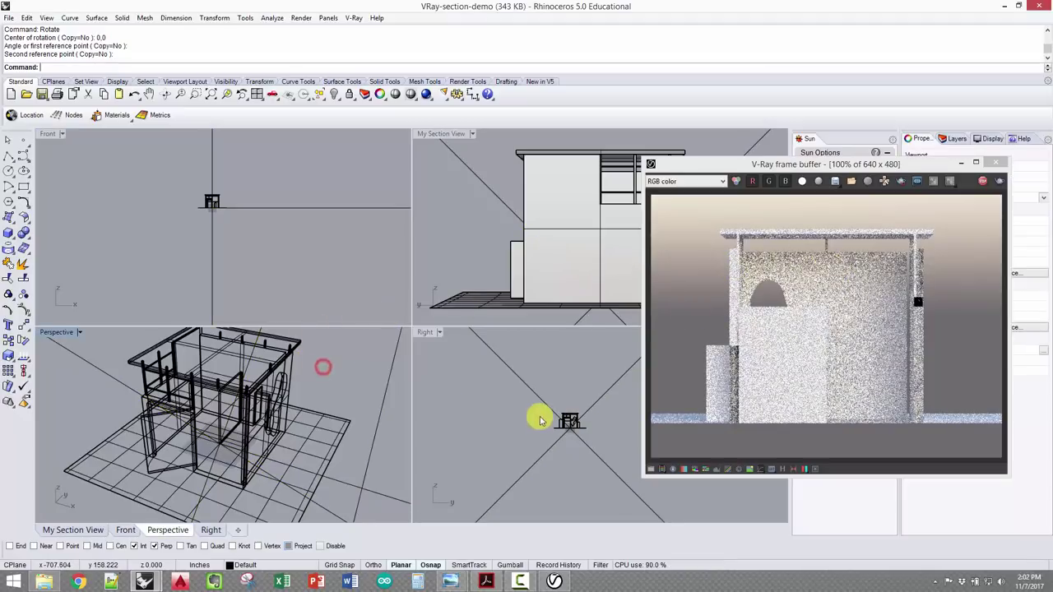
- Switch the Perspective viewport to Top and select the clipping plane in the Front view
type("top")
key("Return")
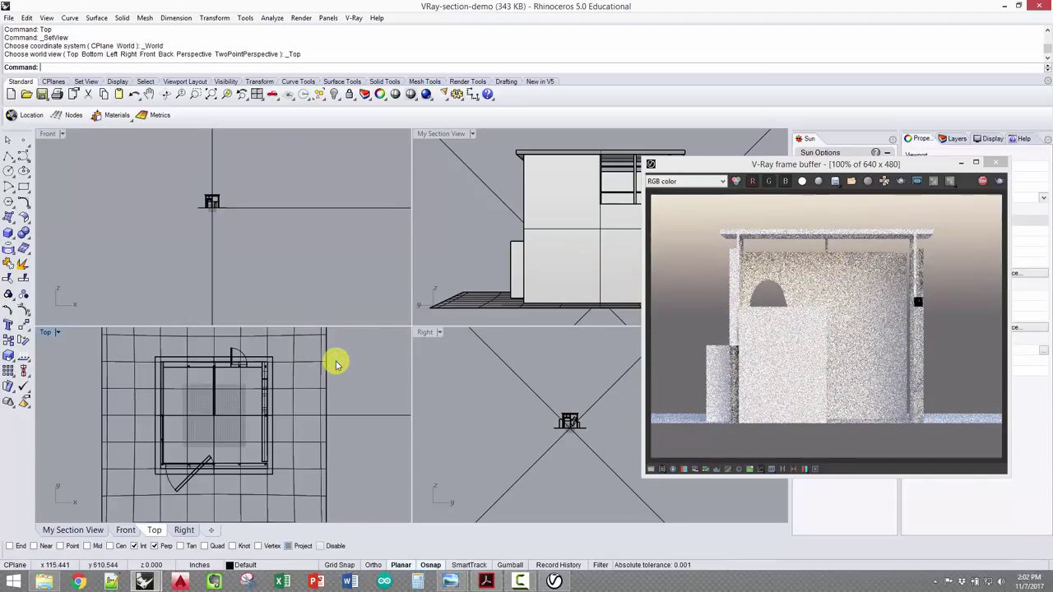
scroll(217, 225, "up", 3)
scroll(255, 231, "up", 3)
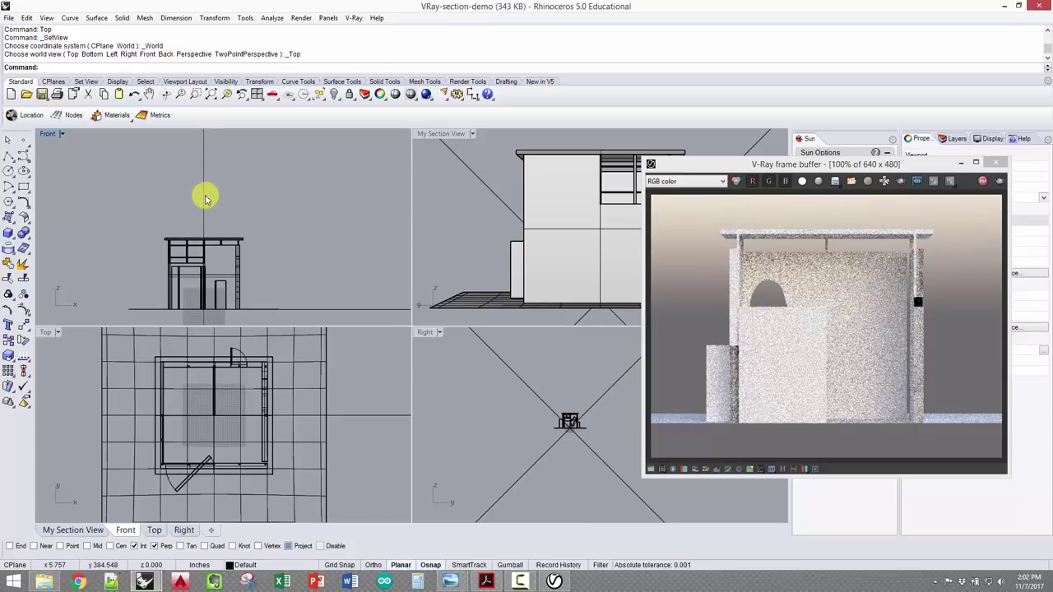
left_click(204, 195)
right_click_drag(312, 191, 313, 187)
scroll(370, 460, "down", 3)
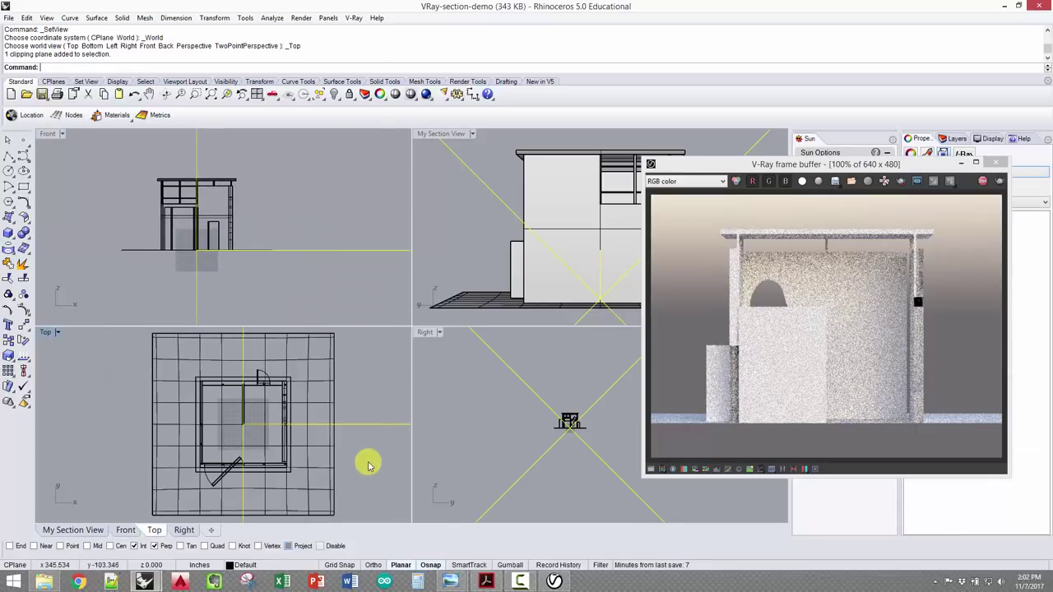
- Drag the clipping plane left across the plan, then move the render window aside
left_click(349, 404)
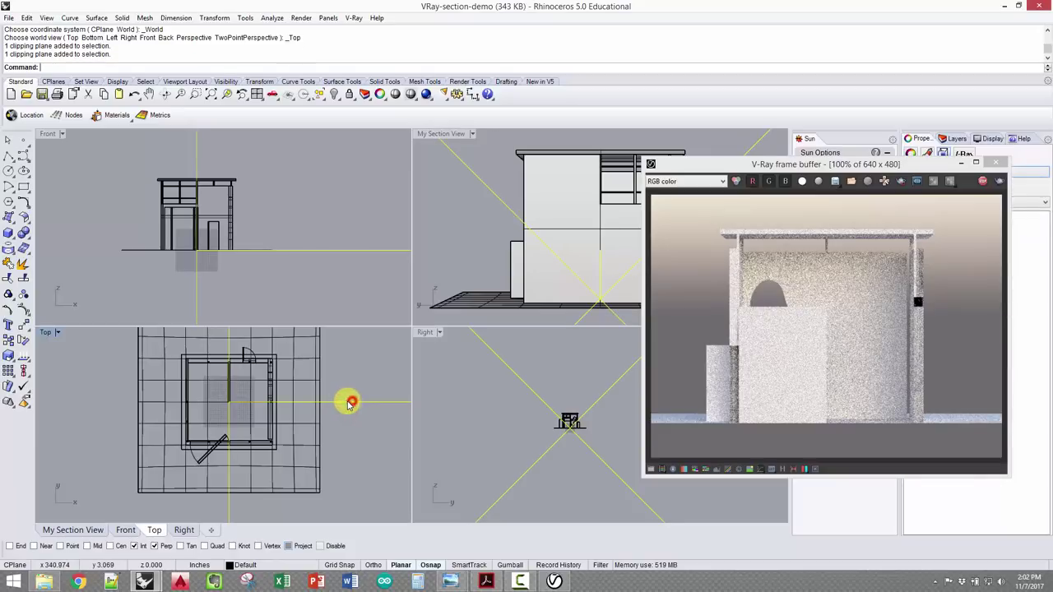
left_click_drag(349, 404, 332, 403)
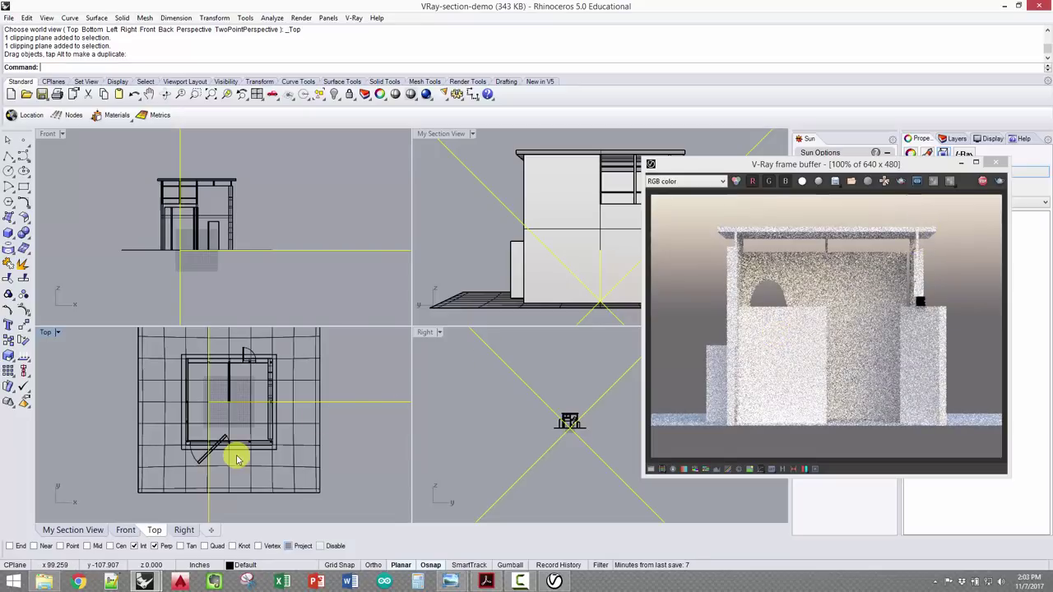
scroll(233, 454, "up", 5)
scroll(231, 451, "down", 6)
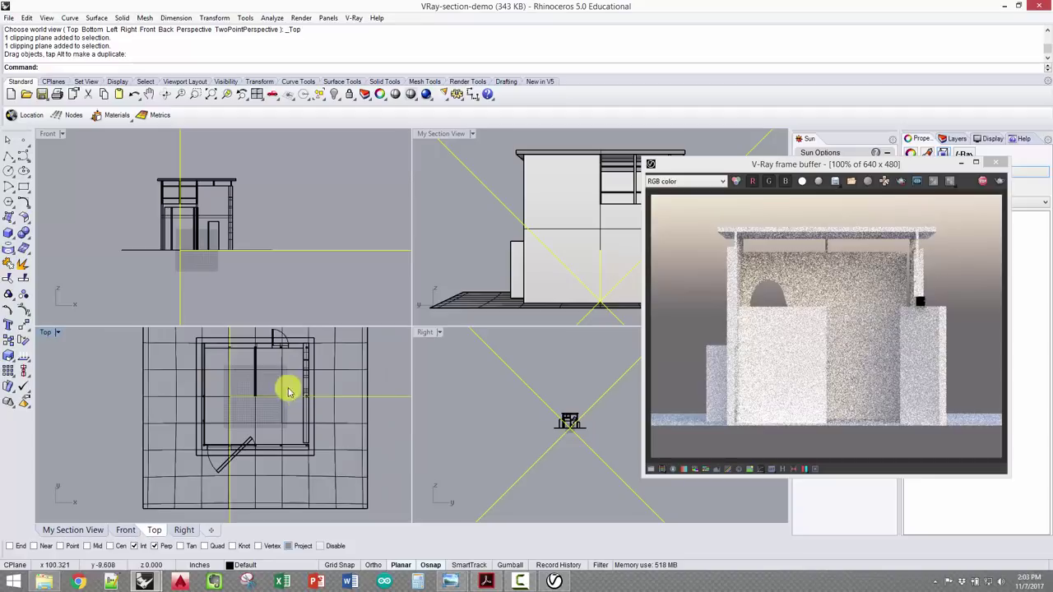
scroll(272, 424, "up", 3)
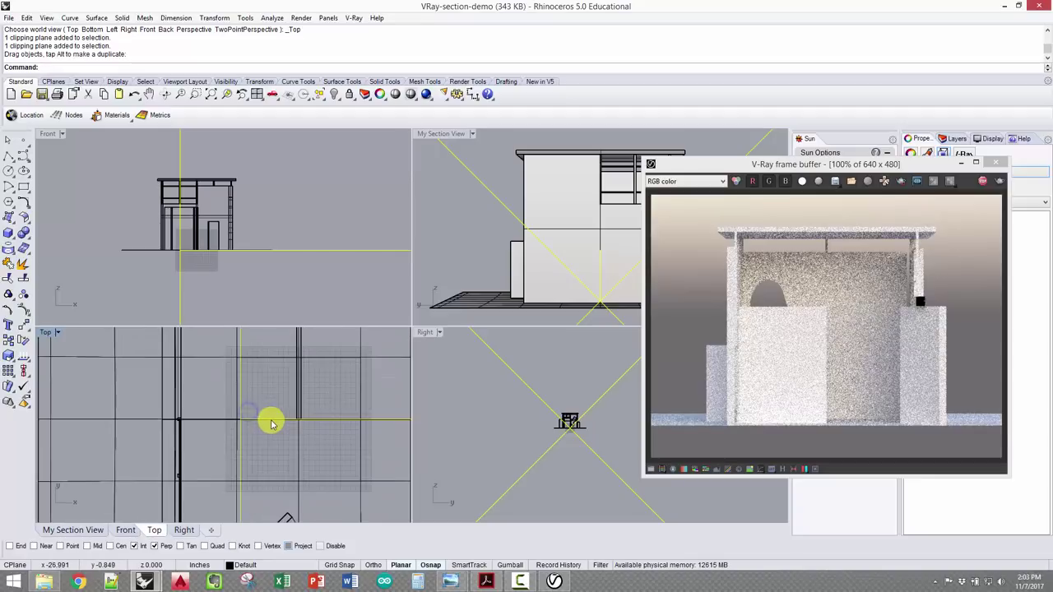
left_click_drag(268, 421, 263, 420)
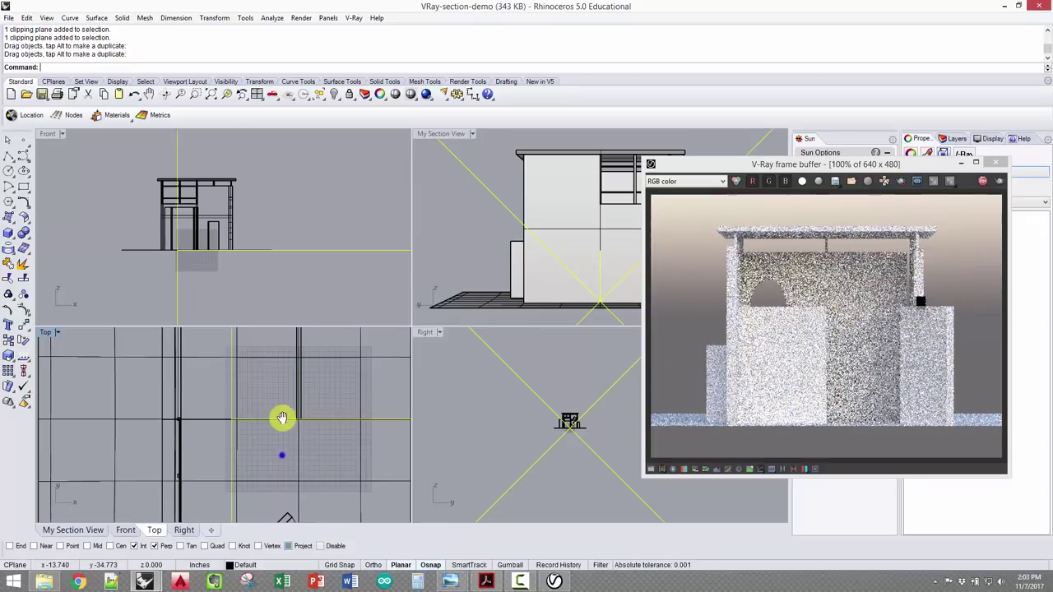
right_click_drag(282, 419, 278, 381)
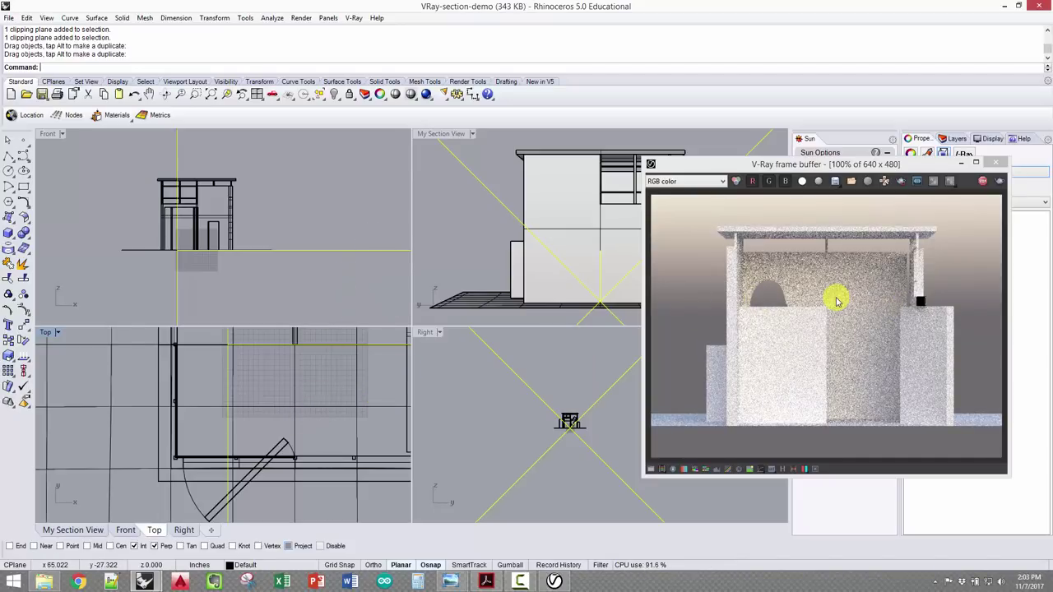
left_click_drag(839, 164, 591, 163)
- Switch the sun on under manual control and drag it toward the south-west for diagonal shadows
left_click(811, 168)
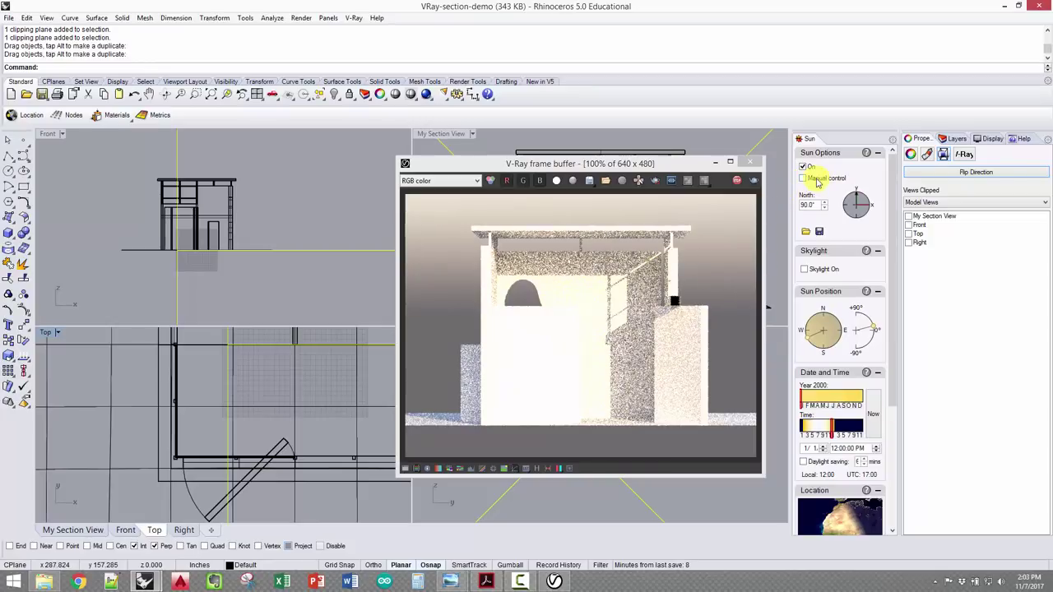
left_click(804, 178)
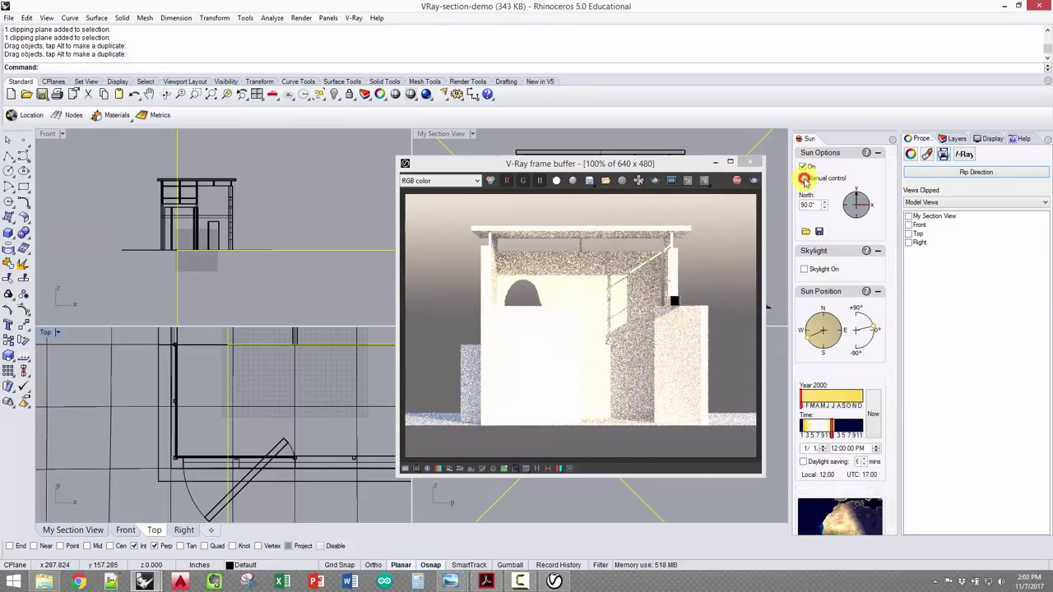
mouse_move(880, 329)
left_mouse_down()
mouse_move(886, 310)
mouse_move(893, 327)
left_mouse_up()
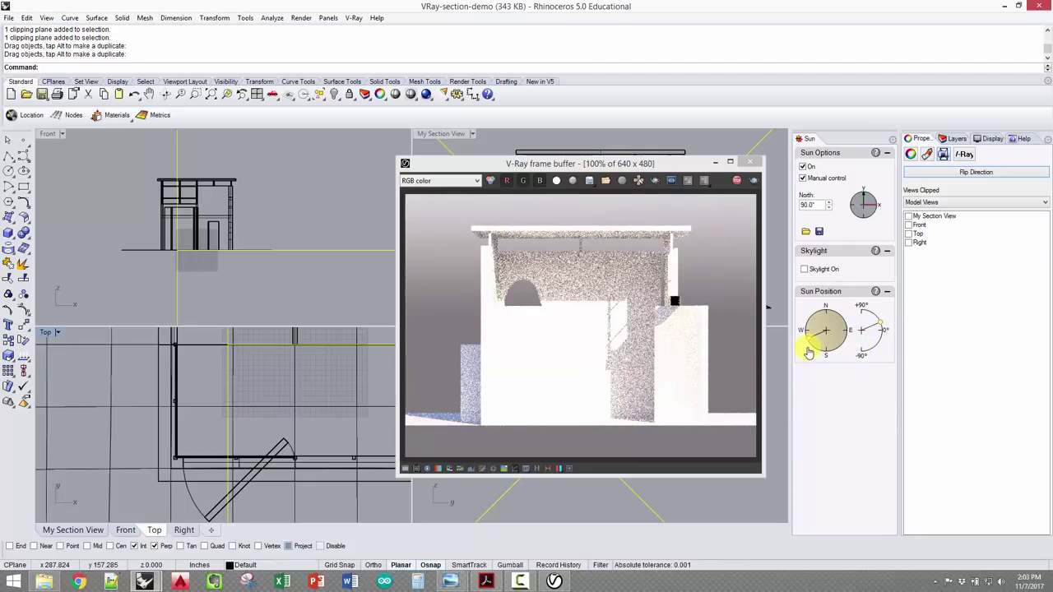
mouse_move(810, 345)
left_mouse_down()
mouse_move(805, 353)
mouse_move(781, 337)
mouse_move(815, 341)
mouse_move(800, 325)
mouse_move(810, 330)
mouse_move(807, 360)
left_mouse_up()
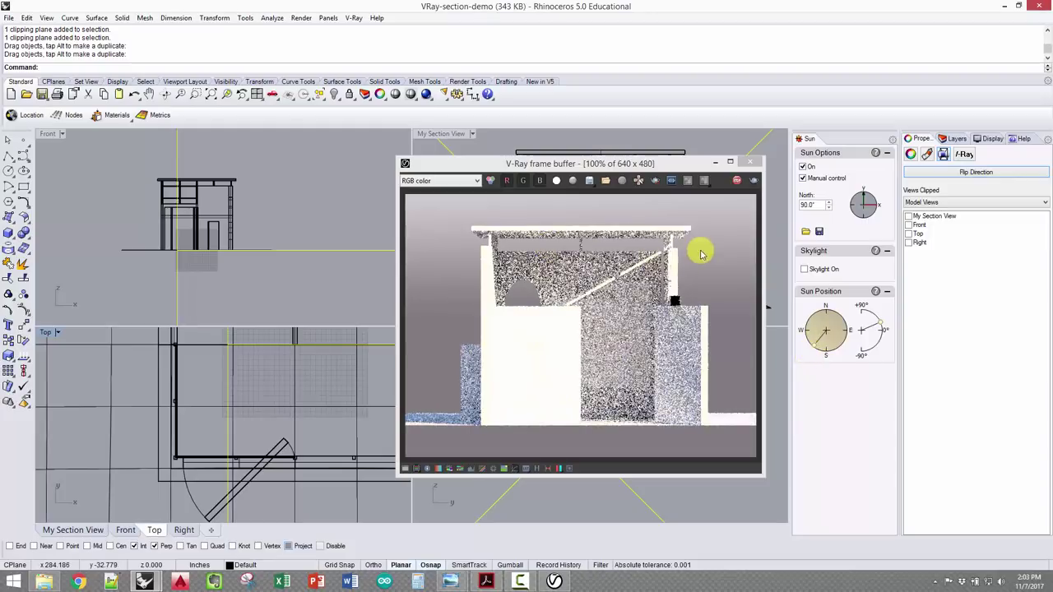
left_click(813, 343)
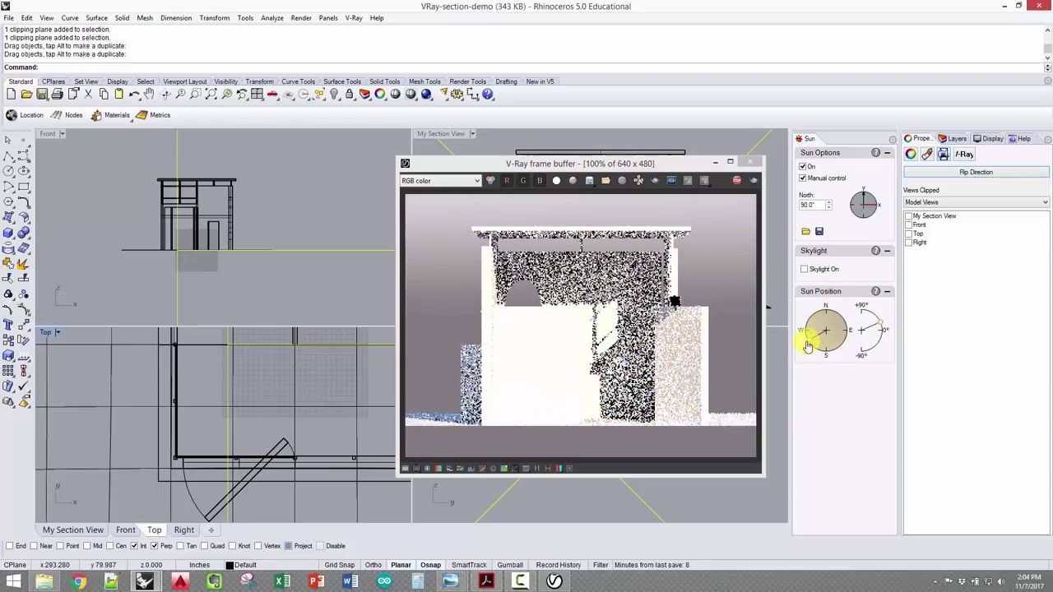
mouse_move(808, 346)
left_mouse_down()
mouse_move(823, 348)
mouse_move(820, 358)
left_mouse_up()
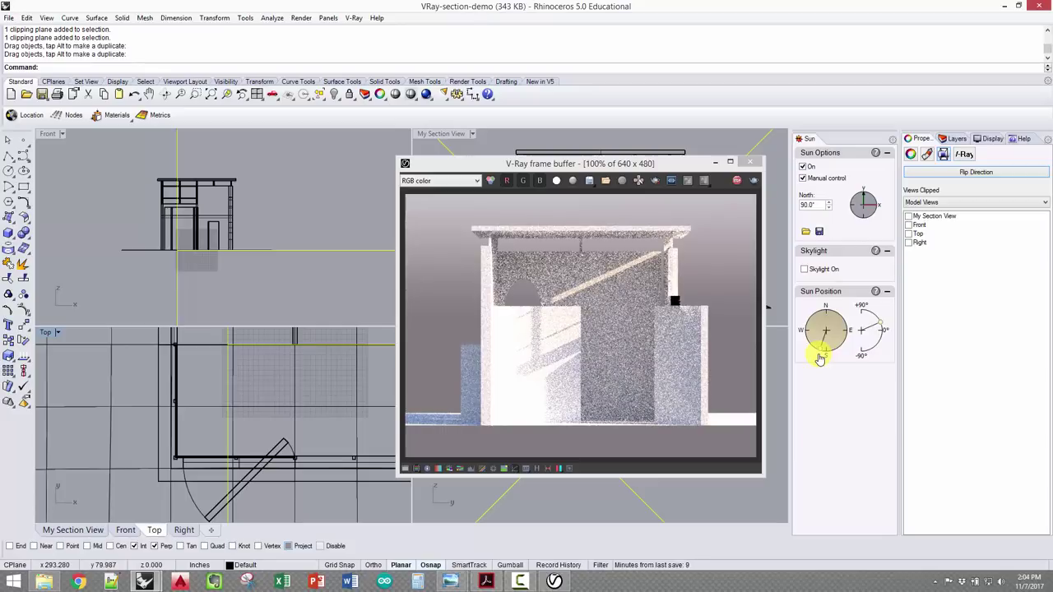
- In the V-Ray Asset Editor settings, change the camera Exposure Value from 13.48 to 14
left_click_drag(676, 167, 835, 164)
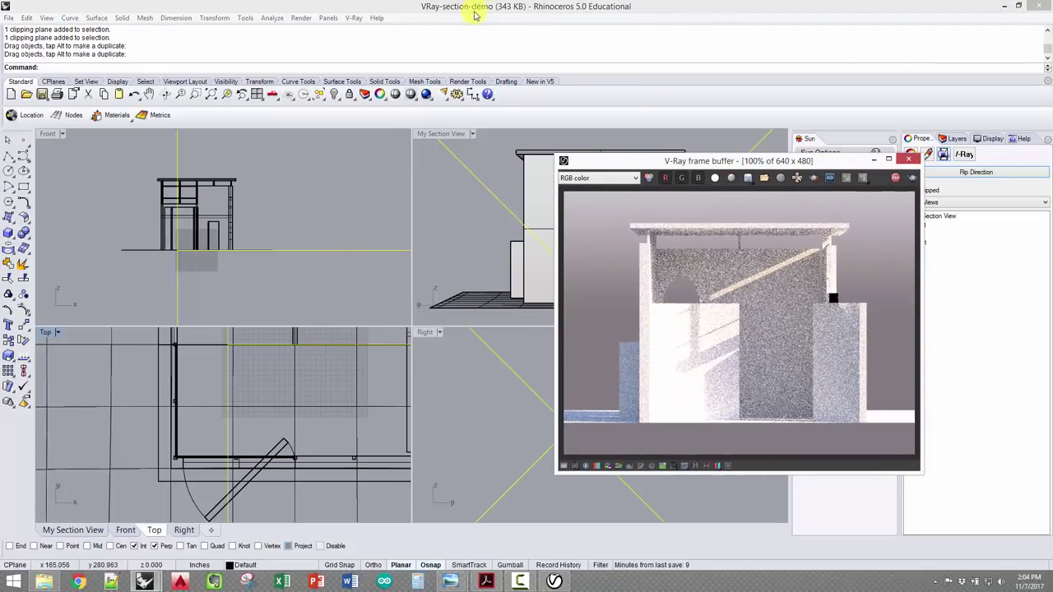
left_click(353, 17)
mouse_move(386, 31)
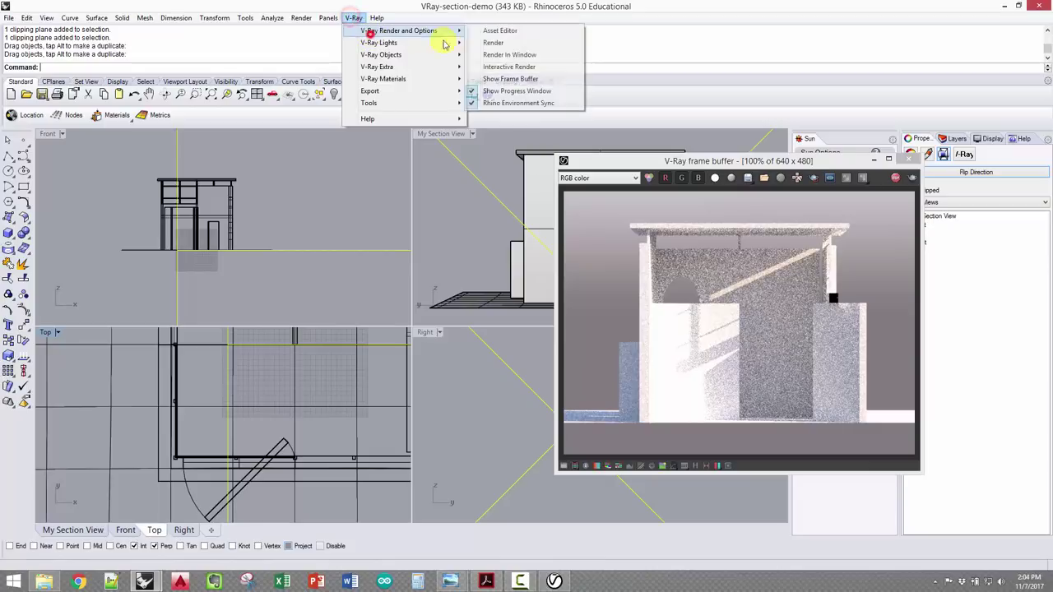
left_click(509, 33)
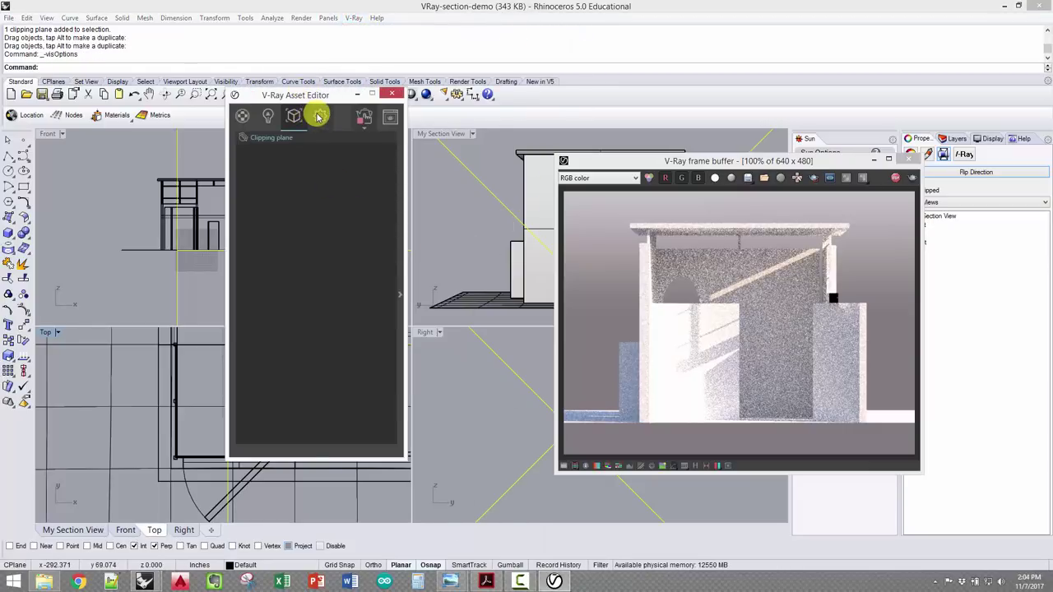
left_click(318, 116)
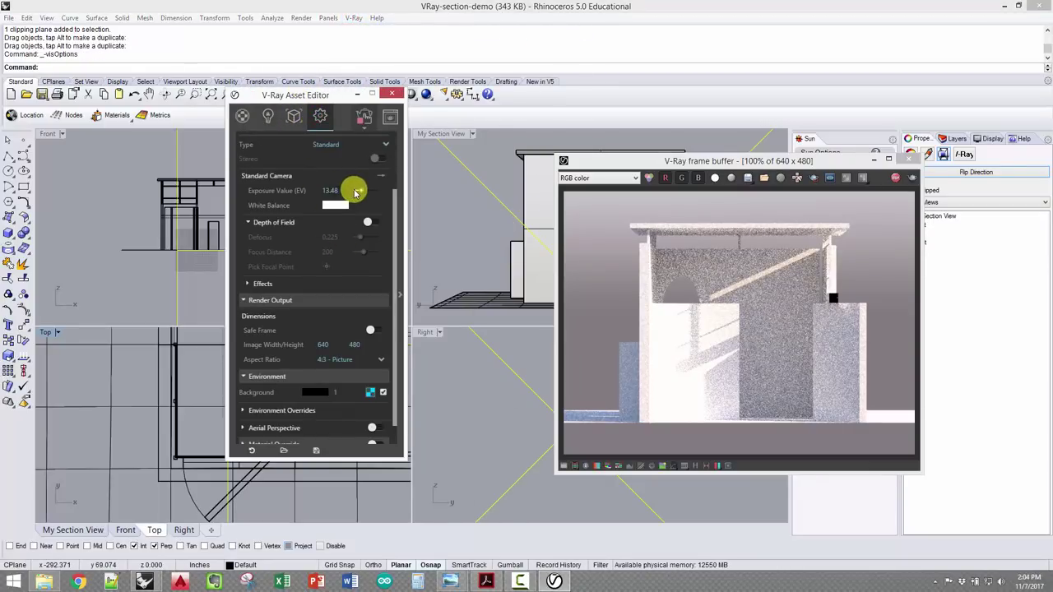
left_click_drag(338, 190, 265, 191)
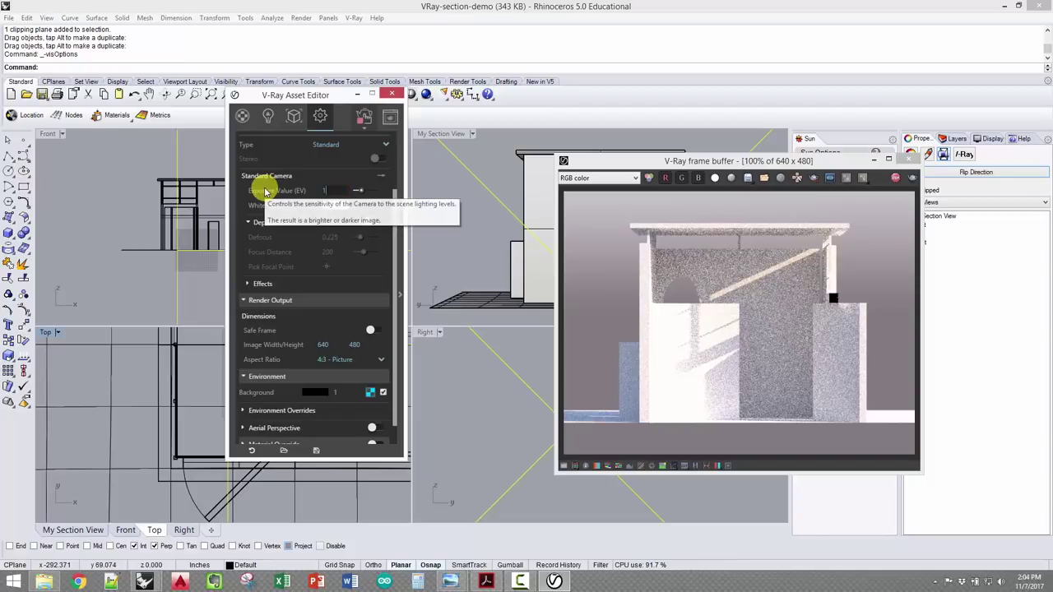
type("14")
key("Return")
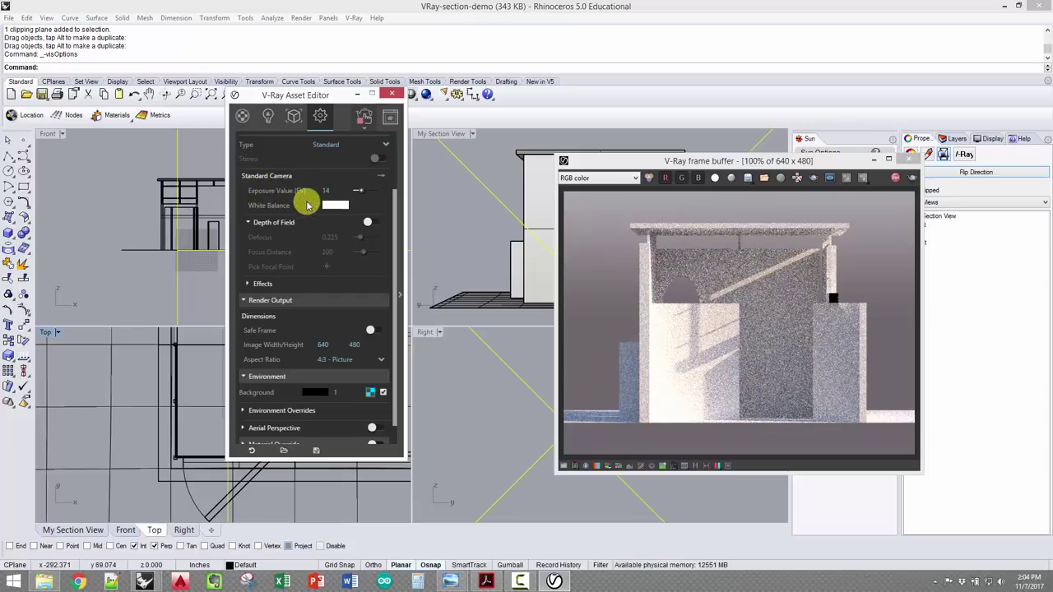
left_click(367, 129)
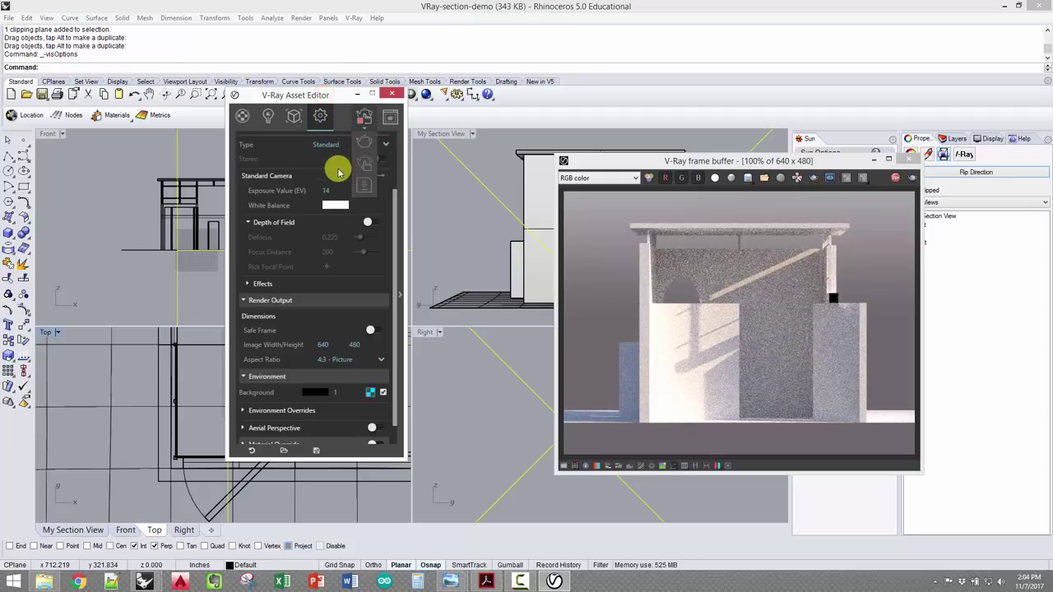
scroll(350, 202, "up", 2)
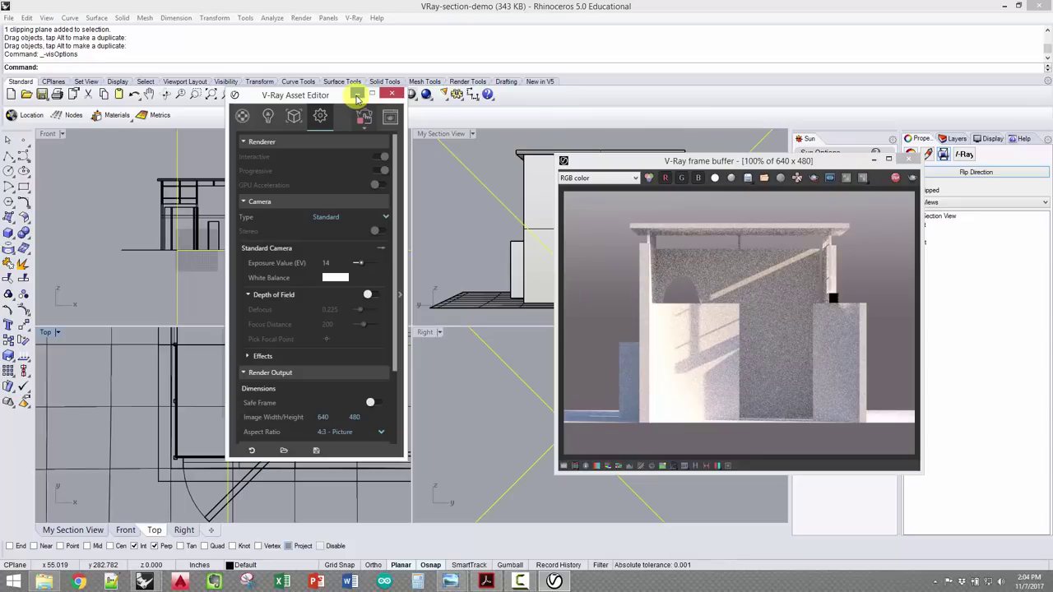
left_click(485, 581)
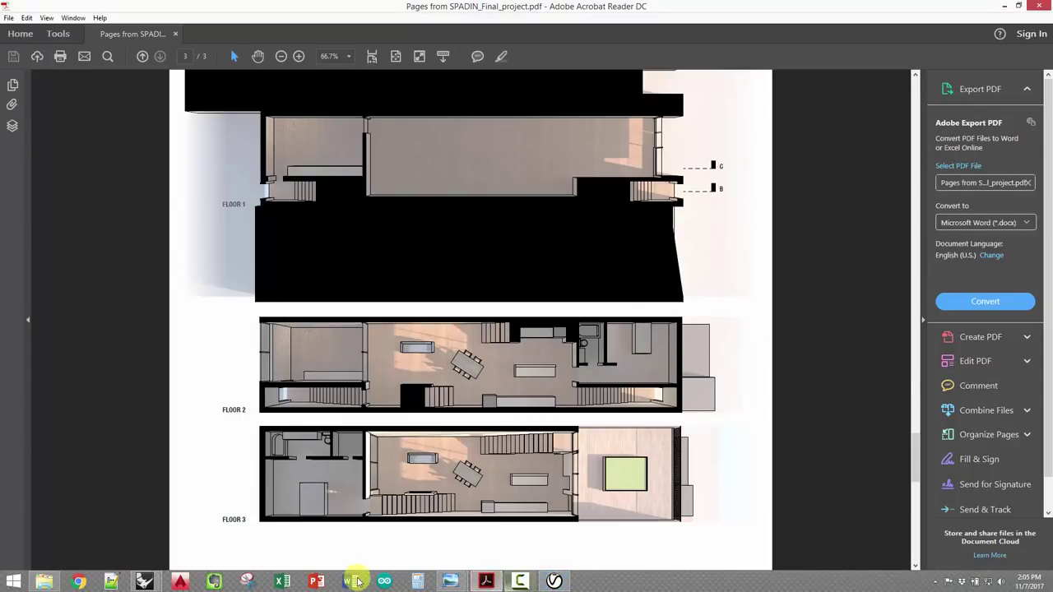
mouse_move(144, 581)
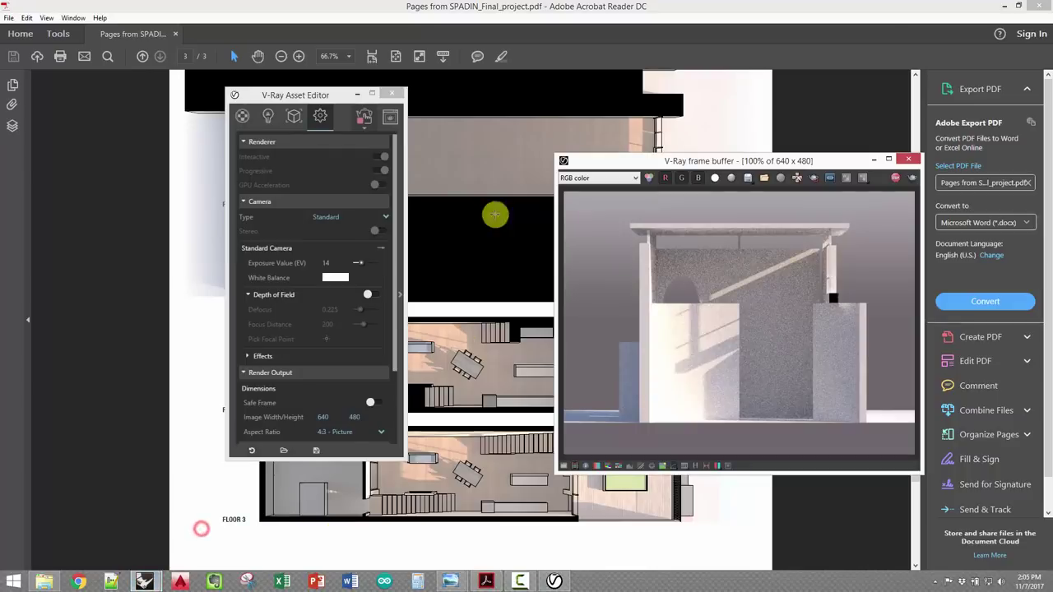
- Bring Rhino to the front, shift the frame buffer aside and close the V-Ray Asset Editor
left_click(109, 533)
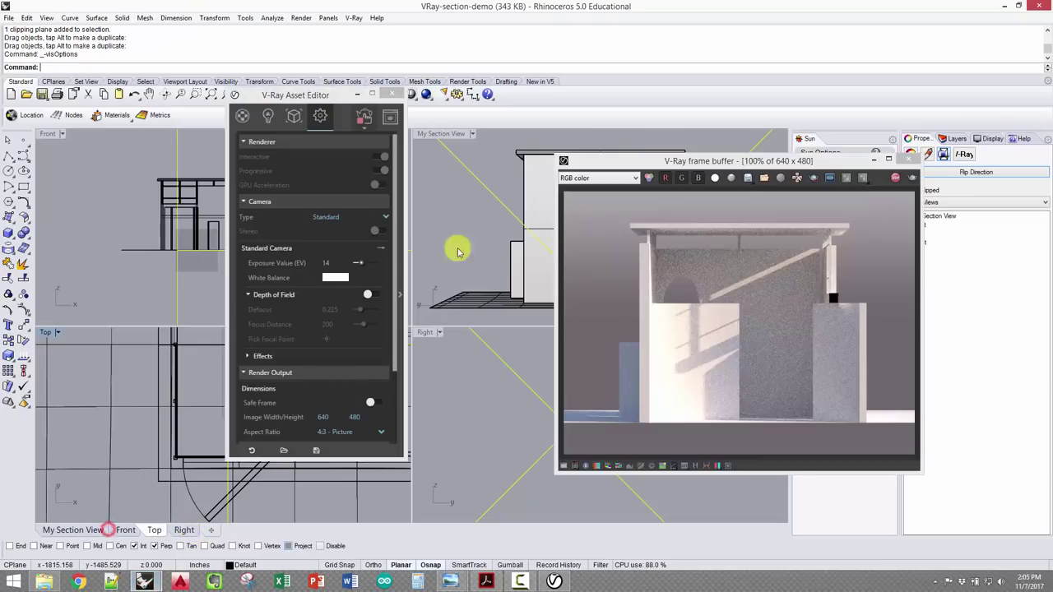
left_click_drag(672, 162, 750, 161)
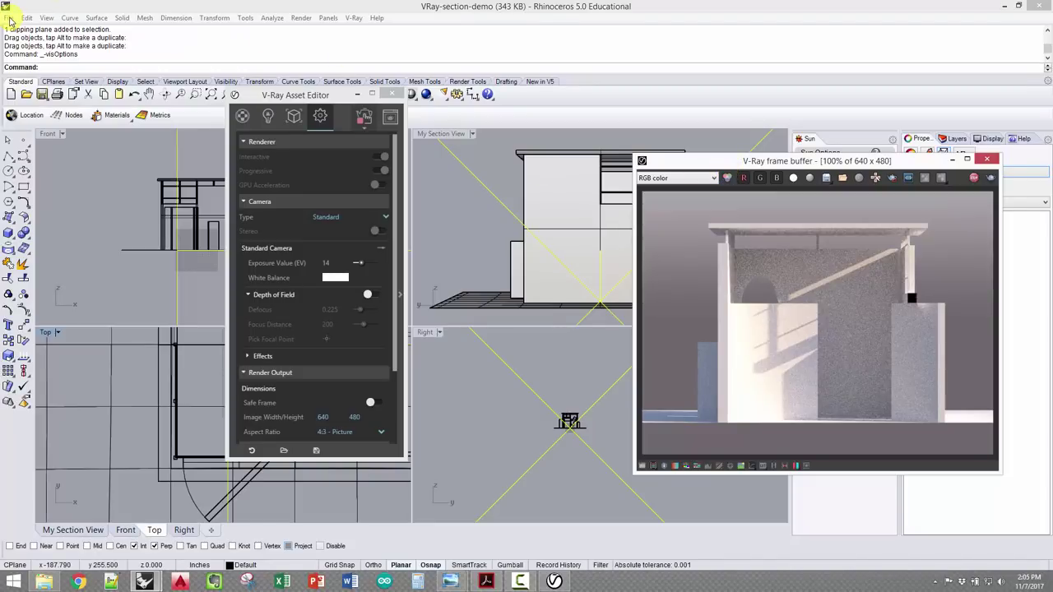
left_click(10, 18)
left_click(86, 3)
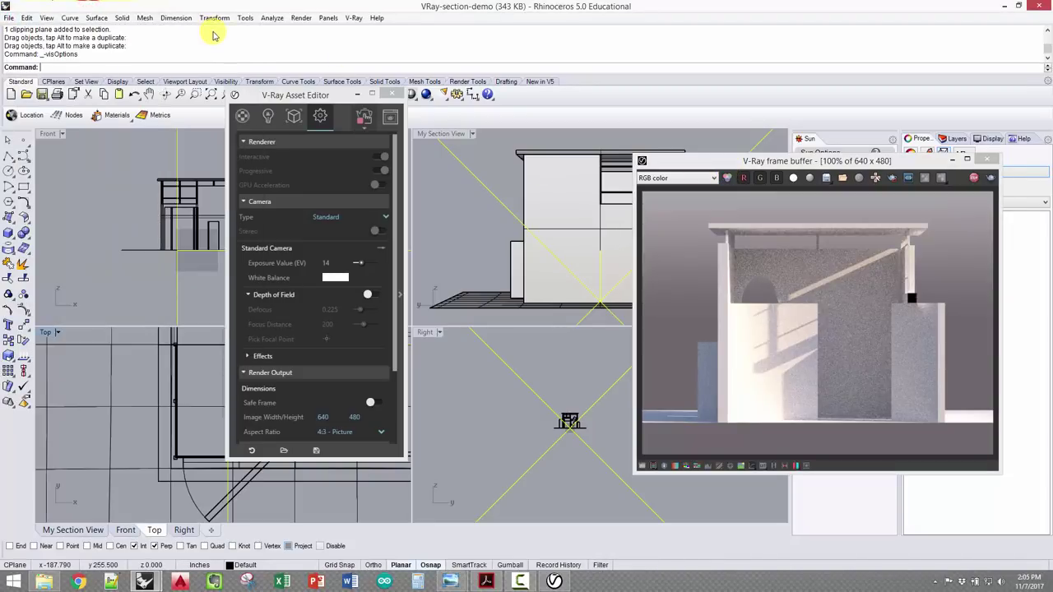
left_click(359, 94)
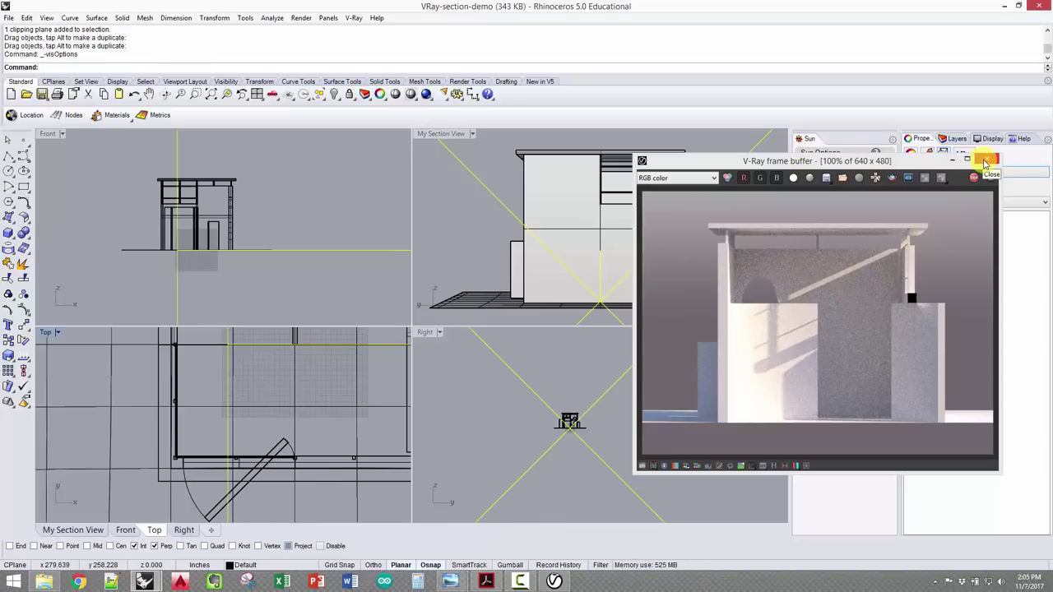
- Close the frame buffer and recentre the pavilion plan in the Top view
left_click(984, 164)
right_click_drag(253, 376, 273, 393)
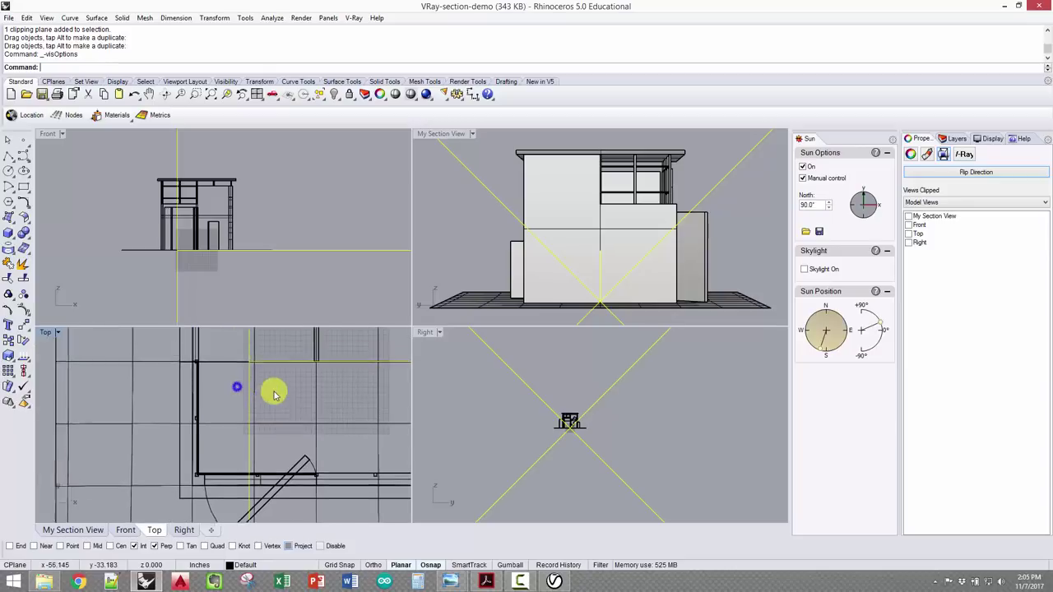
scroll(274, 393, "down", 10)
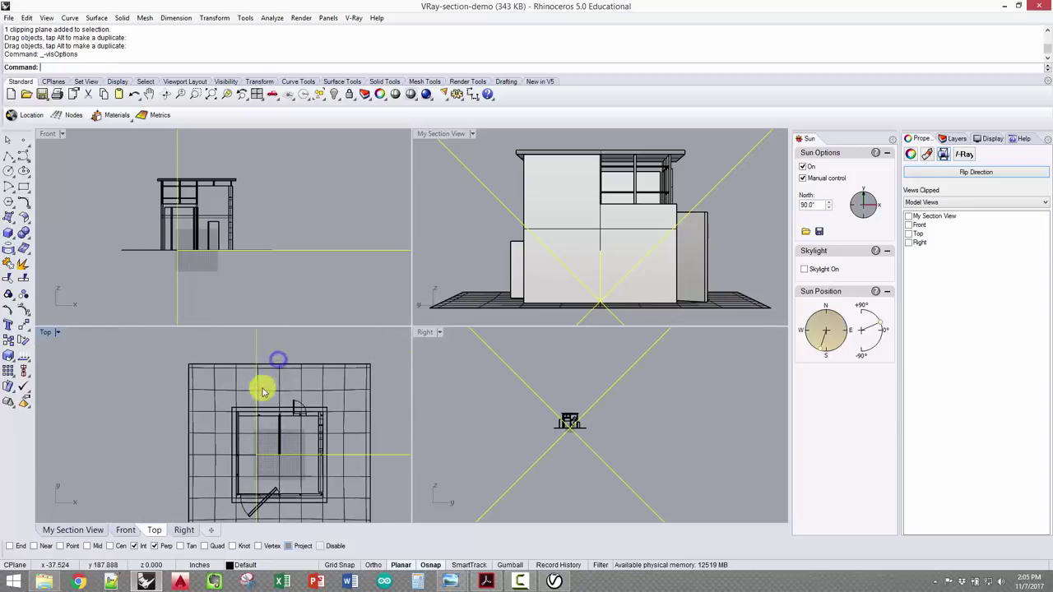
mouse_move(259, 435)
right_mouse_down()
mouse_move(258, 404)
mouse_move(253, 421)
right_mouse_up()
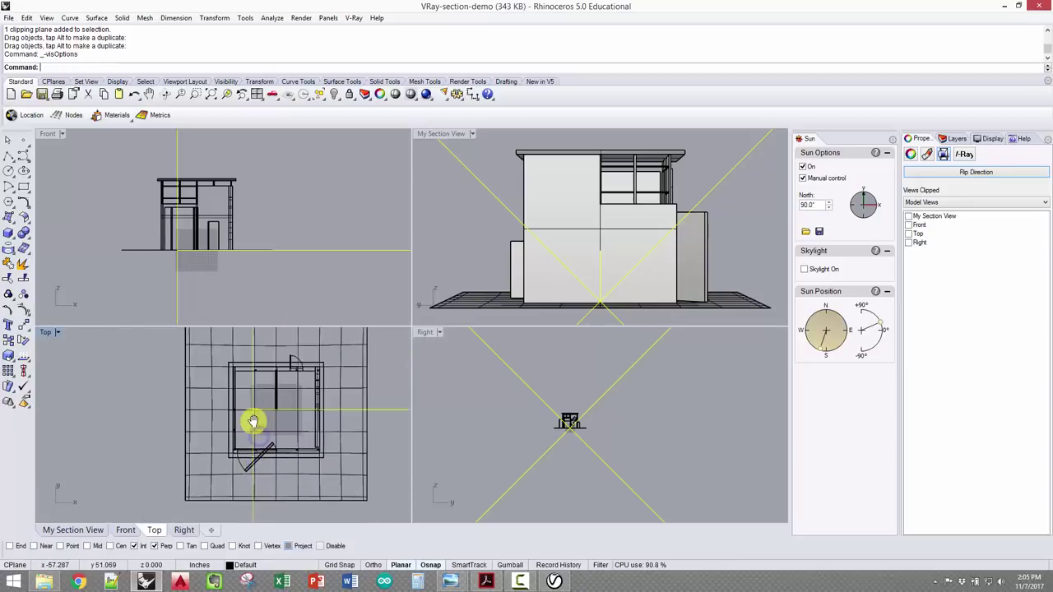
scroll(252, 407, "down", 2)
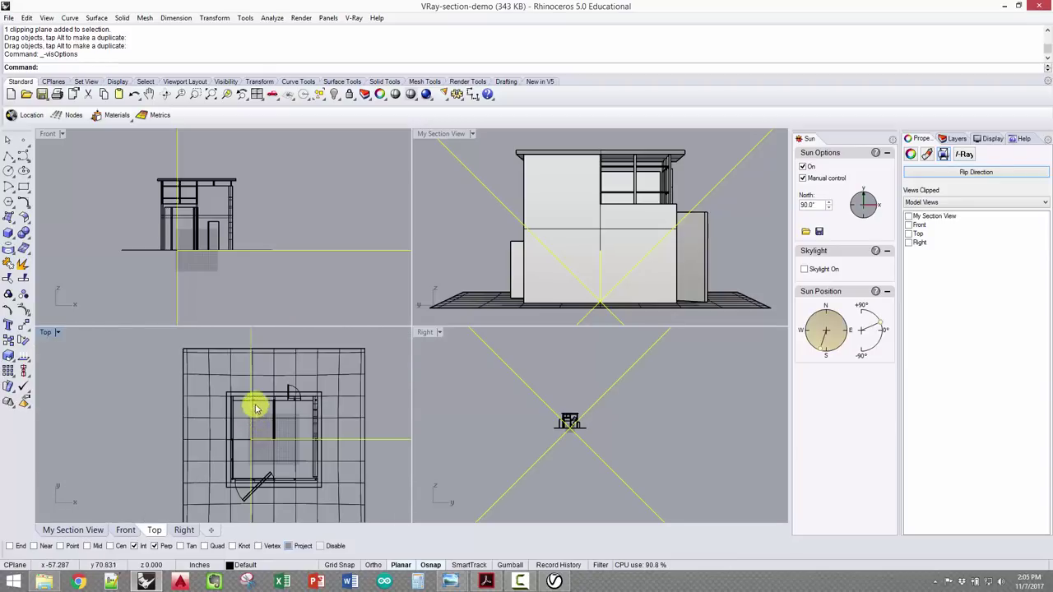
- Draw a box base in Top view from above the plan to its left side
left_click(8, 233)
scroll(262, 356, "down", 2)
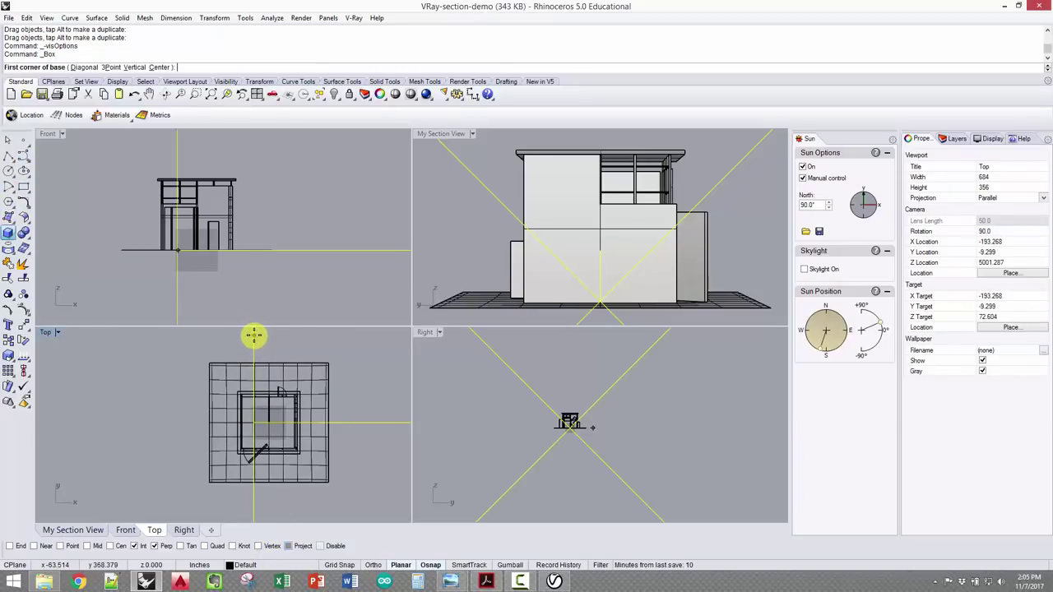
left_click(253, 334)
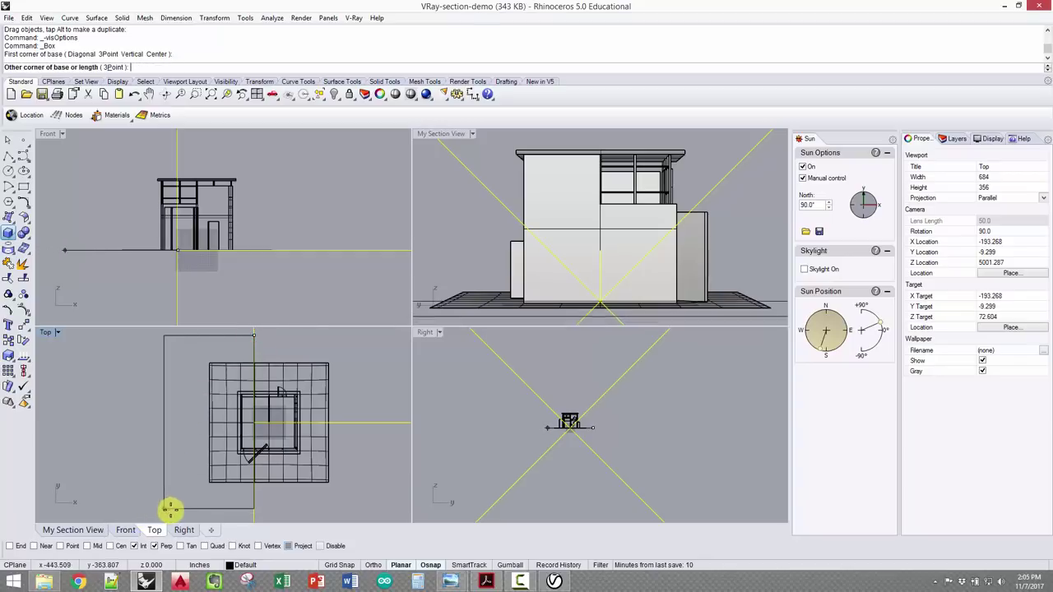
left_click(182, 517)
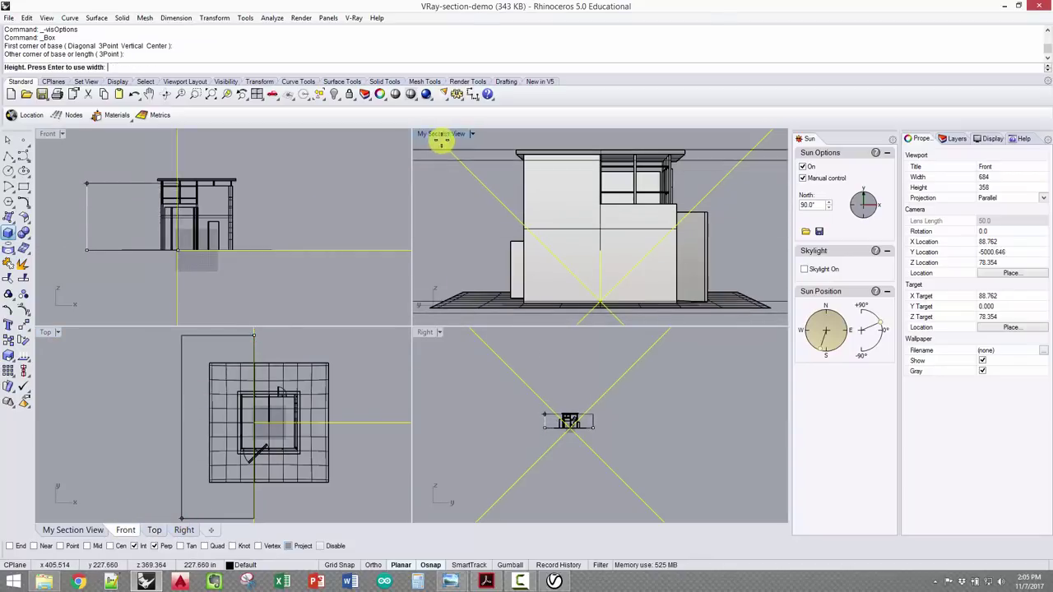
- Turn the lower-right viewport into a shaded Perspective and set the box height there
left_click(437, 333)
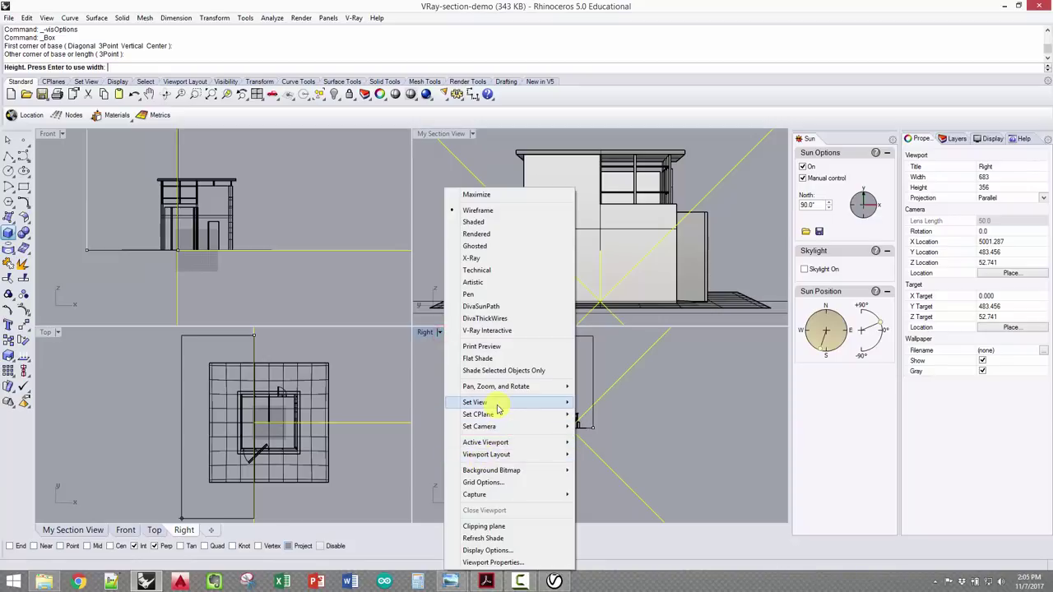
mouse_move(497, 406)
left_click(602, 491)
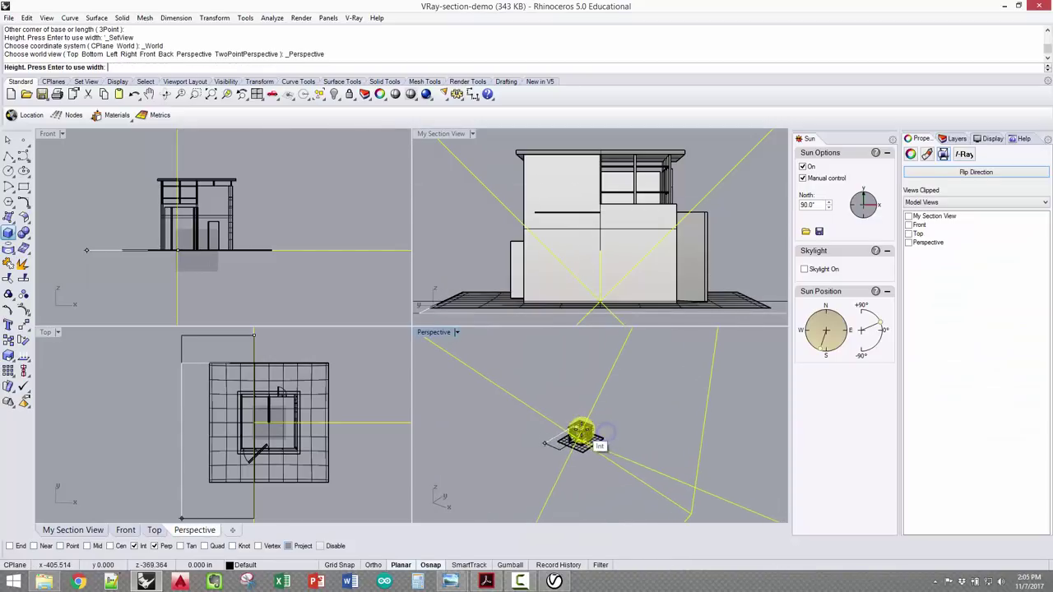
left_click(459, 332)
left_click(489, 219)
right_click_drag(576, 353, 646, 389)
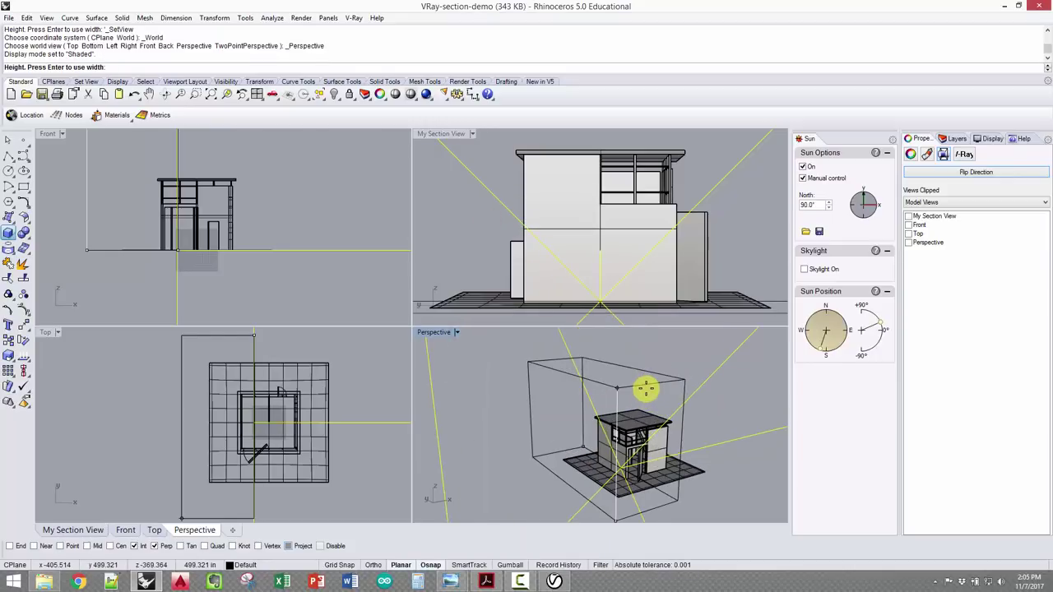
left_click(641, 385)
right_click_drag(707, 407, 646, 399)
- Lower the box in the Front view so it stands beside the pavilion
right_click_drag(176, 264, 217, 326)
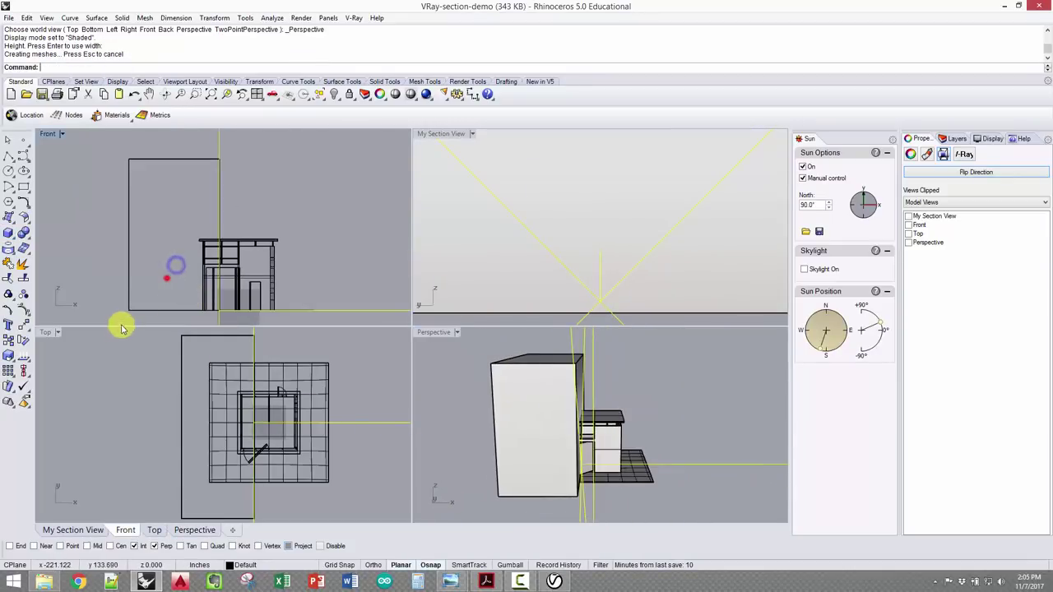
left_click_drag(121, 329, 160, 282)
right_click_drag(159, 283, 155, 275)
left_click(241, 173)
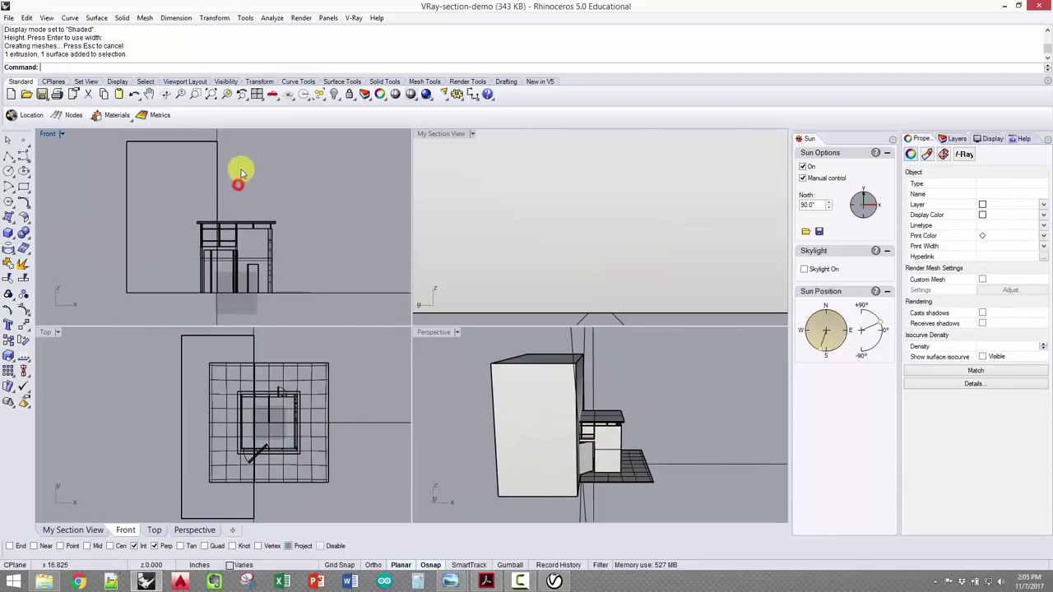
left_click_drag(178, 141, 171, 188)
right_click_drag(714, 457, 468, 348)
- Maximize the Perspective viewport, orbit around the model and deselect the box
double_click(434, 332)
right_click_drag(630, 353, 513, 317)
left_click(611, 326)
- Select the clipping plane and hide it
left_click(396, 200)
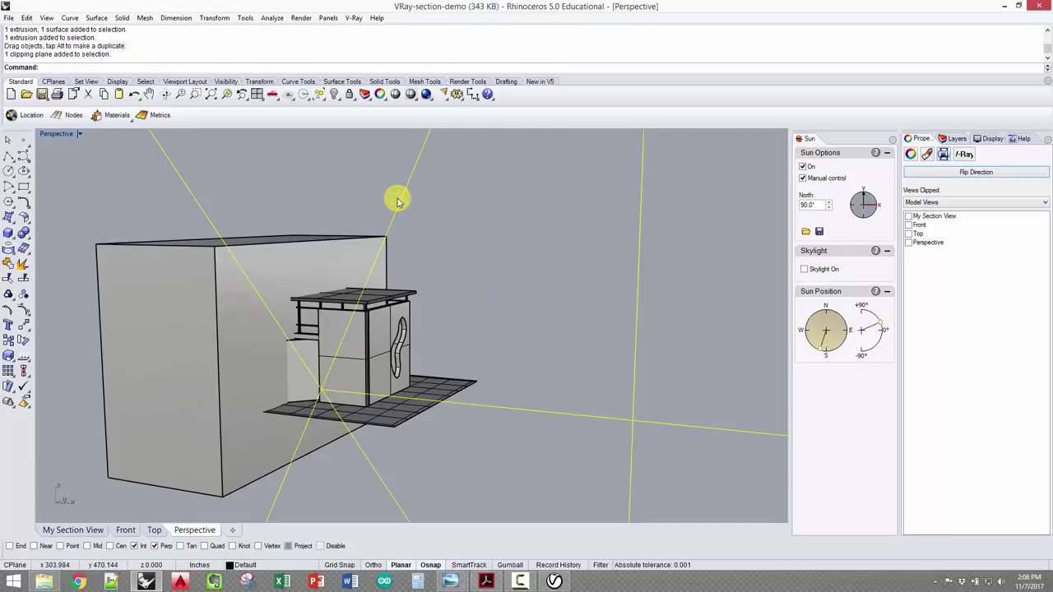
key("Return")
scroll(403, 201, "down", 3)
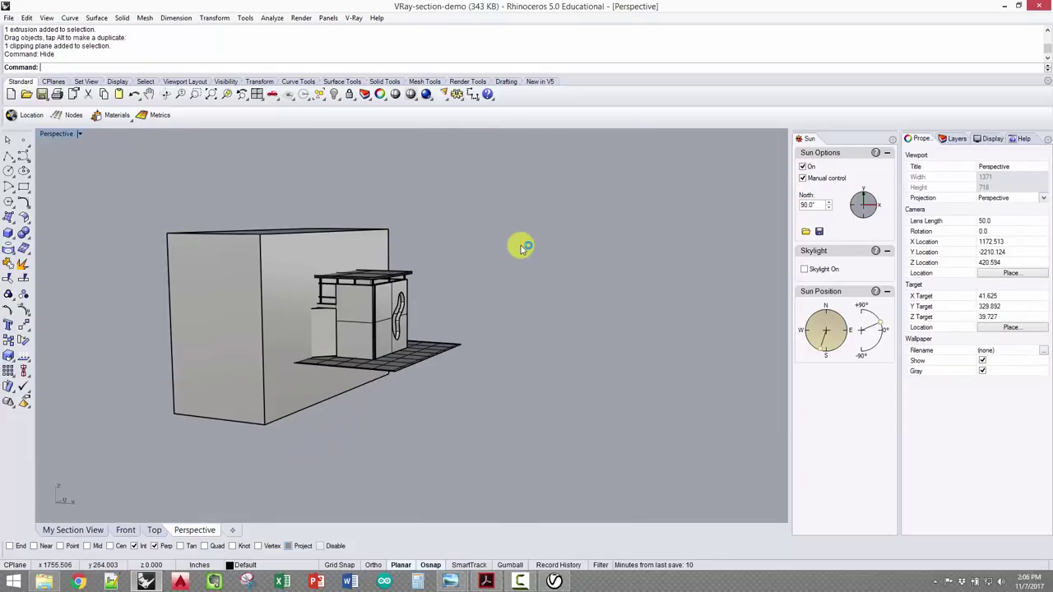
- Split all pavilion objects except the box, using the box as cutter (12 objects into 24)
key("Return")
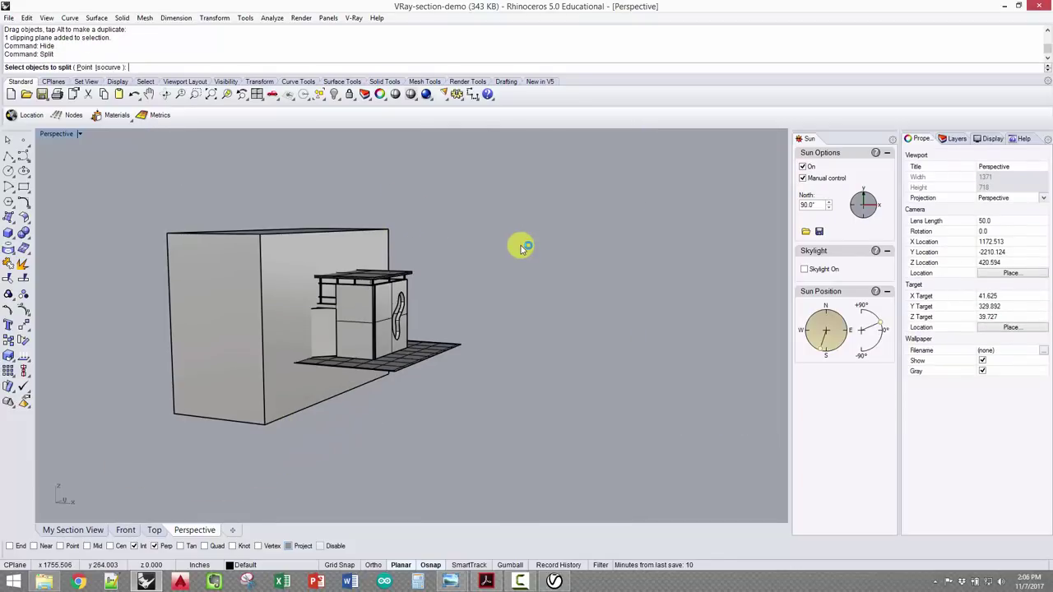
key("ctrl+a")
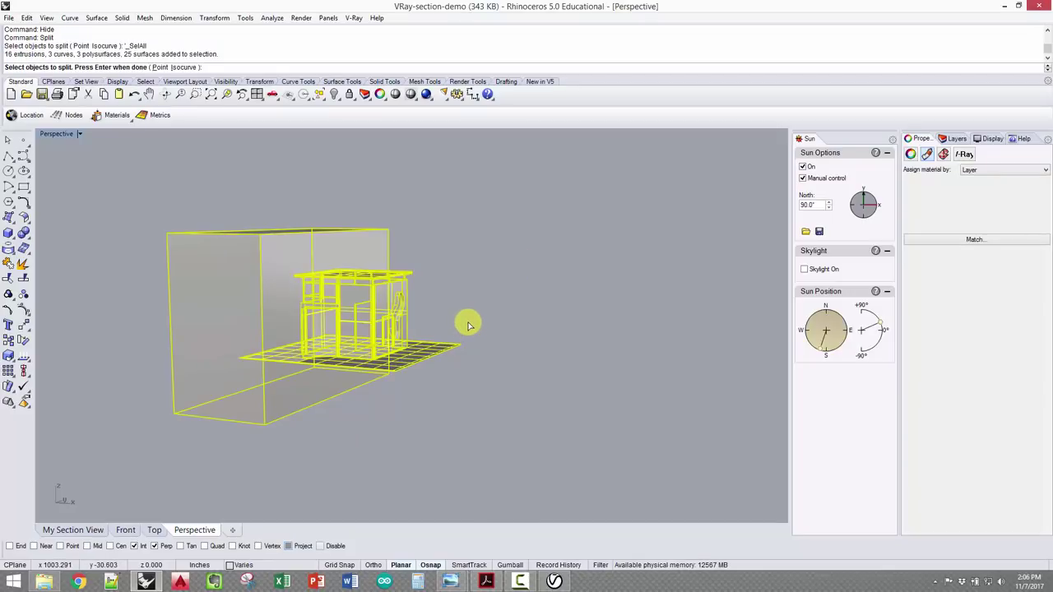
left_click(343, 244)
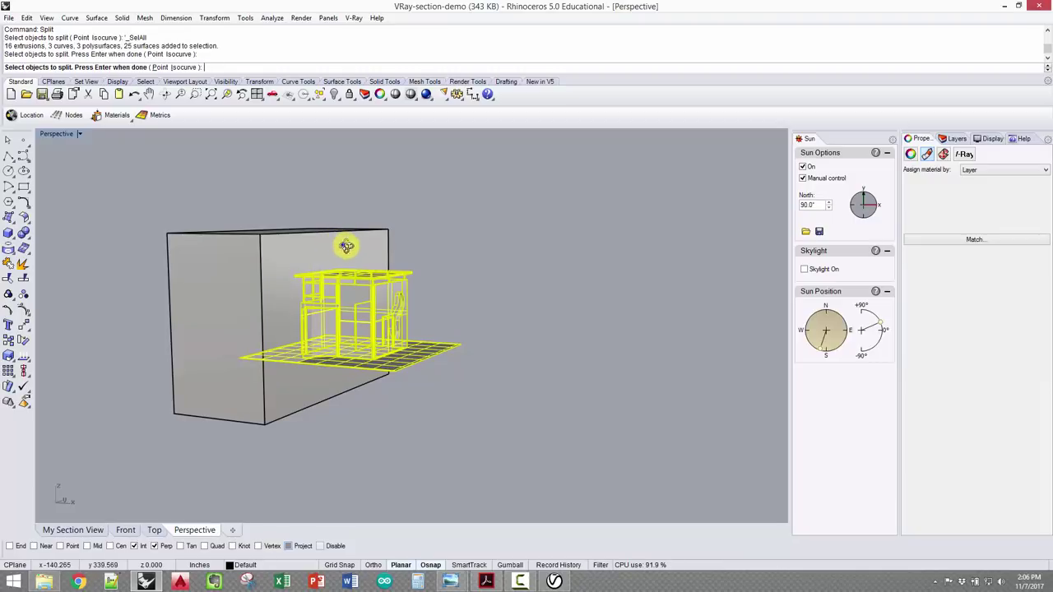
right_click_drag(345, 245, 380, 254)
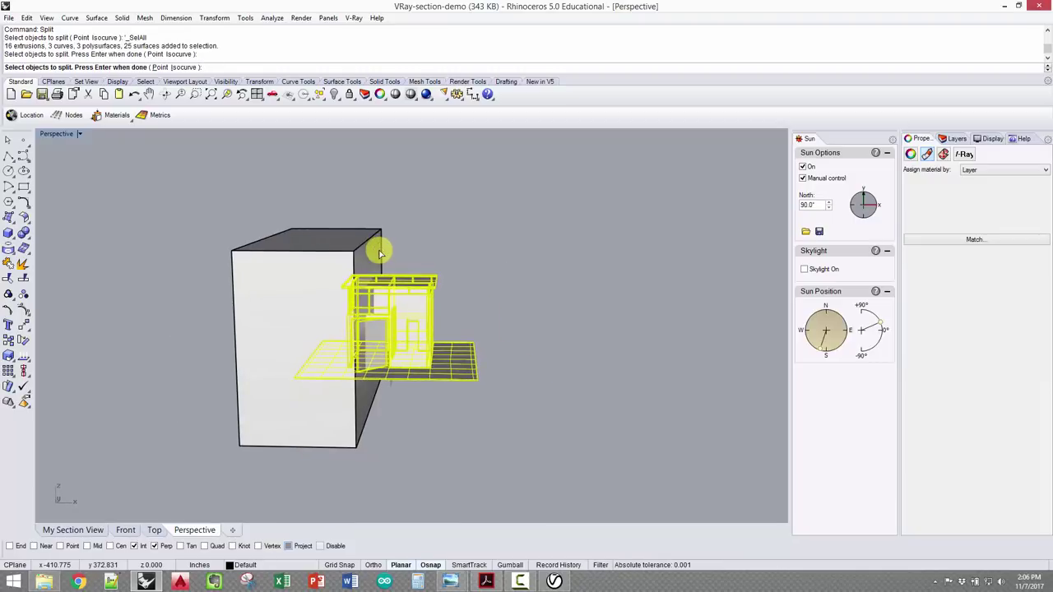
right_click_drag(498, 307, 465, 308)
right_click(465, 311)
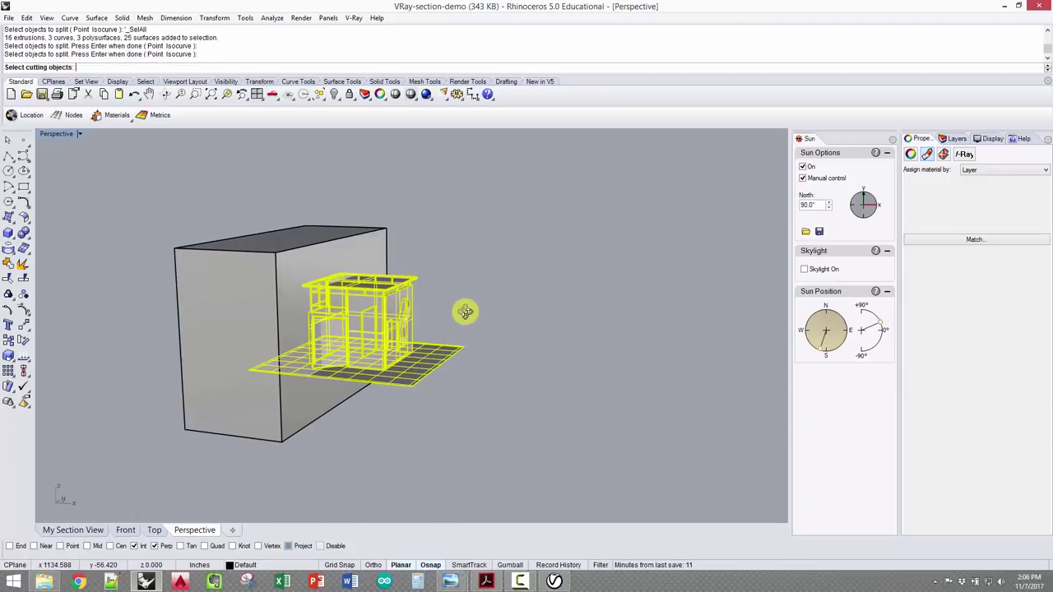
left_click(321, 251)
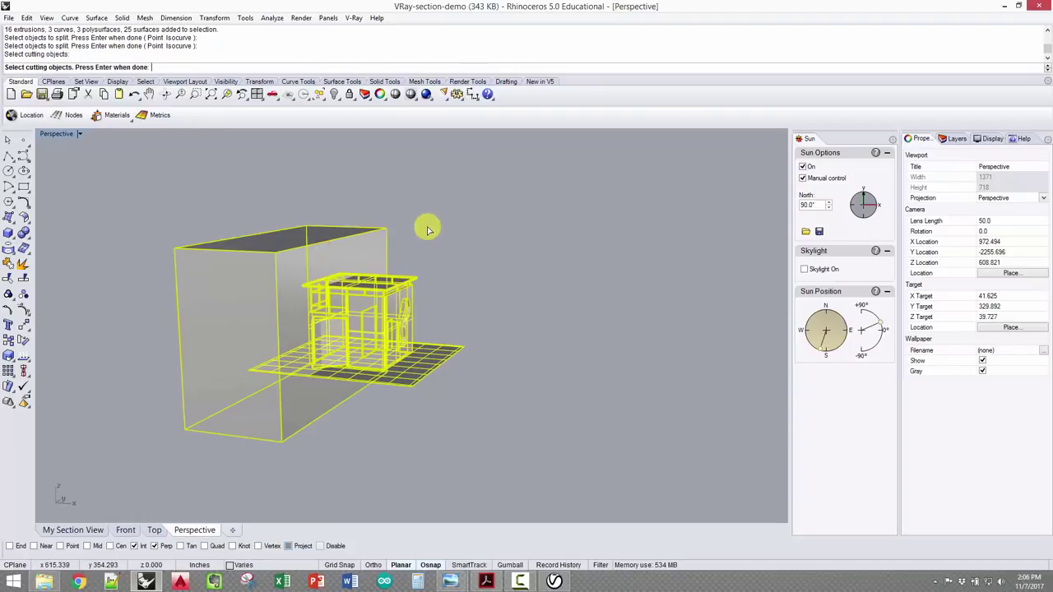
key("Return")
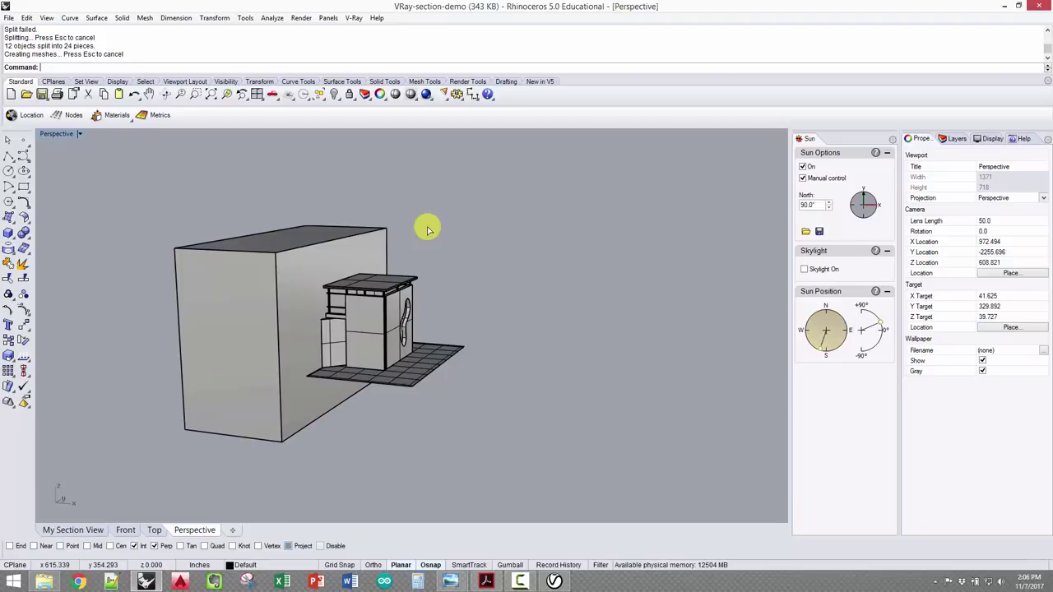
right_click_drag(437, 231, 466, 227)
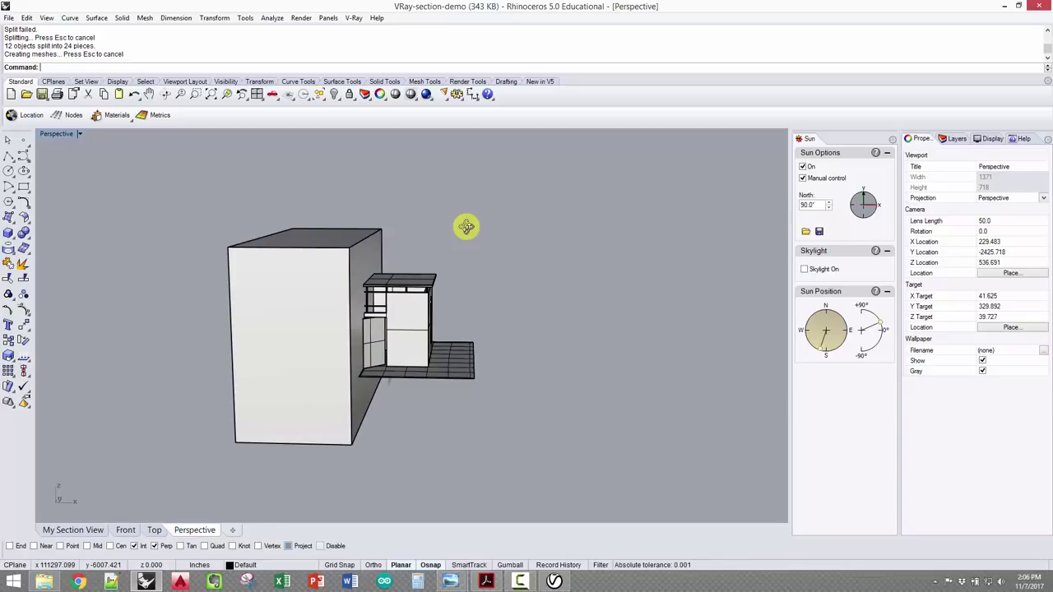
- Hide the cutting box and switch the viewport to Top
left_click(352, 256)
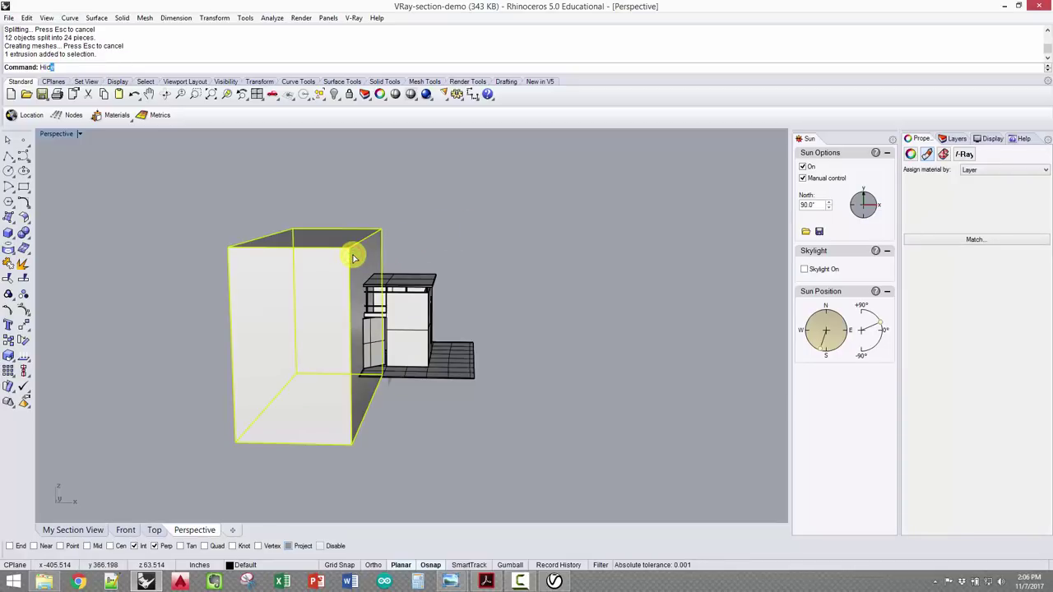
key("Return")
type("Top")
key("Return")
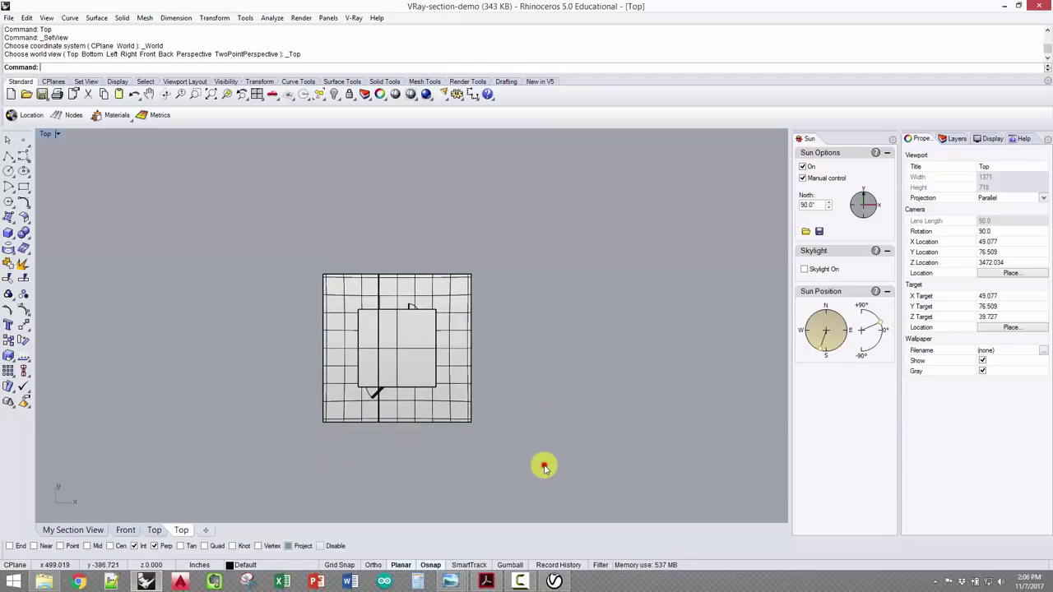
- Crossing-select the right half, invert the selection and hide the left half
left_click_drag(544, 467, 380, 214)
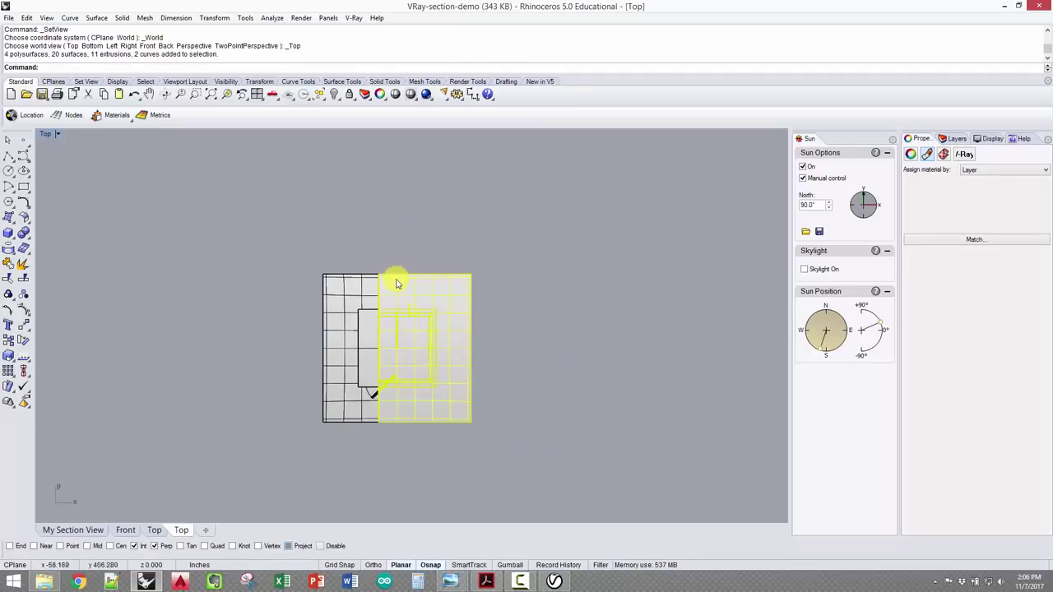
key("Return")
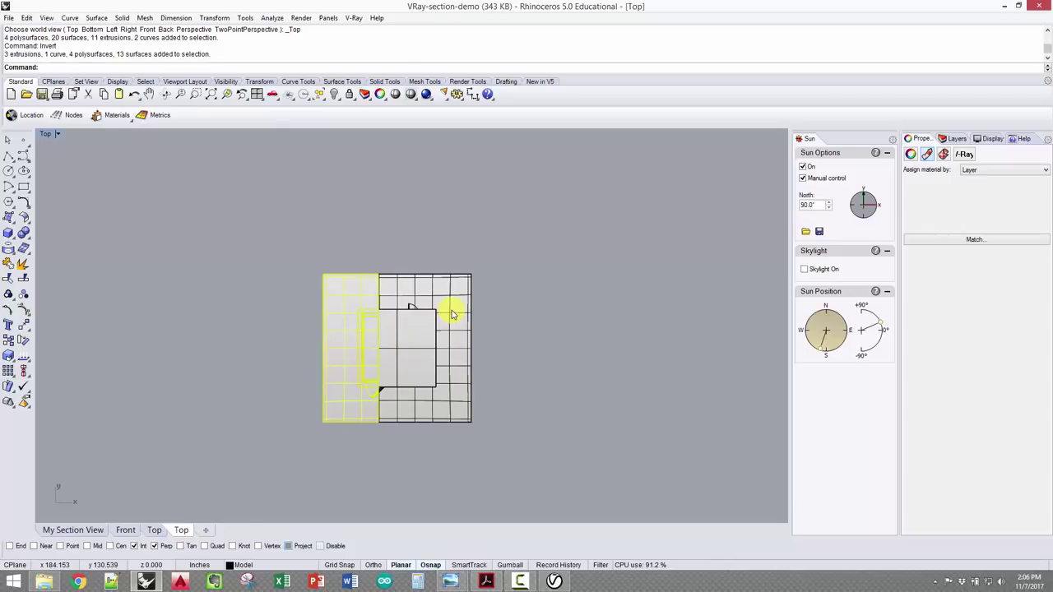
key("Return")
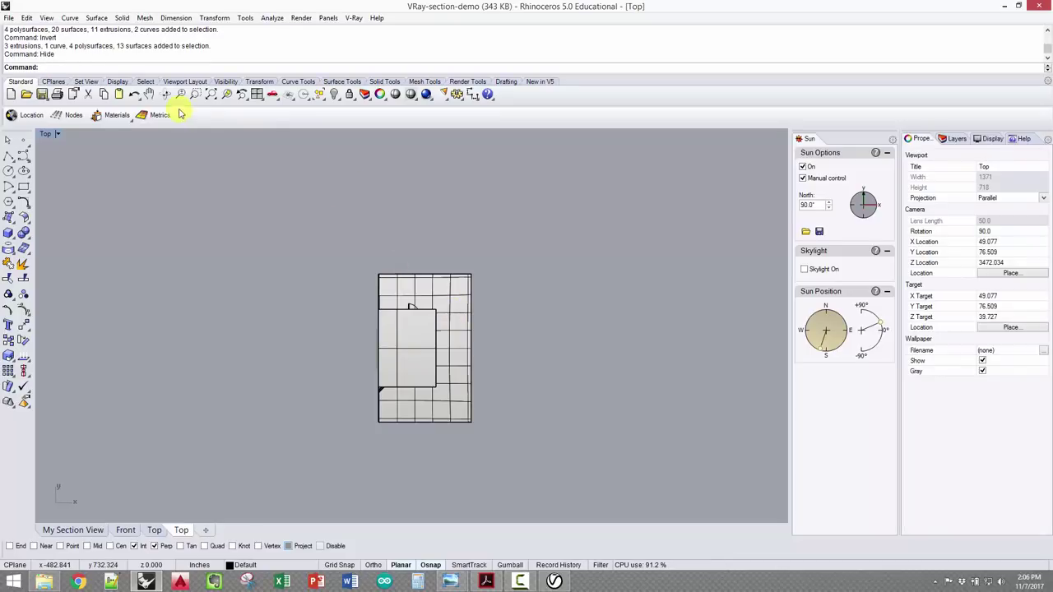
- Set the viewport to Perspective and orbit around the remaining half of the pavilion
left_click(56, 137)
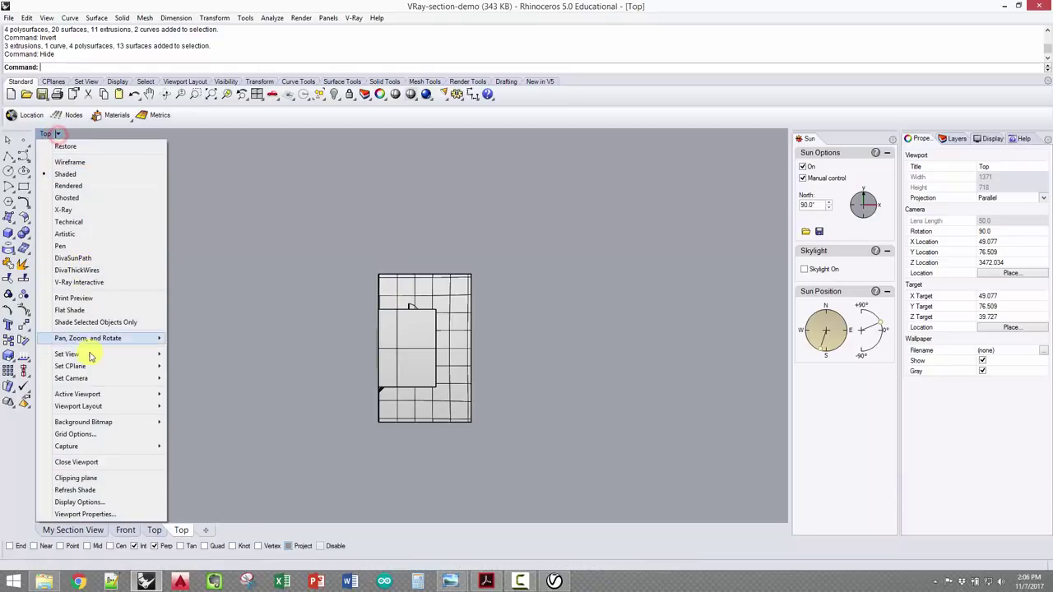
mouse_move(134, 354)
left_click(213, 441)
right_click_drag(439, 346, 277, 221)
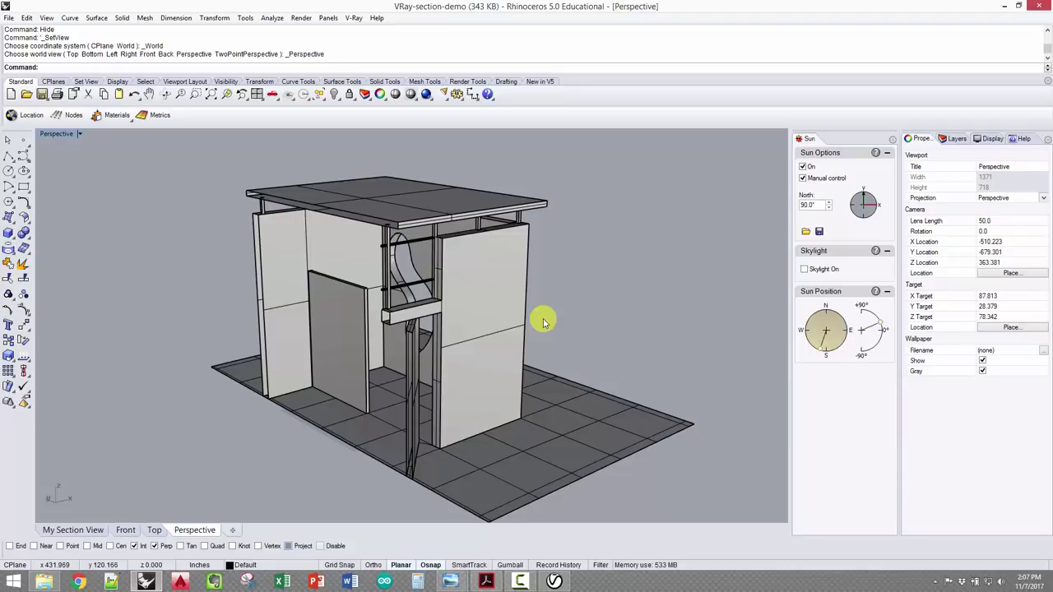
- Show all hidden objects, then hide the large box again
type("how")
key("Return")
right_click_drag(540, 317, 327, 309)
left_click(327, 310)
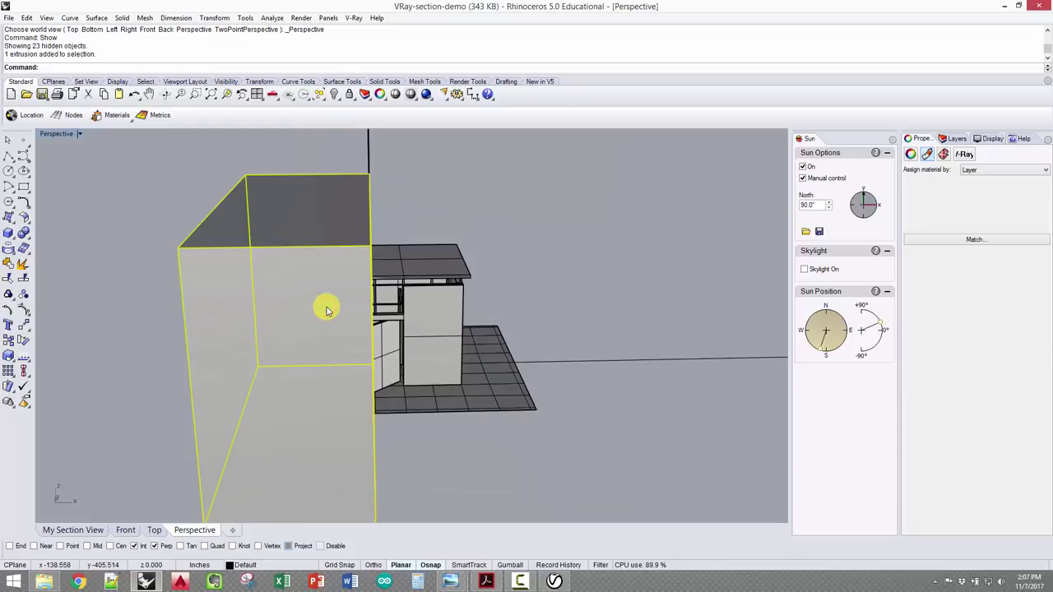
key("Return")
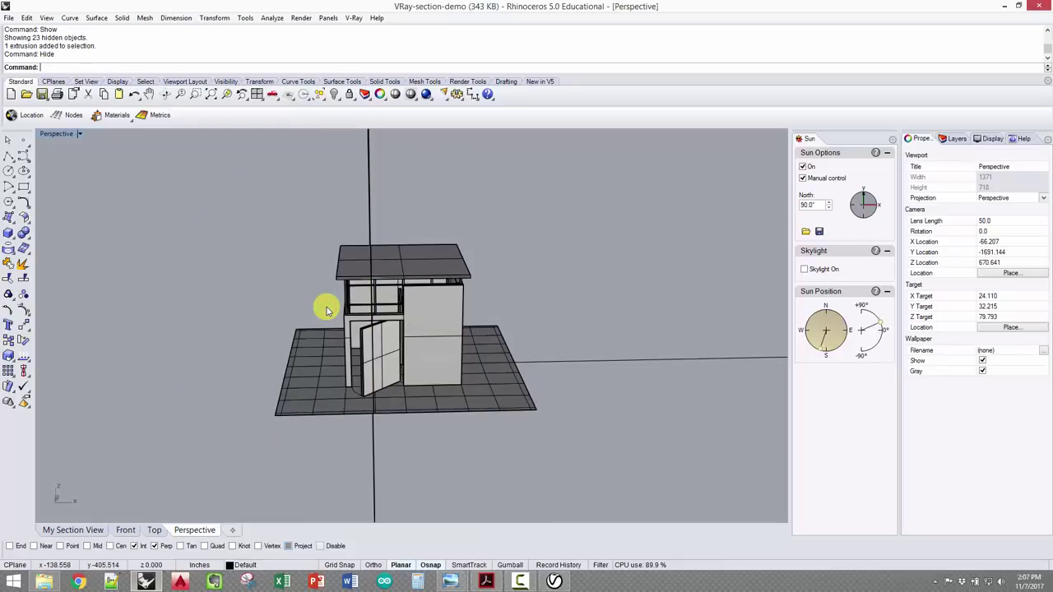
- Select the clipping plane and hide it
type("Top")
left_click_drag(453, 167, 303, 191)
type("hide")
key("Return")
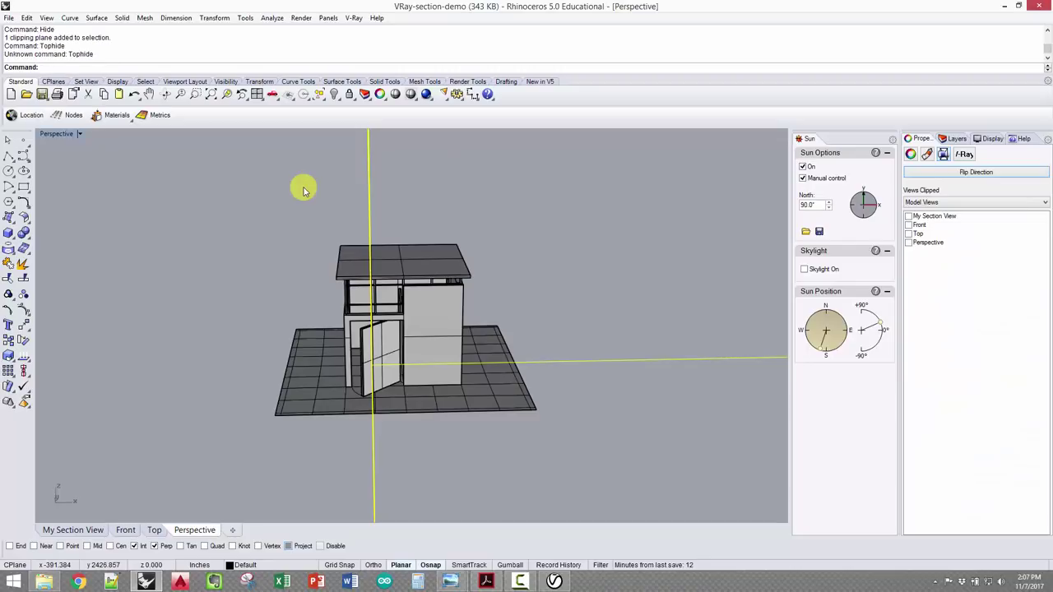
type("Hid")
key("Return")
- In the Top view, window-select the pavilion's left half and delete it
type("Top")
key("Return")
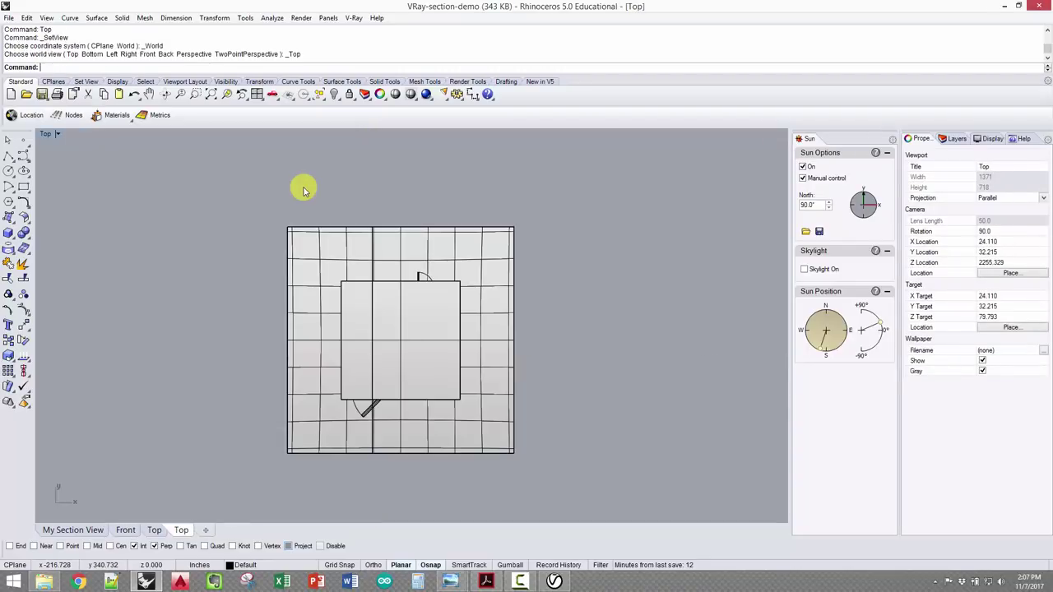
left_click(368, 460)
left_click_drag(258, 286, 244, 189)
key("Delete")
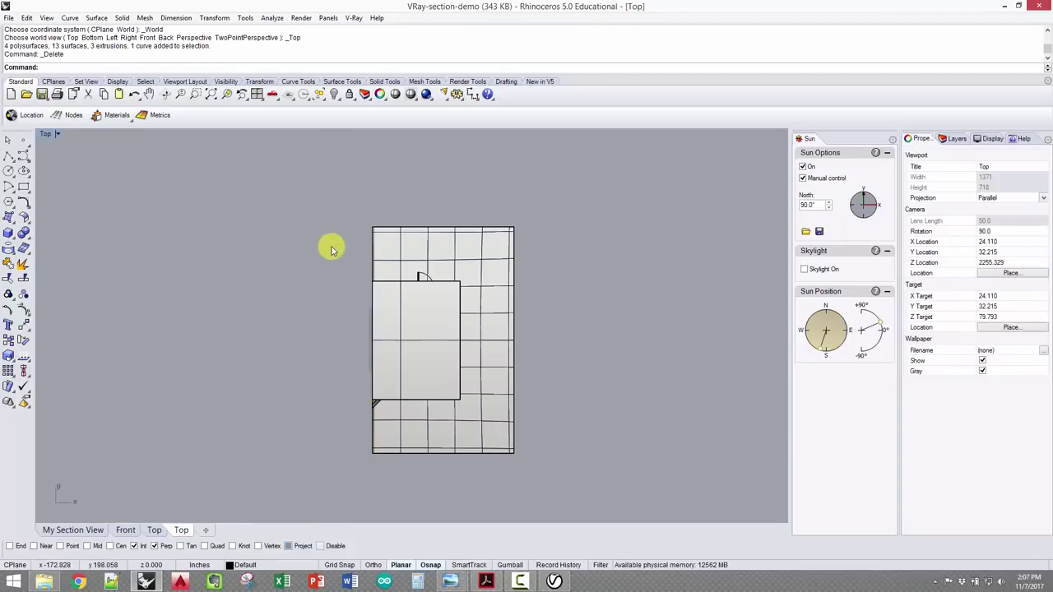
scroll(367, 346, "up", 2)
scroll(366, 342, "down", 2)
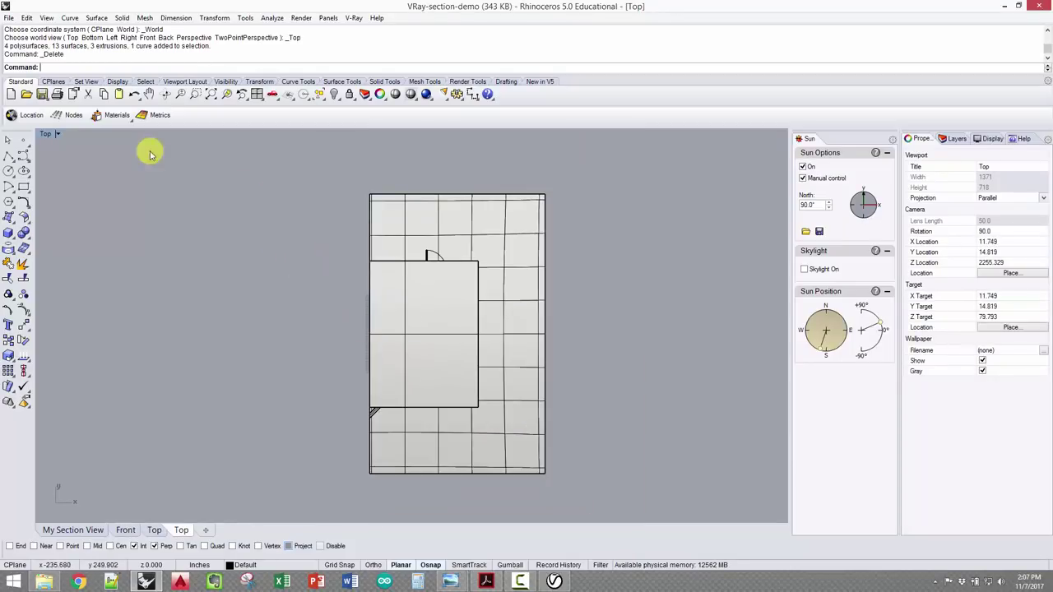
- Set the viewport back to Perspective and orbit around the building
left_click(57, 134)
mouse_move(124, 354)
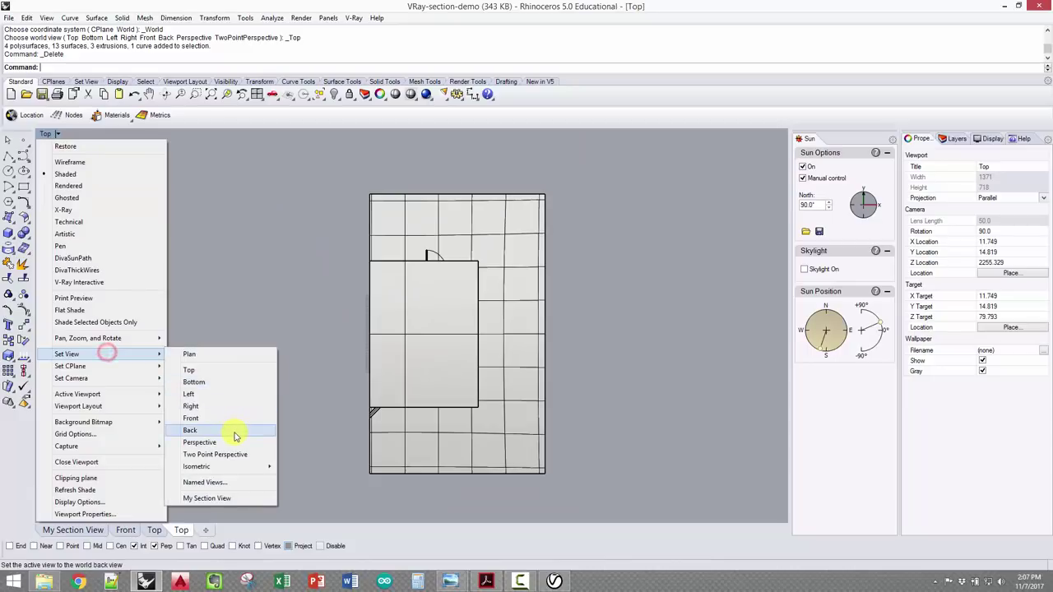
left_click(234, 438)
right_click_drag(336, 392, 446, 176)
- Show the hidden box and clipping plane, then hide the clipping plane again
type("Show")
key("Return")
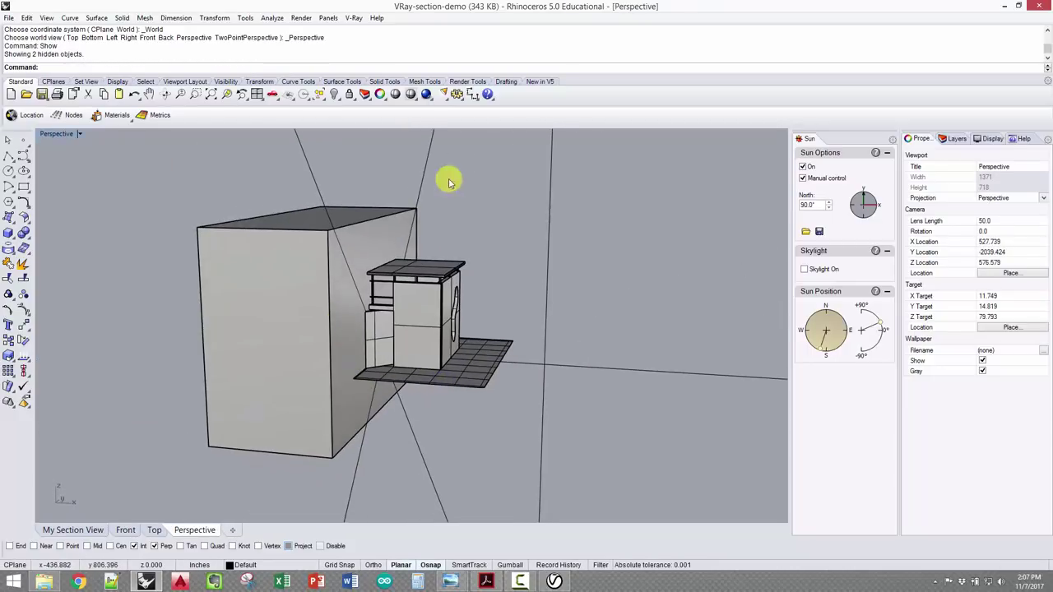
left_click_drag(464, 174, 351, 143)
key("Return")
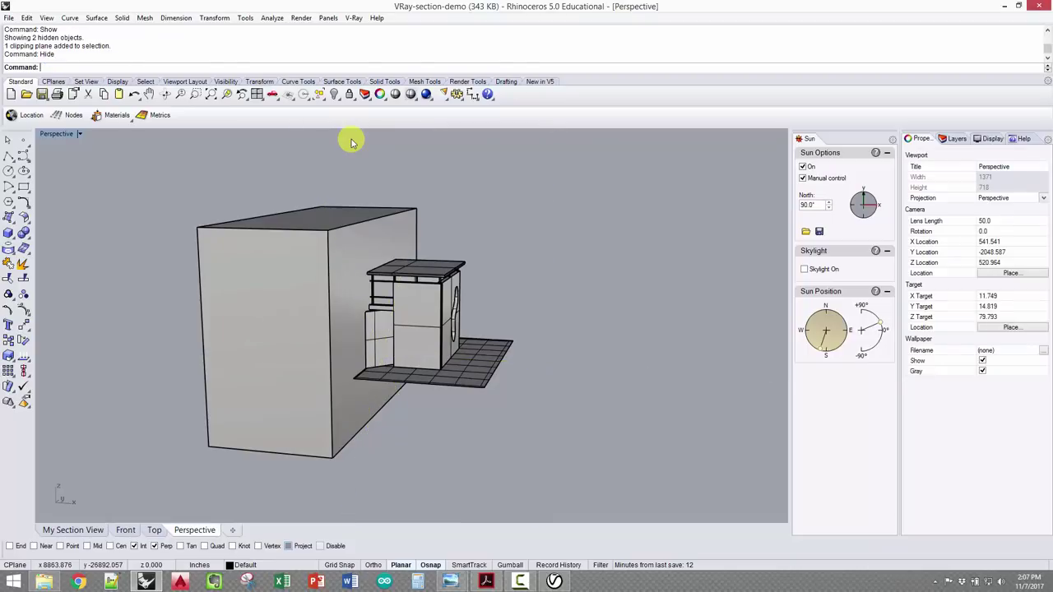
scroll(403, 337, "up", 5)
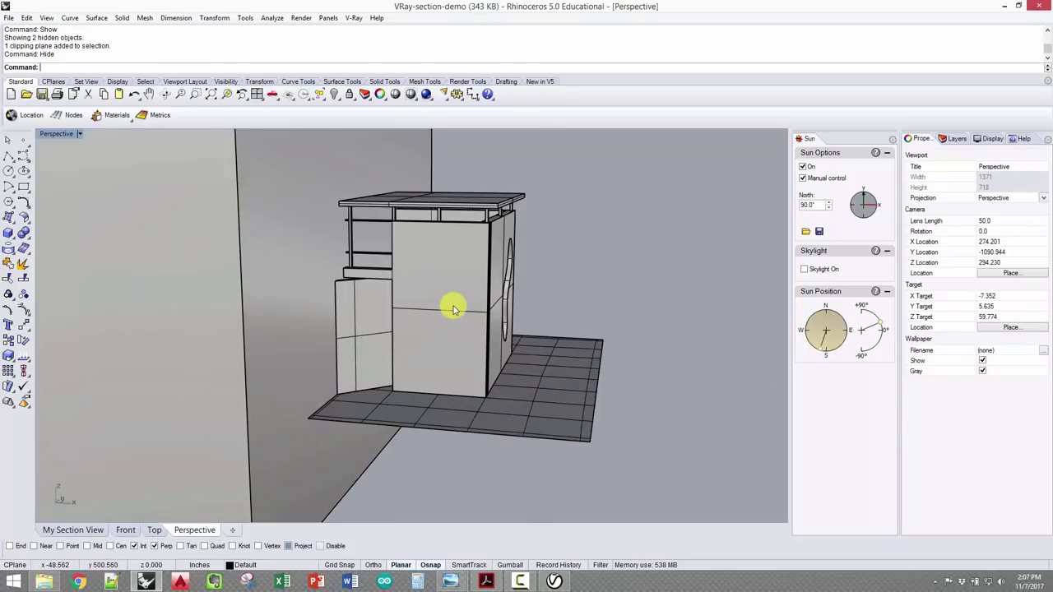
- Split the large box using all geometry as cutters into 7 pieces, then delete the outer piece
type("Split")
key("Return")
left_click(305, 235)
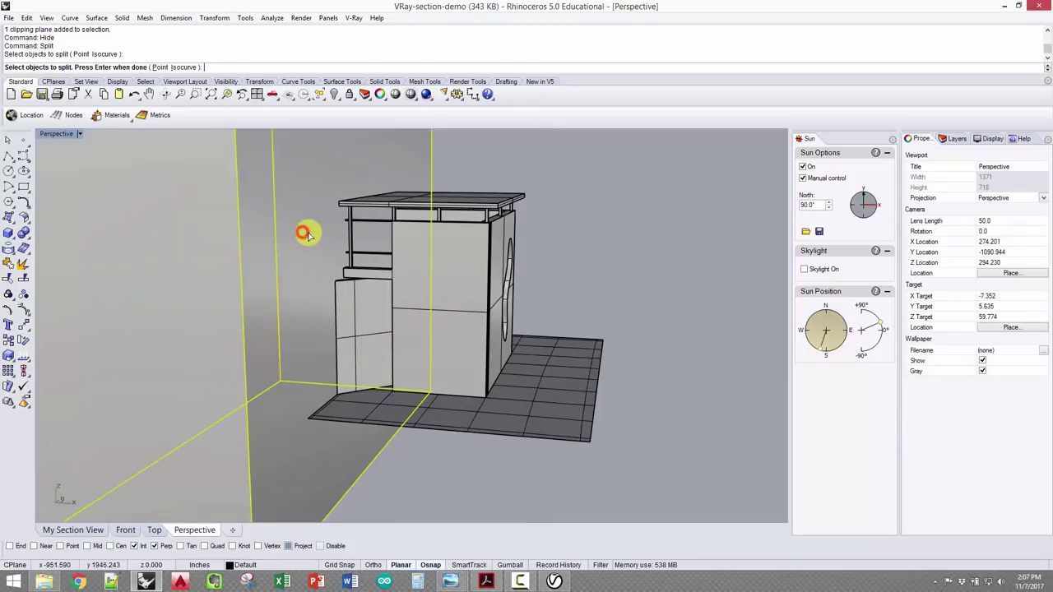
scroll(304, 236, "down", 3)
key("Return")
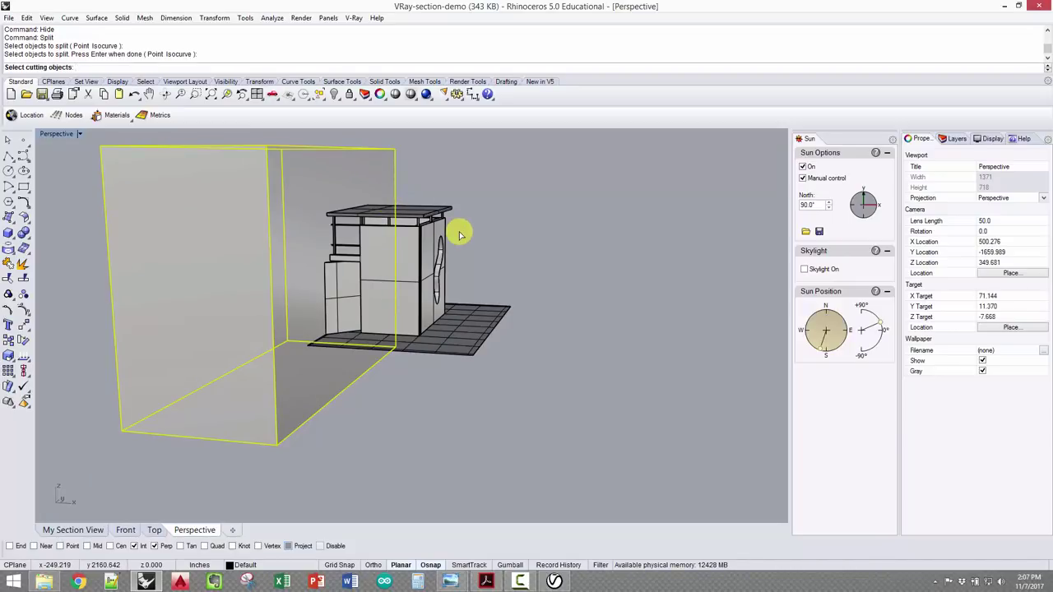
key("ctrl+a")
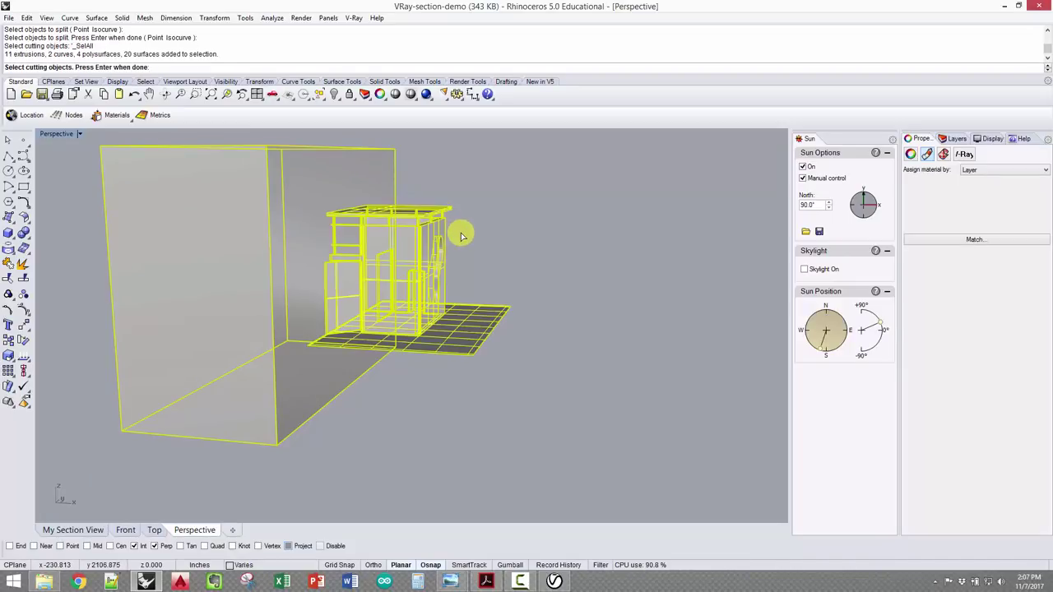
key("Return")
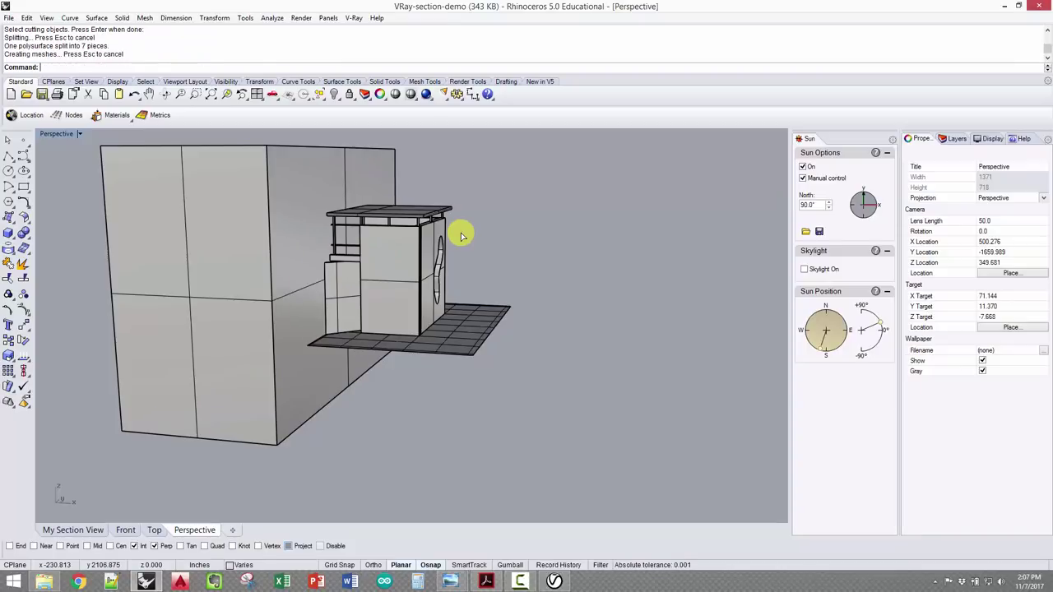
left_click(206, 219)
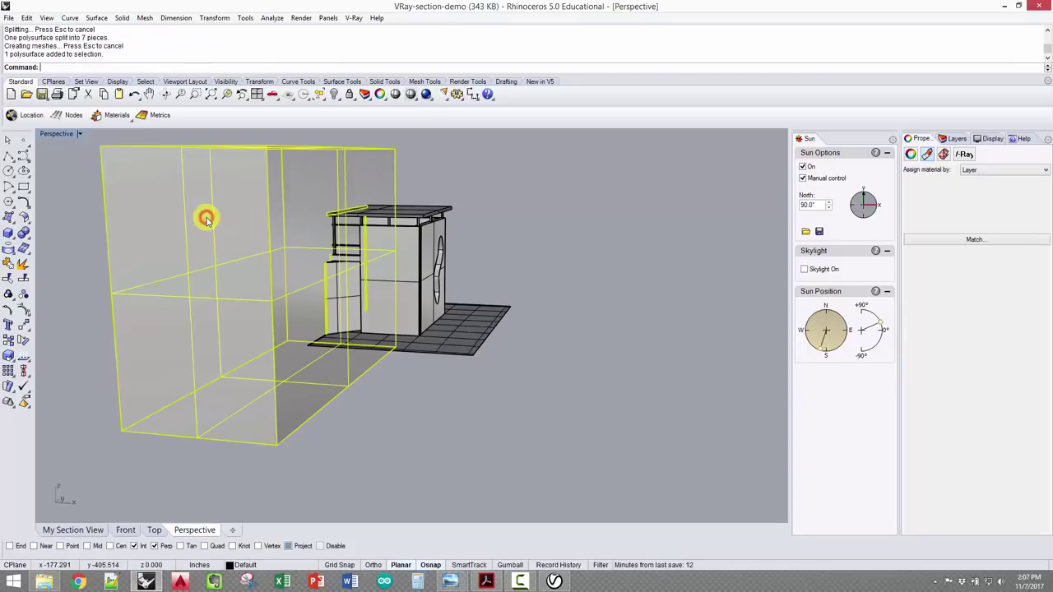
key("Delete")
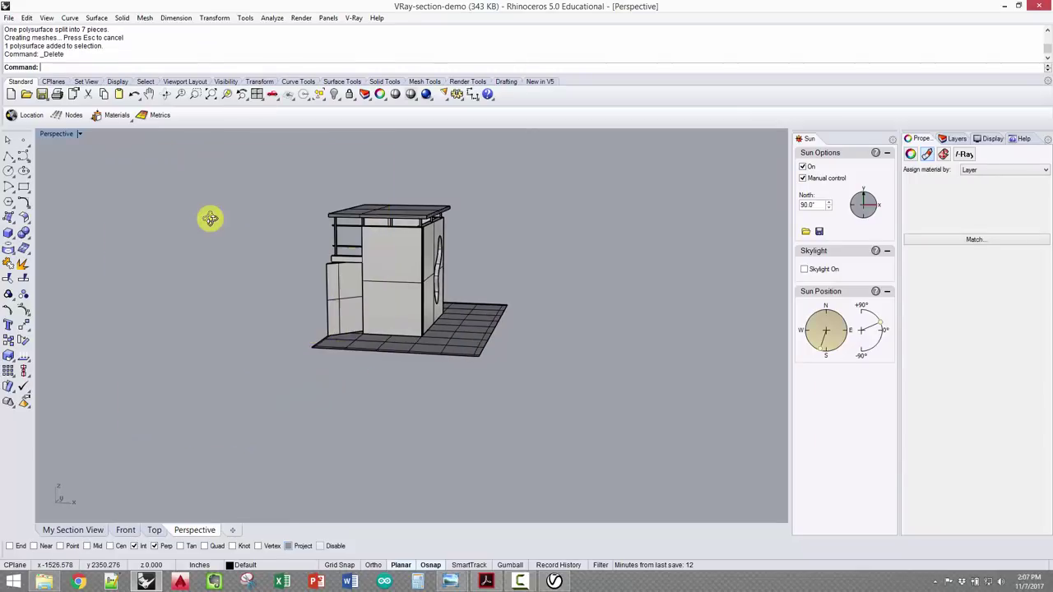
- Select the roof slab, then add the left column and the sill box
right_click_drag(217, 219, 388, 236)
scroll(382, 233, "up", 4)
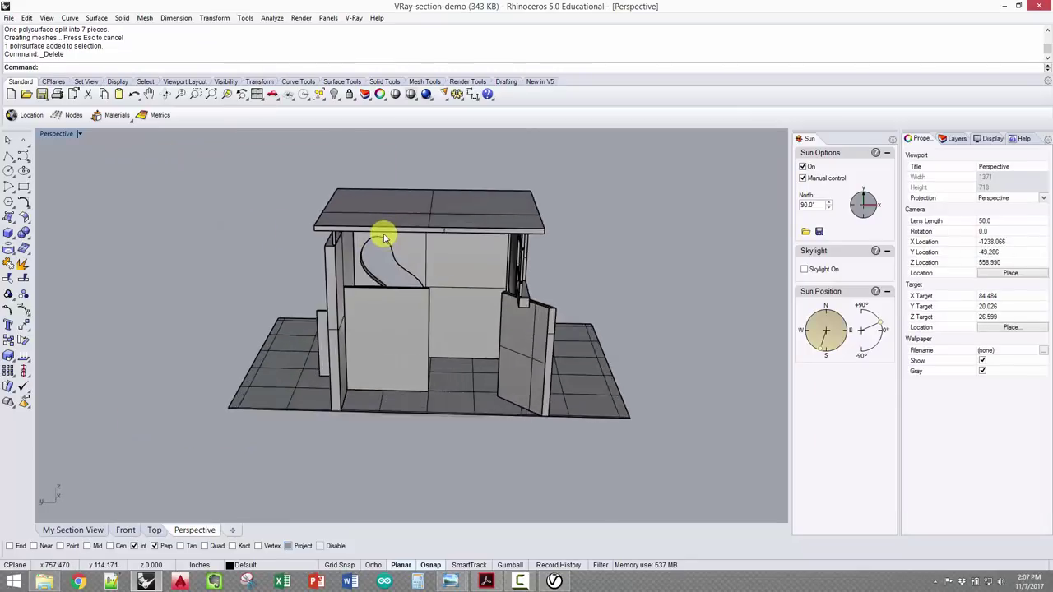
left_click(382, 230)
right_click_drag(335, 266, 299, 242)
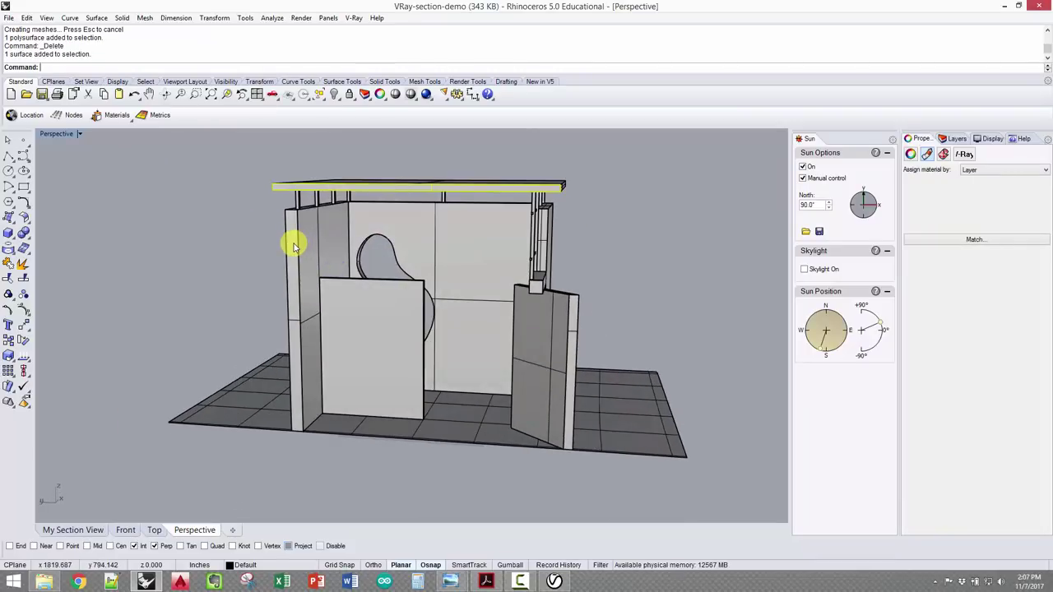
left_click(293, 243, "shift")
left_click(536, 284, "shift")
- Add the rail's cut end to the selection and bring up the Layers panel
right_click_drag(543, 285, 616, 254)
scroll(604, 244, "up", 5)
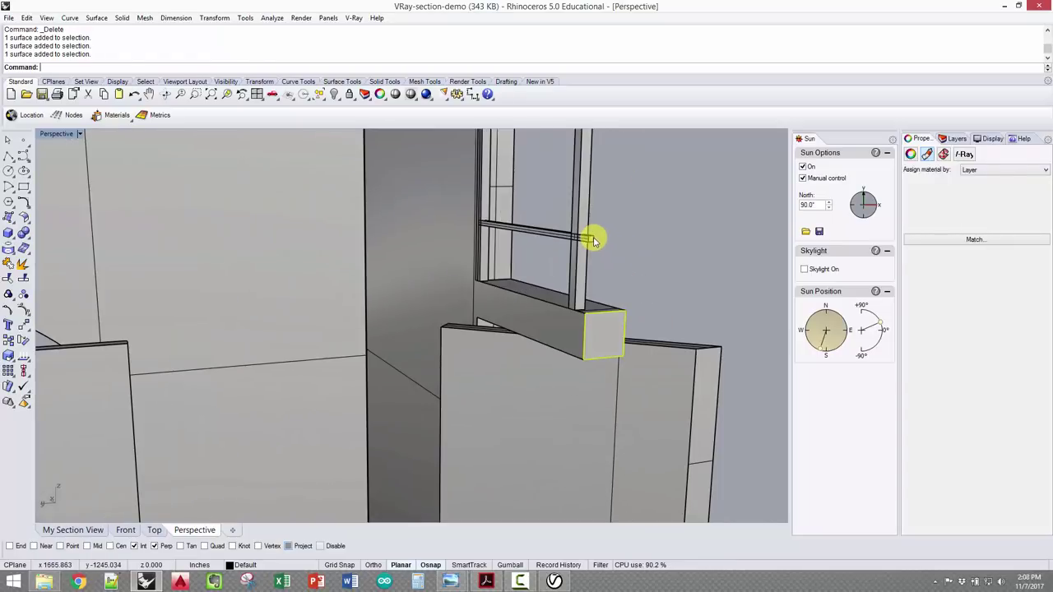
right_click(590, 241)
right_click_drag(634, 264, 630, 242)
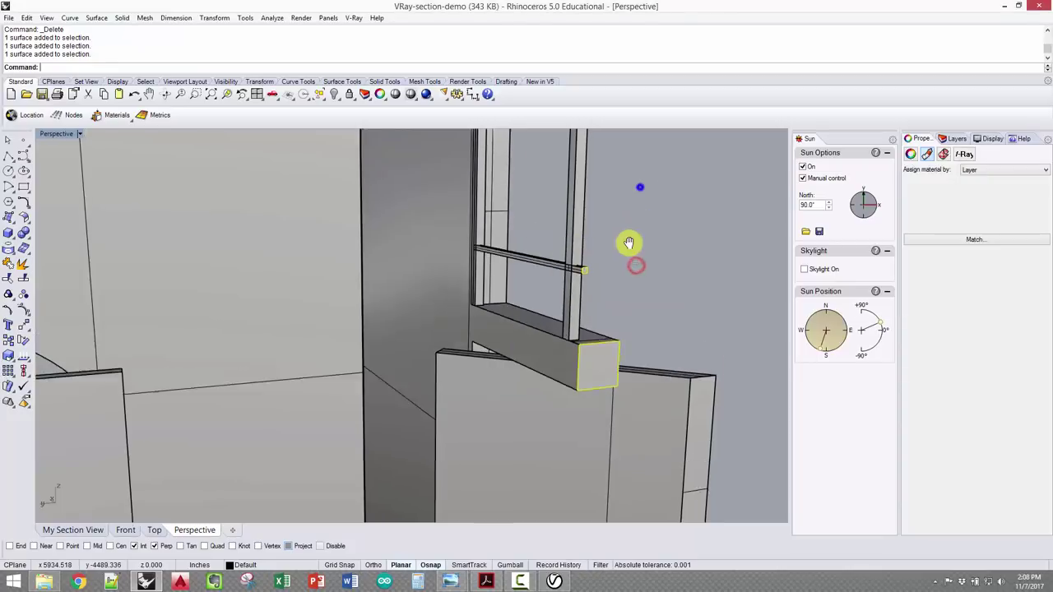
scroll(580, 247, "down", 5)
left_click(566, 231)
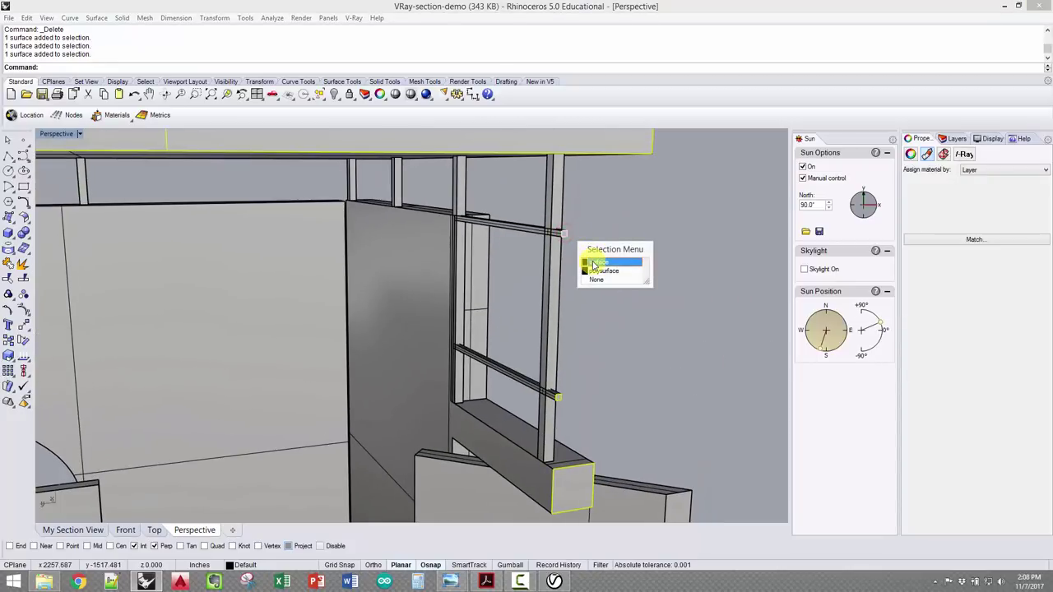
right_click(592, 261)
scroll(631, 262, "down", 5)
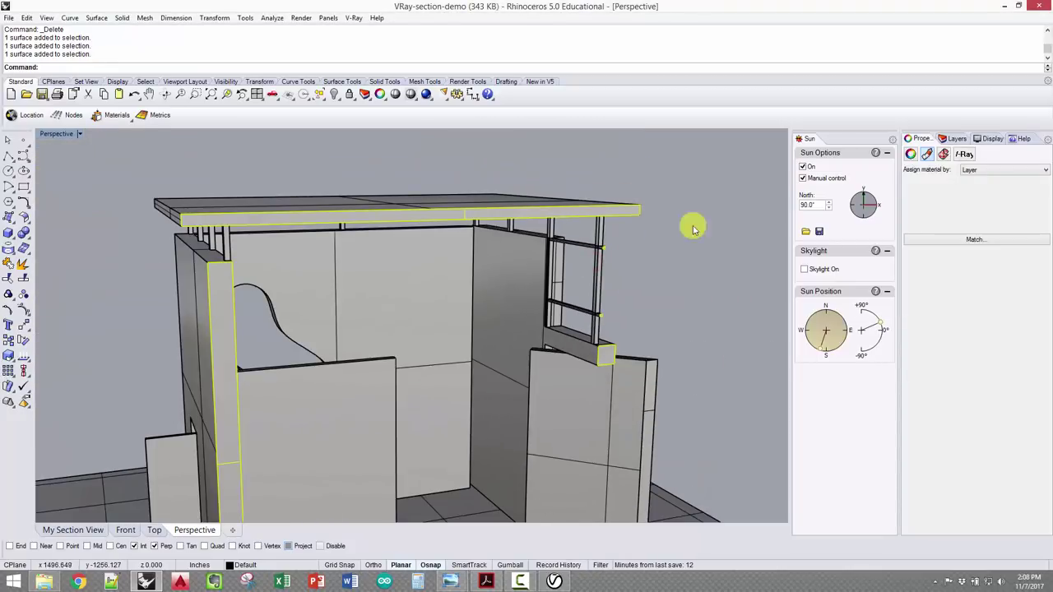
left_click(952, 138)
- Create a new layer named 'Poche' and set its colour to red
left_click(908, 152)
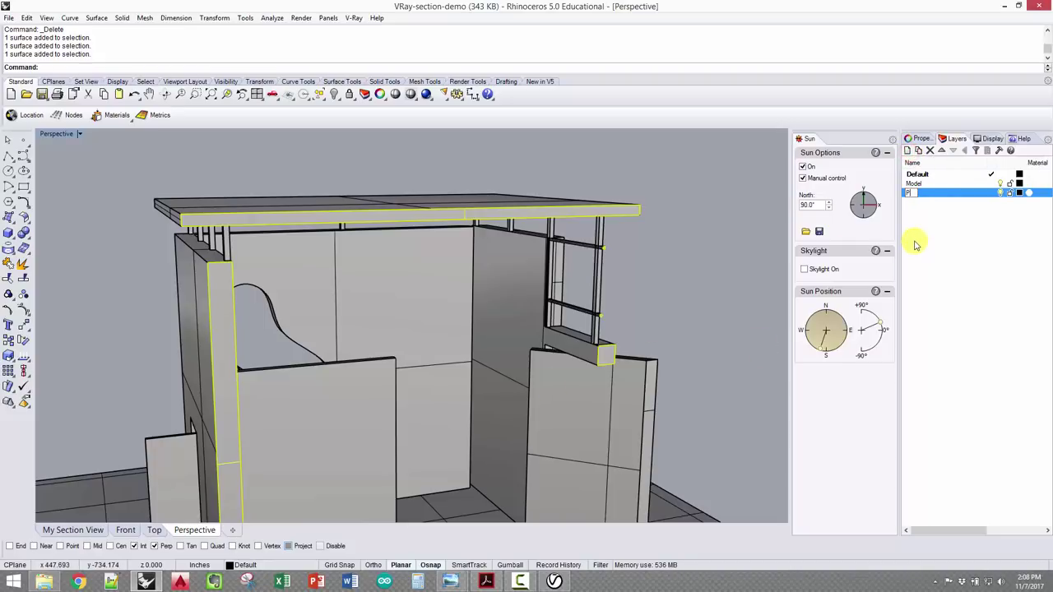
type("Poche")
key("Return")
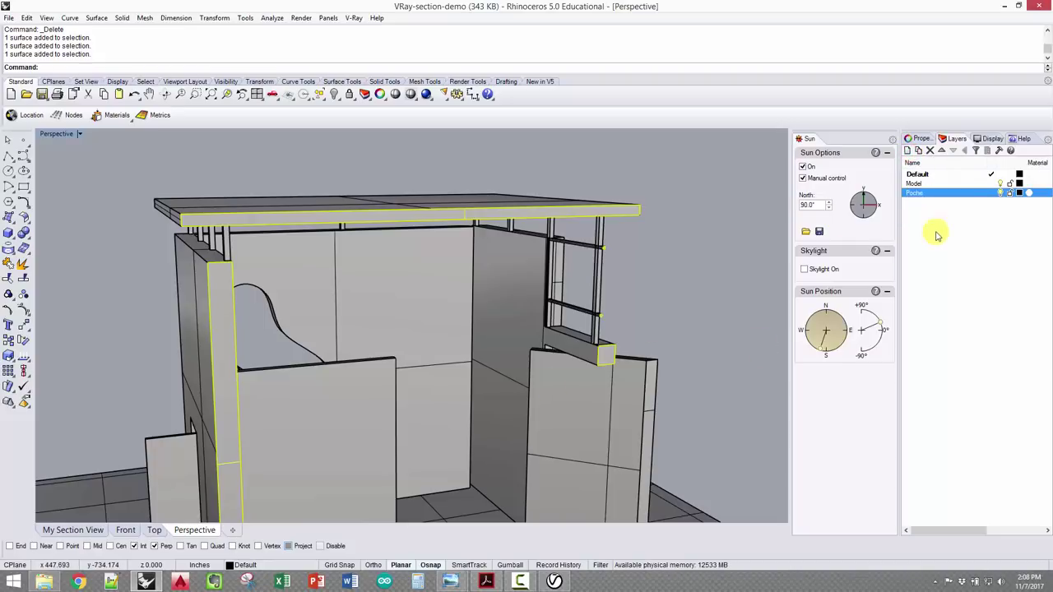
left_click(1018, 193)
left_click(496, 199)
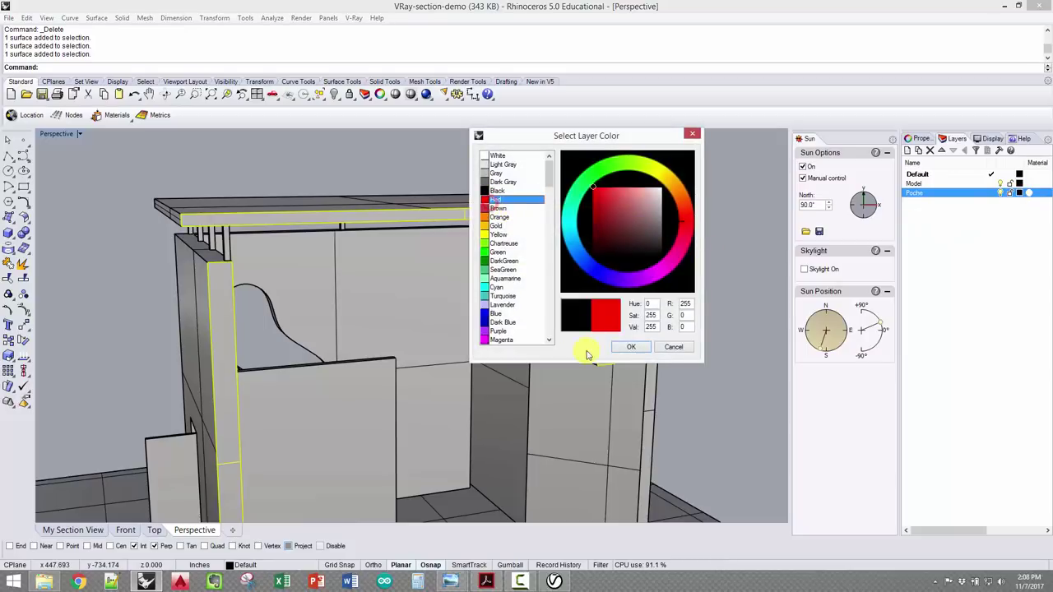
left_click(629, 347)
- Move the five selected cut surfaces and the right-hand wall's cut face onto Poche
left_click(247, 565)
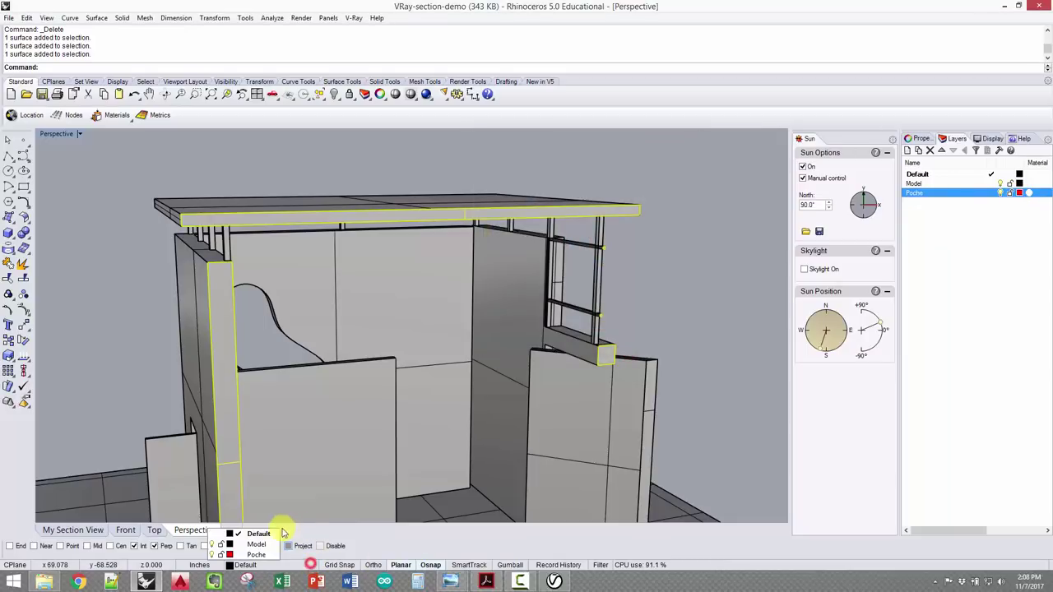
left_click(255, 554)
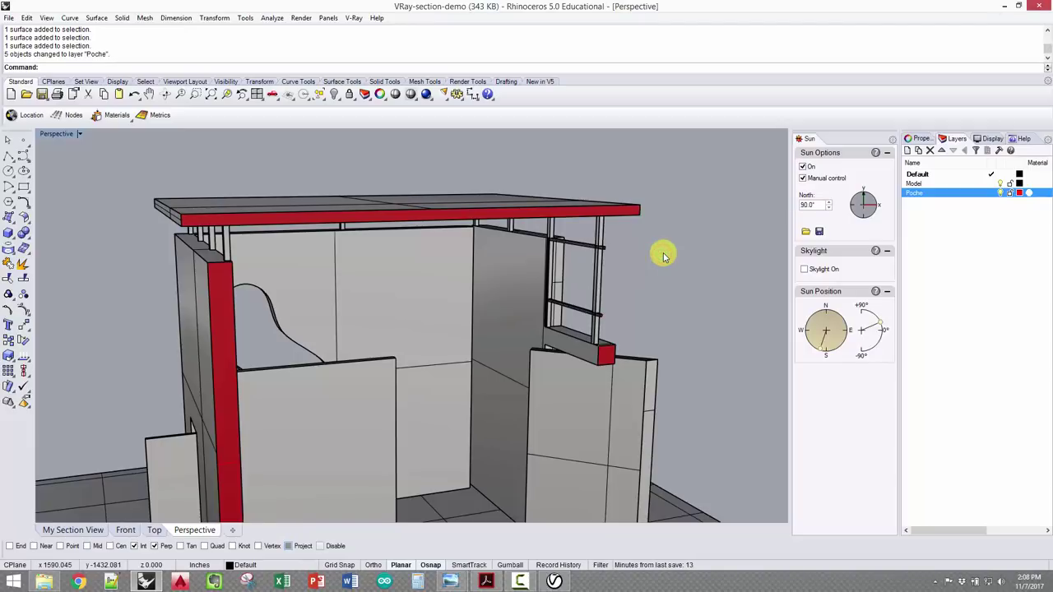
right_click_drag(663, 254, 596, 240)
left_click(533, 279)
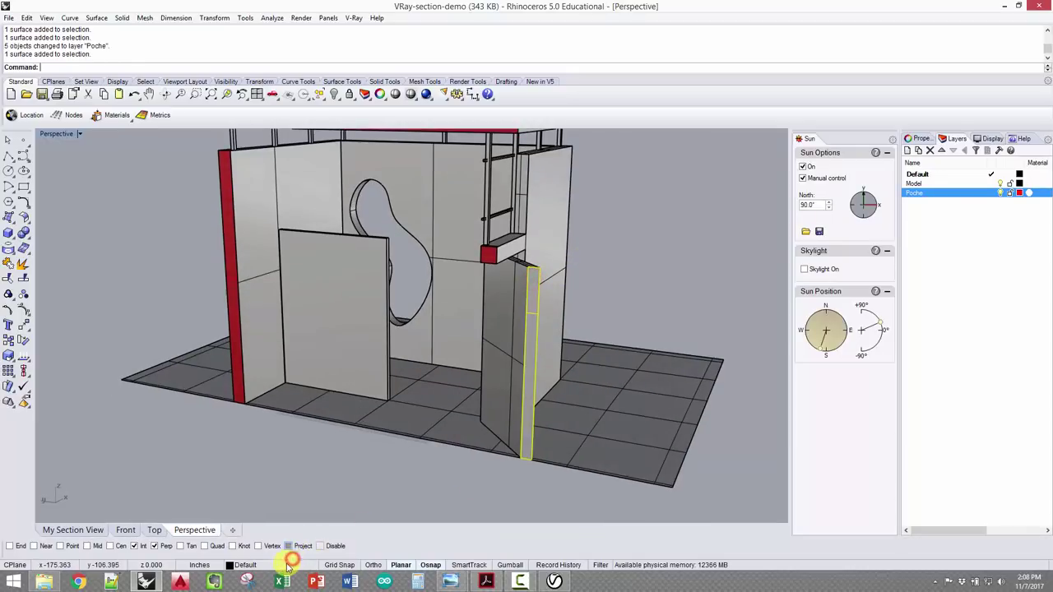
left_click(288, 565)
left_click(247, 559)
right_click_drag(662, 240, 583, 219)
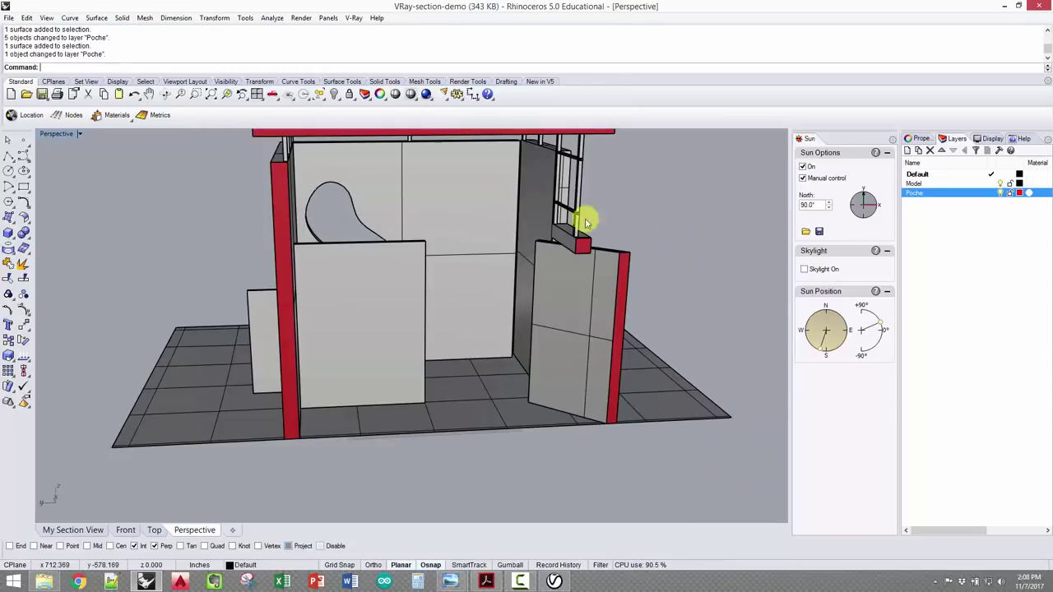
- Switch the viewport back to the saved My Section View via Set View
left_click(81, 134)
mouse_move(132, 354)
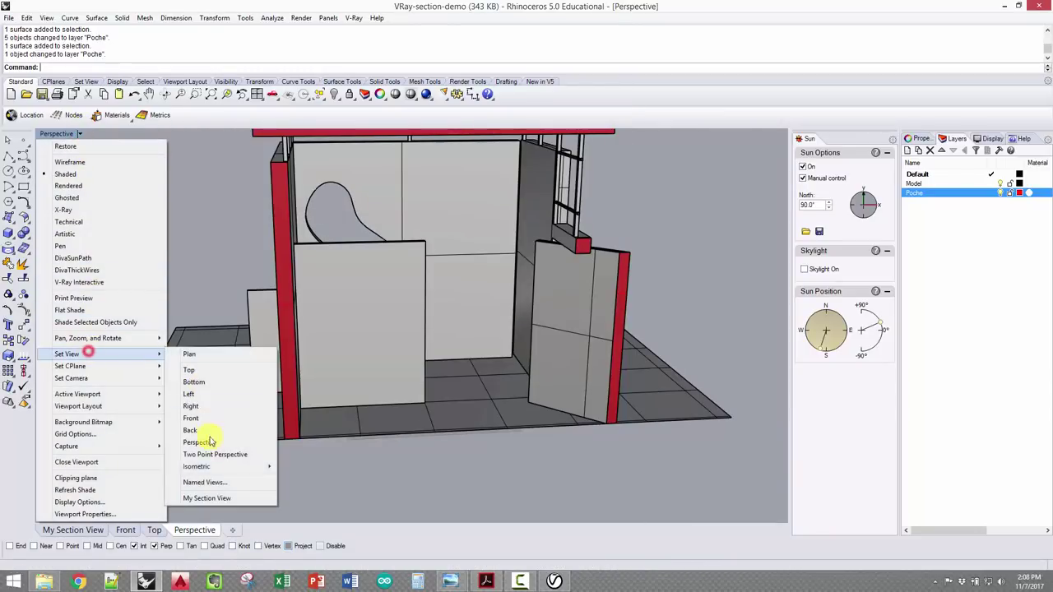
left_click(204, 497)
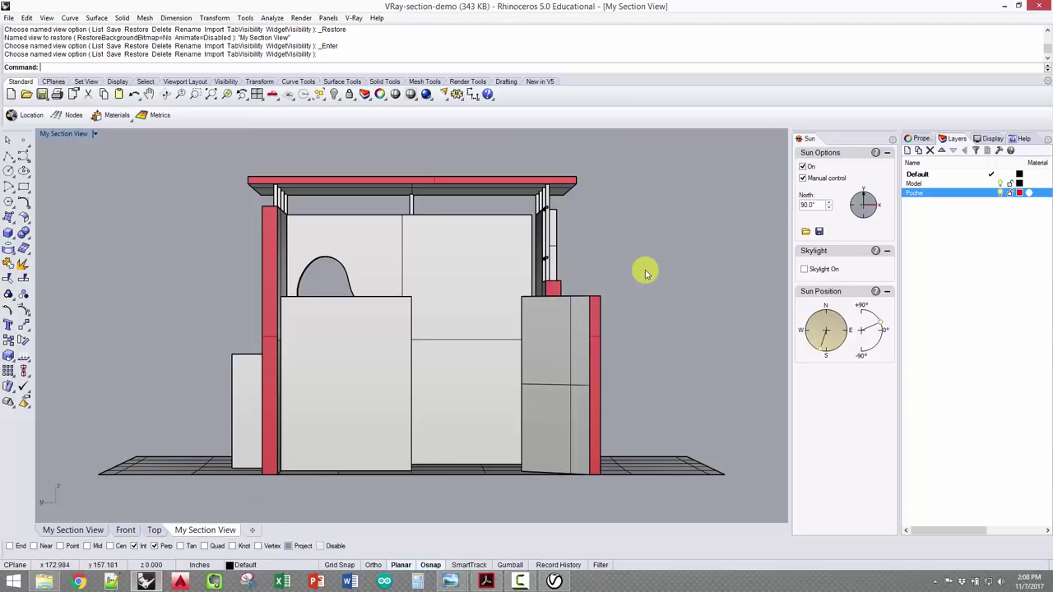
- Run Make2D on all objects, cancel its options dialog, and minimize Rhino
left_click(647, 272)
key("Return")
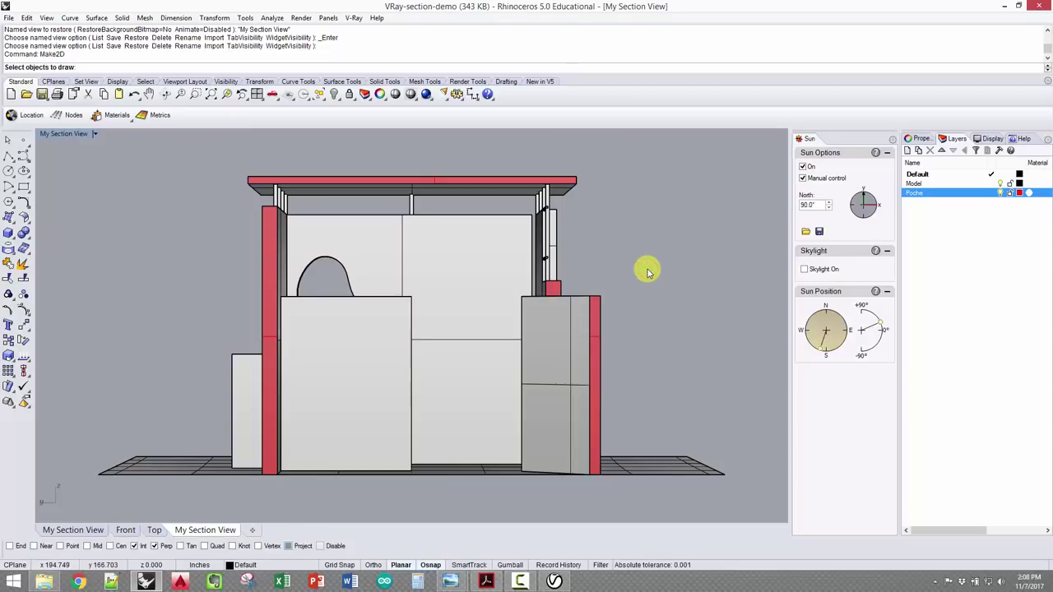
key("ctrl+a")
key("Return")
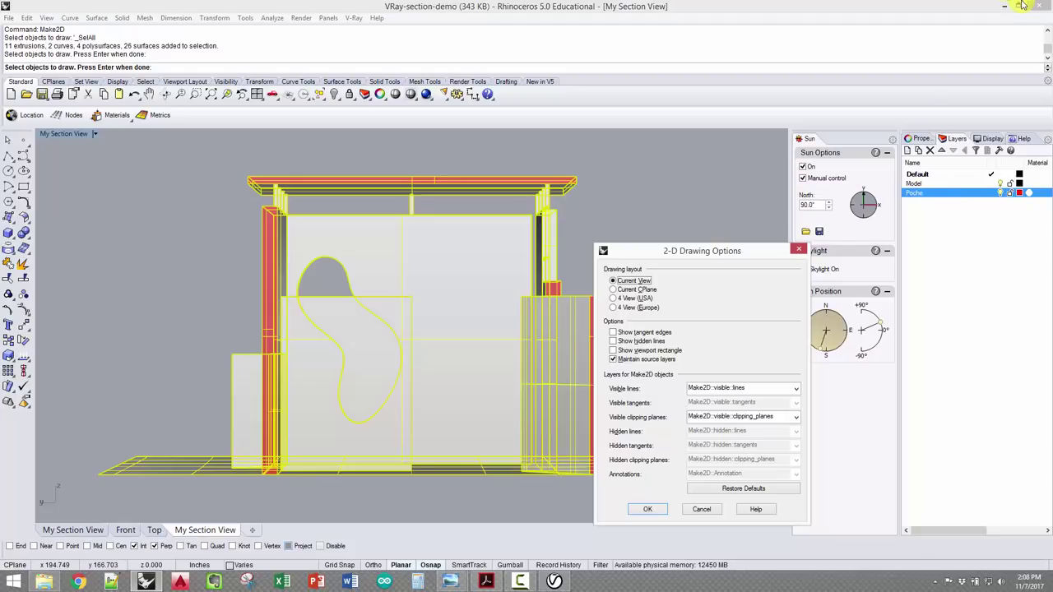
left_click(709, 510)
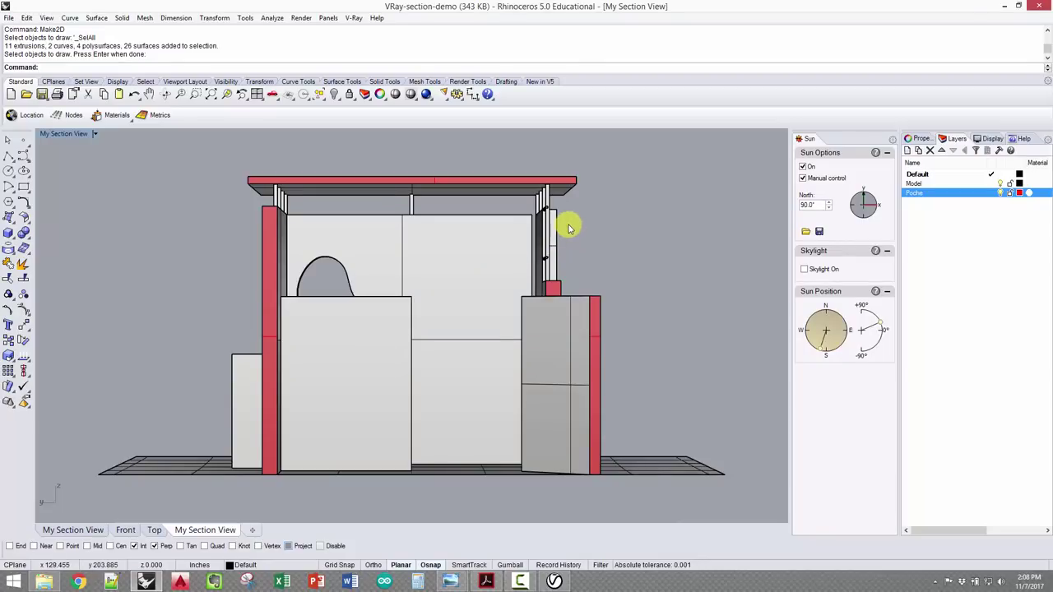
left_click(1003, 6)
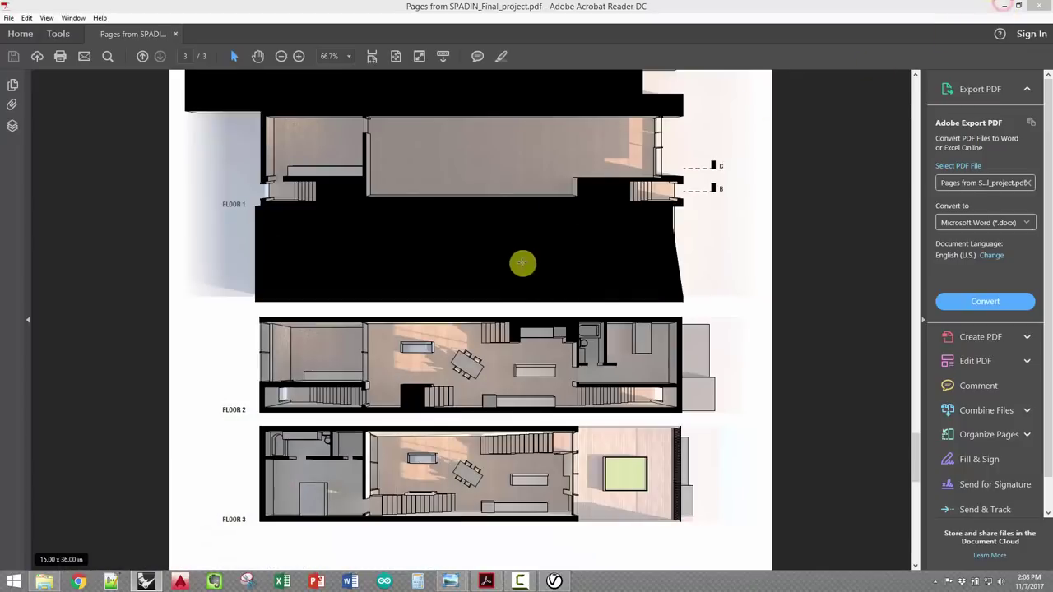
- Minimize Acrobat Reader and move the demo_finished image window higher
left_click(1011, 6)
left_click_drag(275, 169, 284, 78)
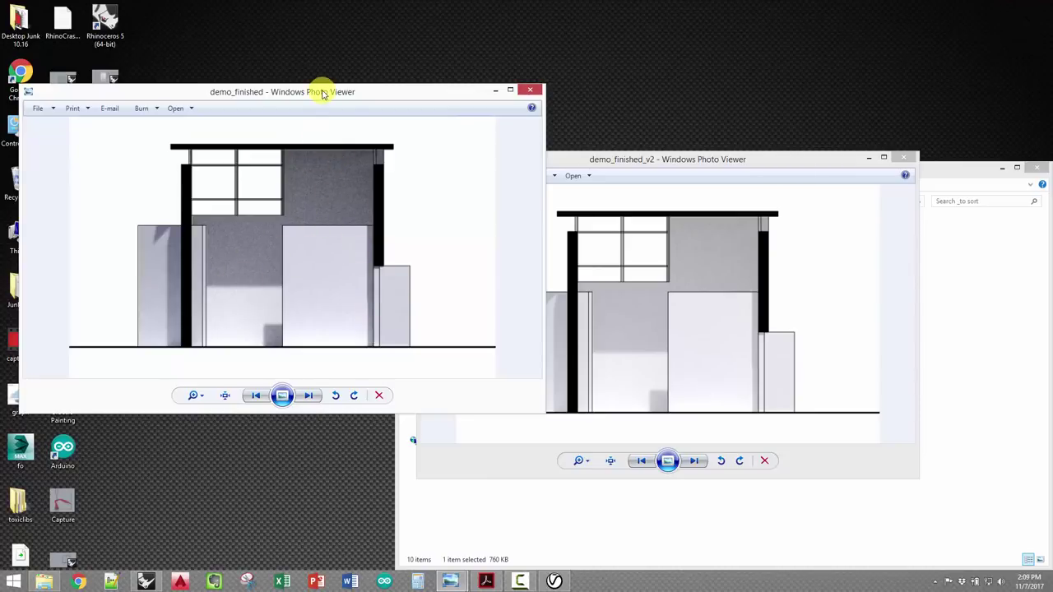
- Place demo_finished_v2 to the right of demo_finished, then bring the floor-plan PDF forward
left_click_drag(321, 91, 312, 111)
left_click_drag(592, 161, 405, 167)
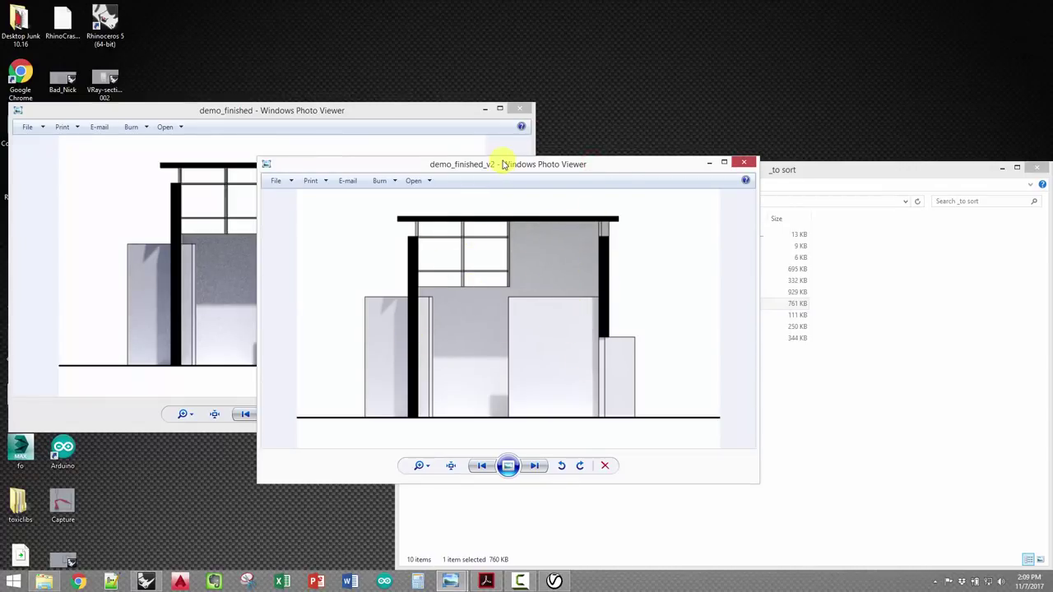
left_click_drag(503, 164, 569, 161)
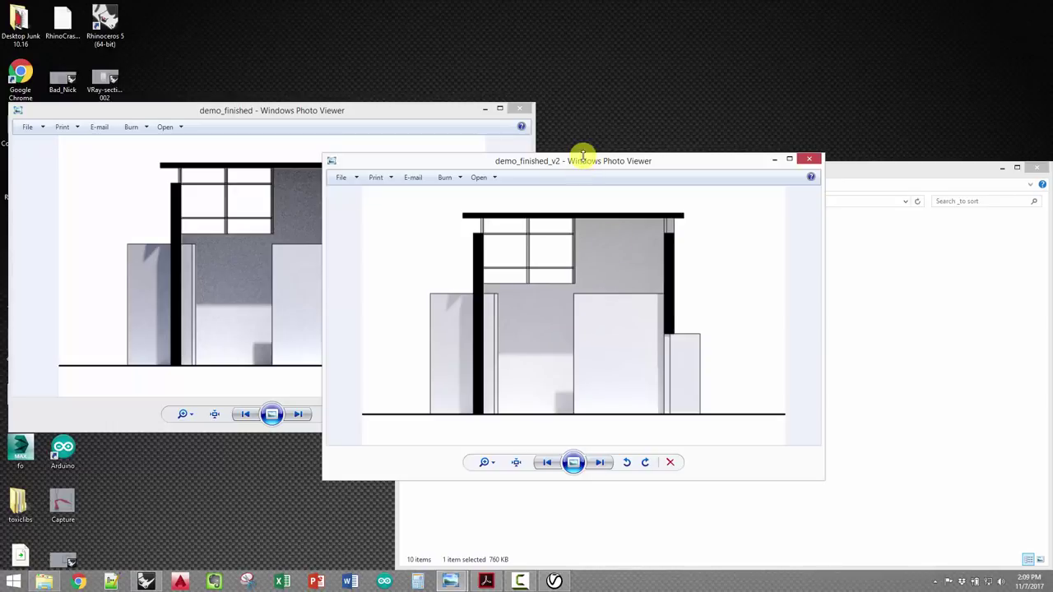
left_click_drag(595, 154, 689, 101)
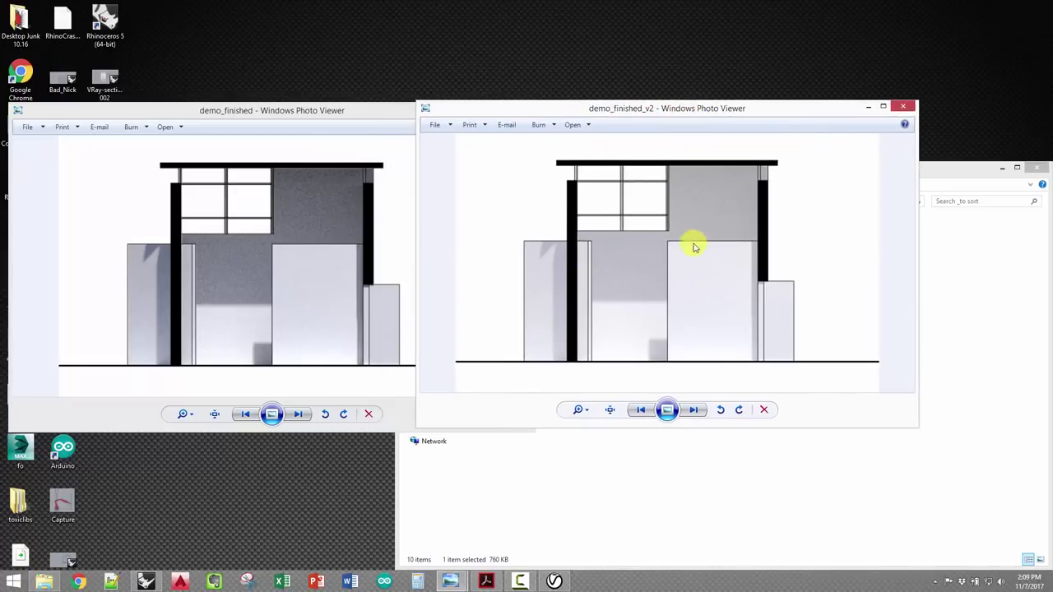
left_click(486, 581)
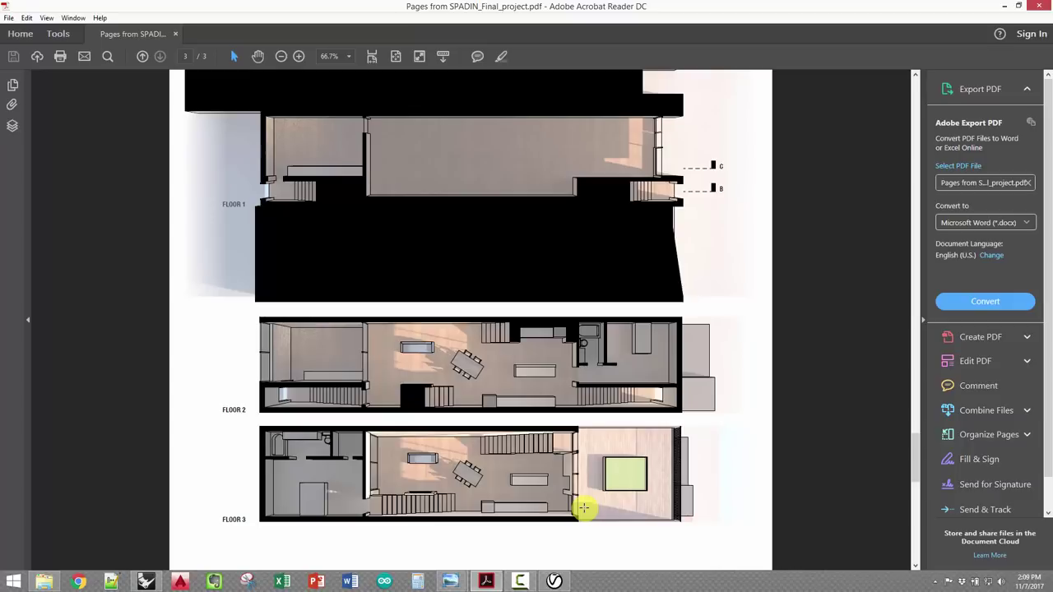
- Scroll page 3 past the FLOOR 2 and FLOOR 3 plans to the building section
scroll(639, 465, "down", 5)
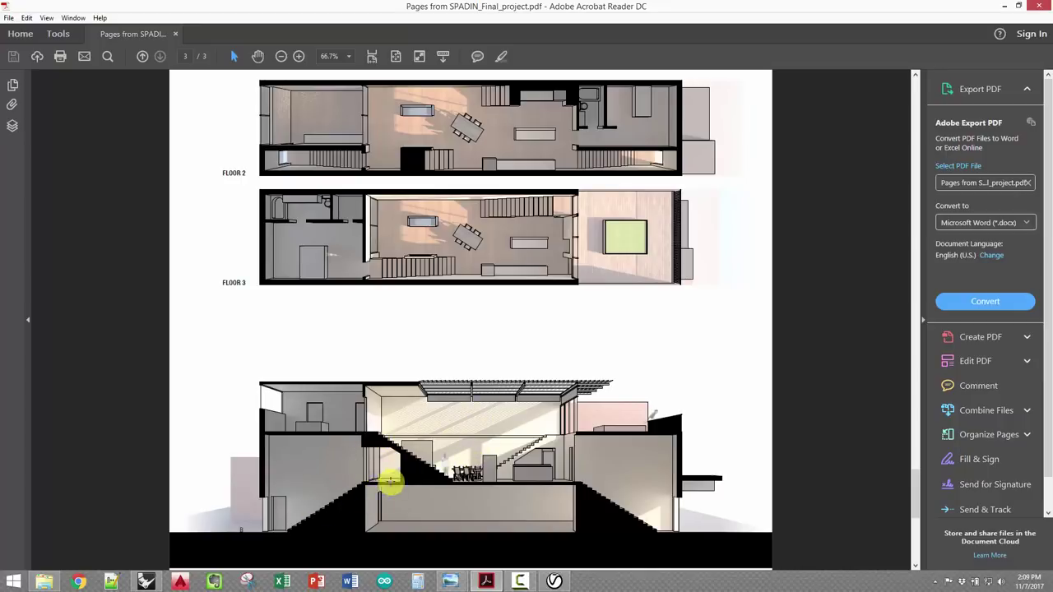
scroll(652, 282, "up", 1)
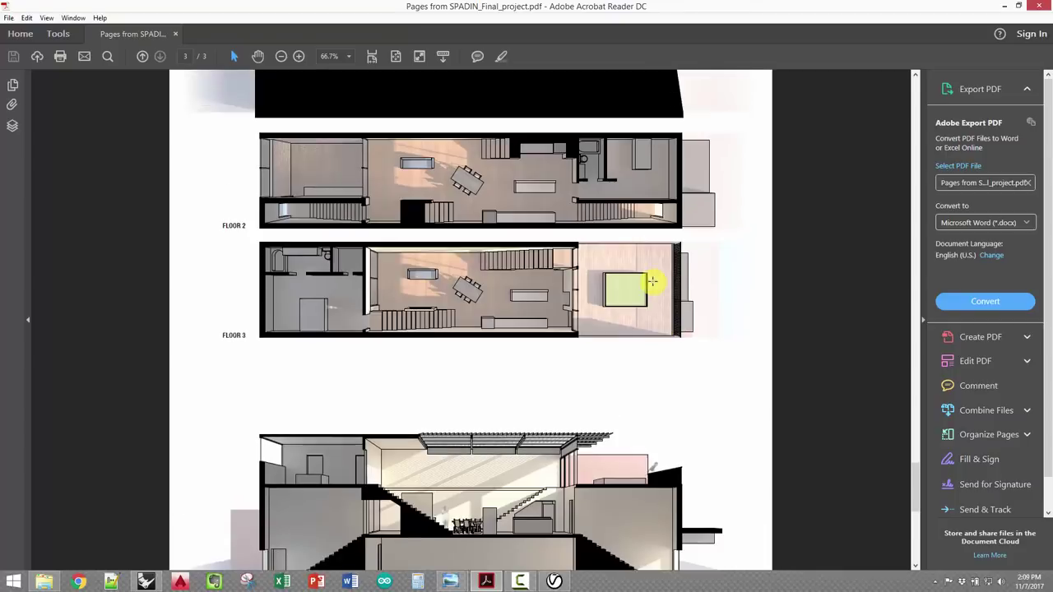
scroll(651, 281, "up", 5)
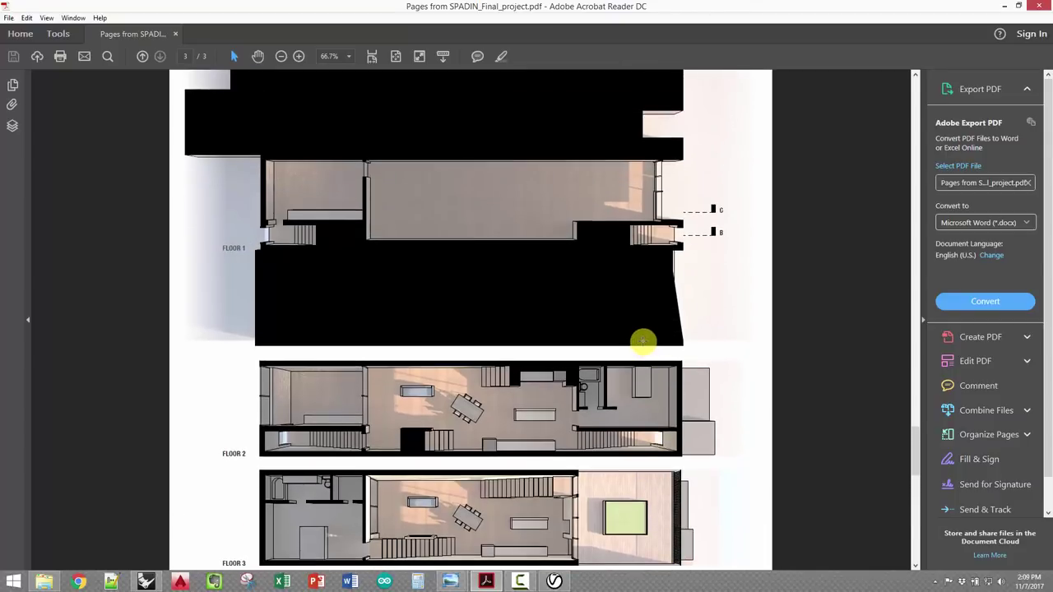
scroll(600, 336, "down", 1)
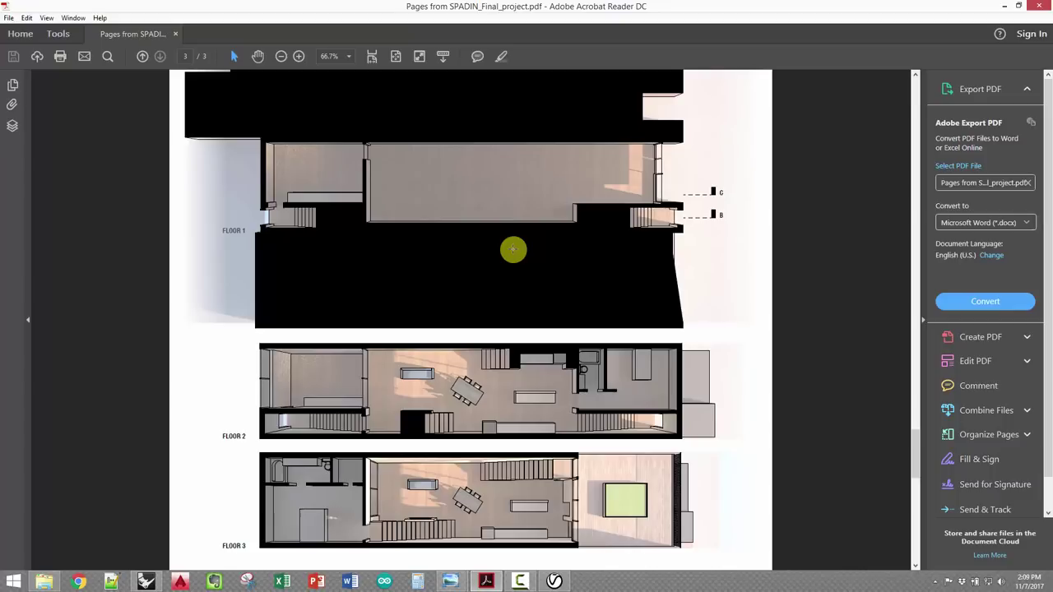
scroll(557, 376, "down", 5)
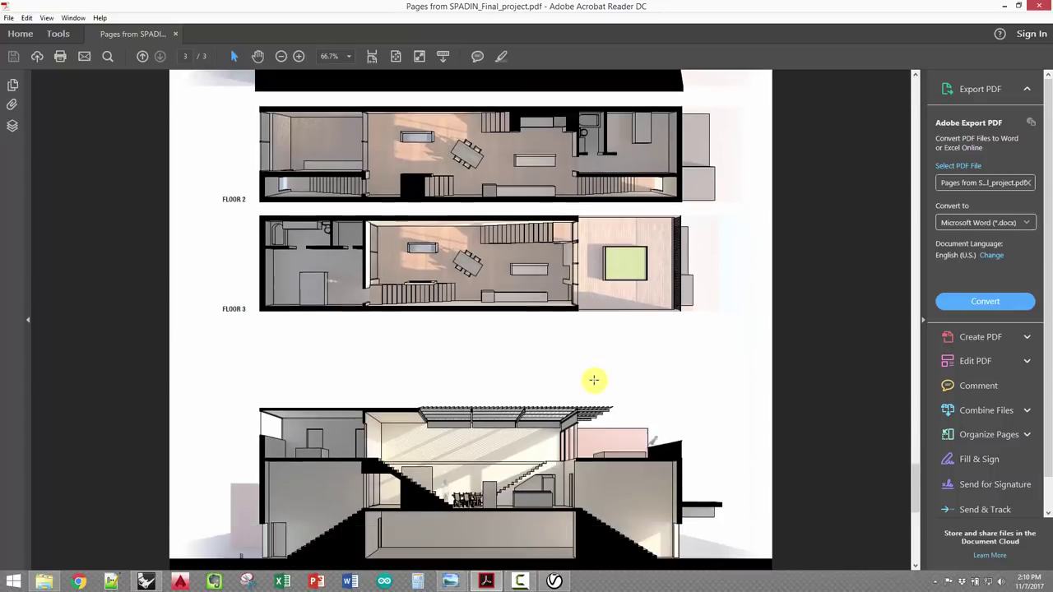
scroll(598, 379, "down", 2)
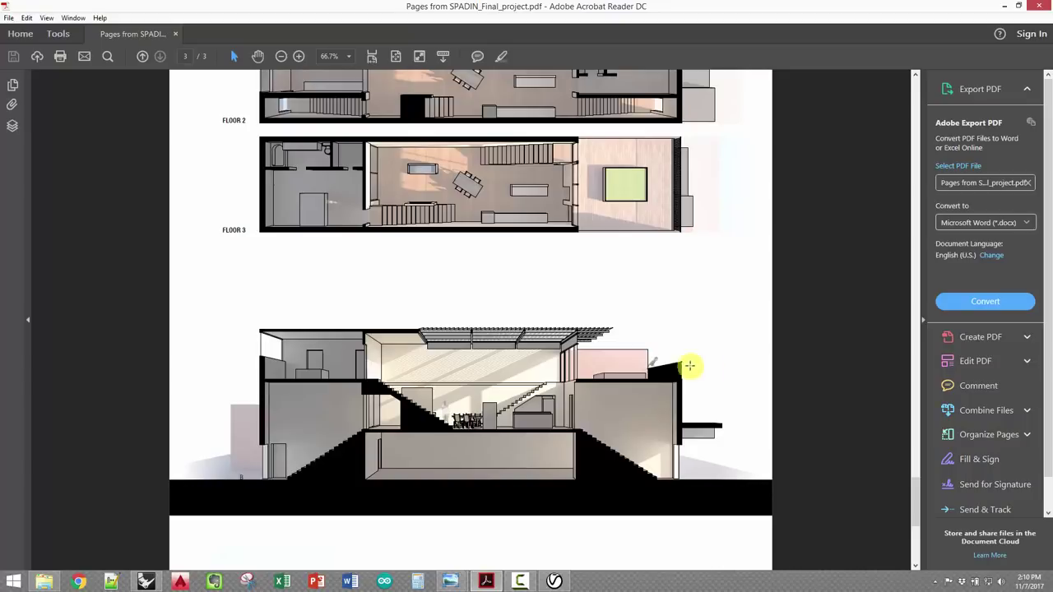
scroll(606, 391, "up", 1)
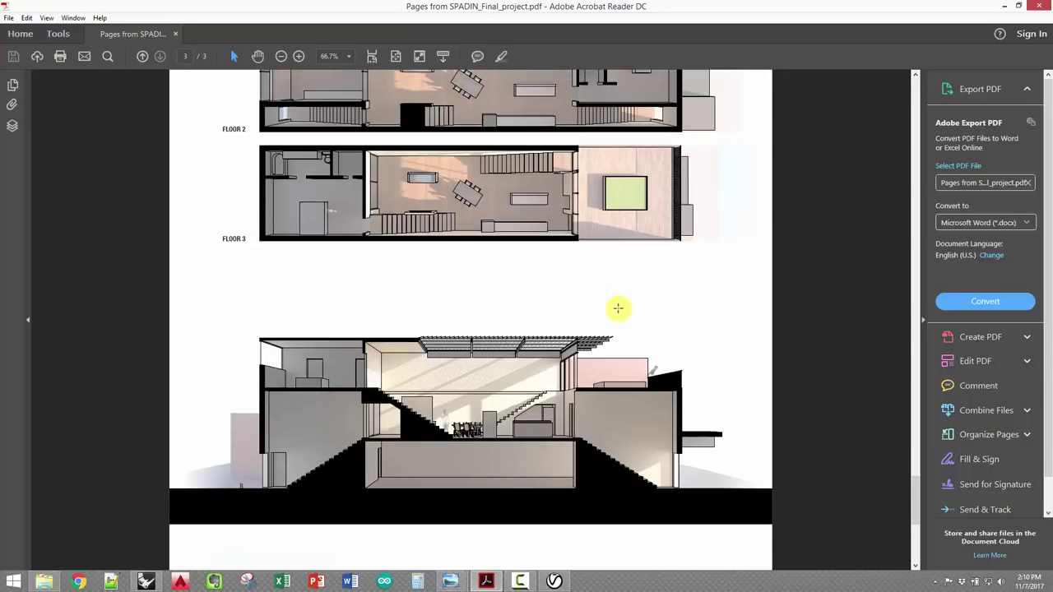